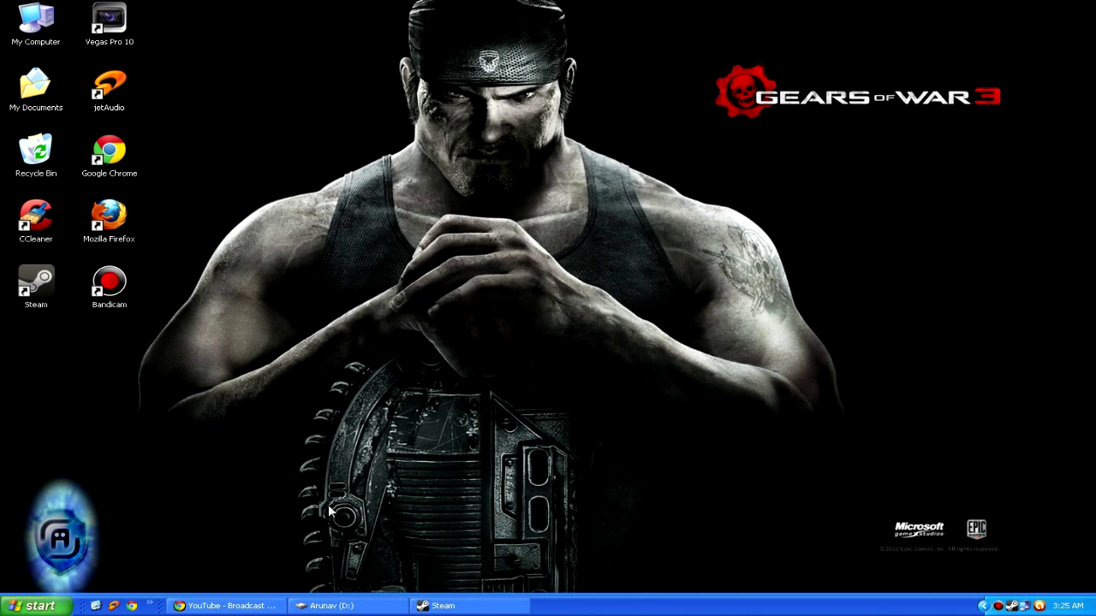
- Open the MW3 Intro folder on drive D and load the MW3 New Year Special (1st) project
{"action": "left_click", "coordinate": [325, 605]}
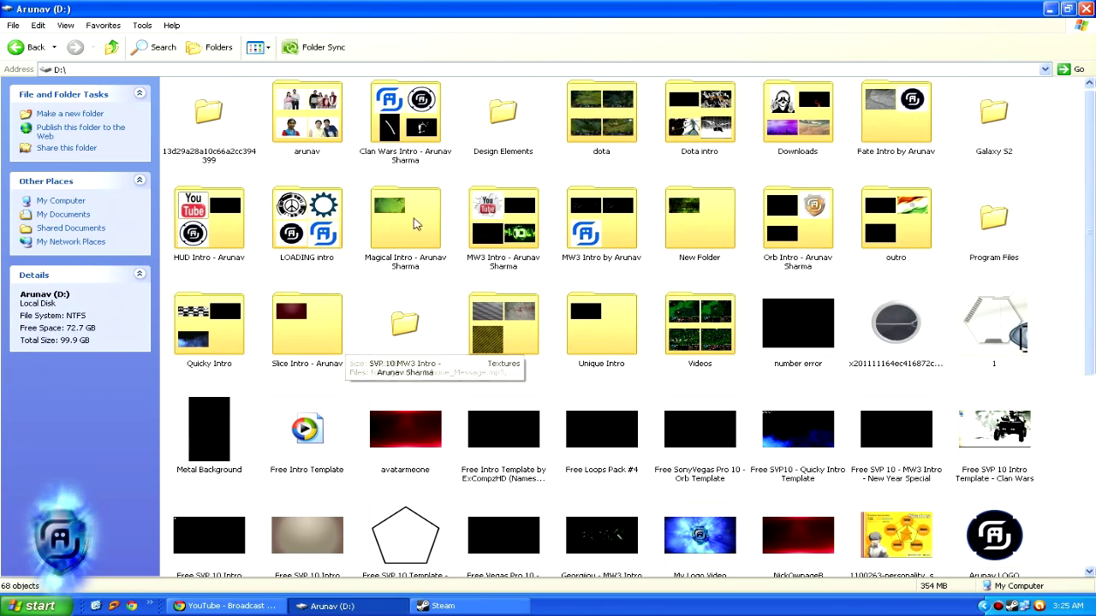
{"action": "left_click", "coordinate": [490, 220]}
{"action": "double_click", "coordinate": [490, 221]}
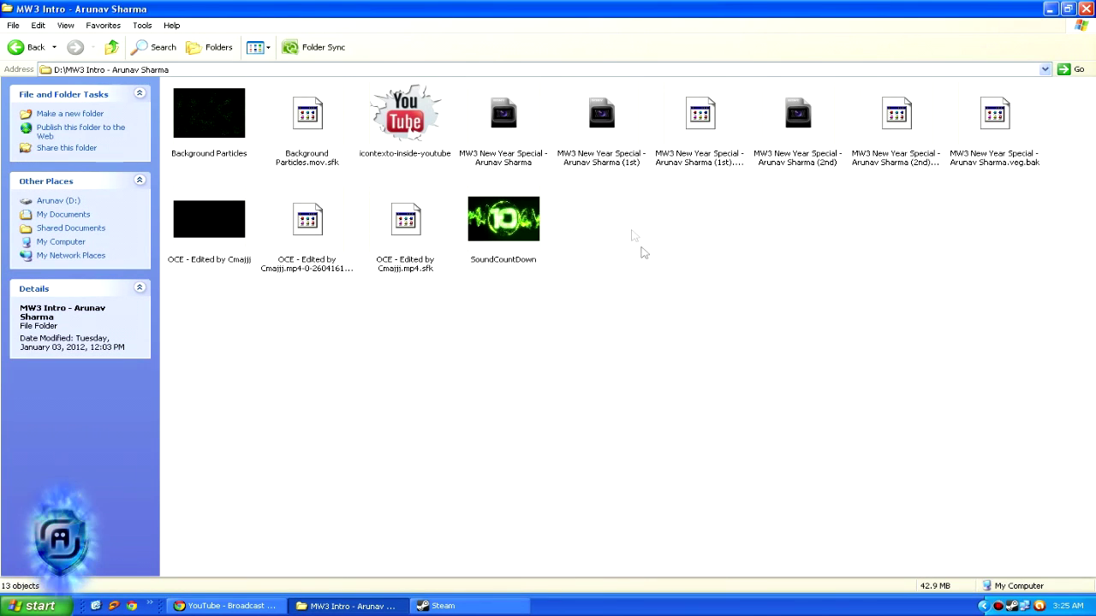
{"action": "left_click", "coordinate": [615, 166]}
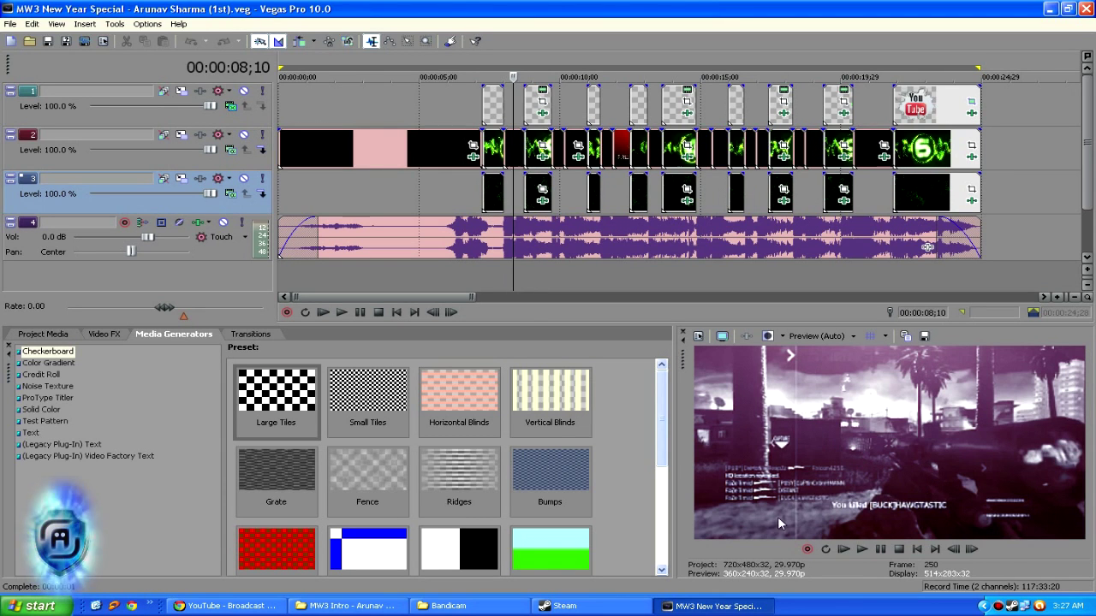
{"action": "double_click", "coordinate": [539, 220]}
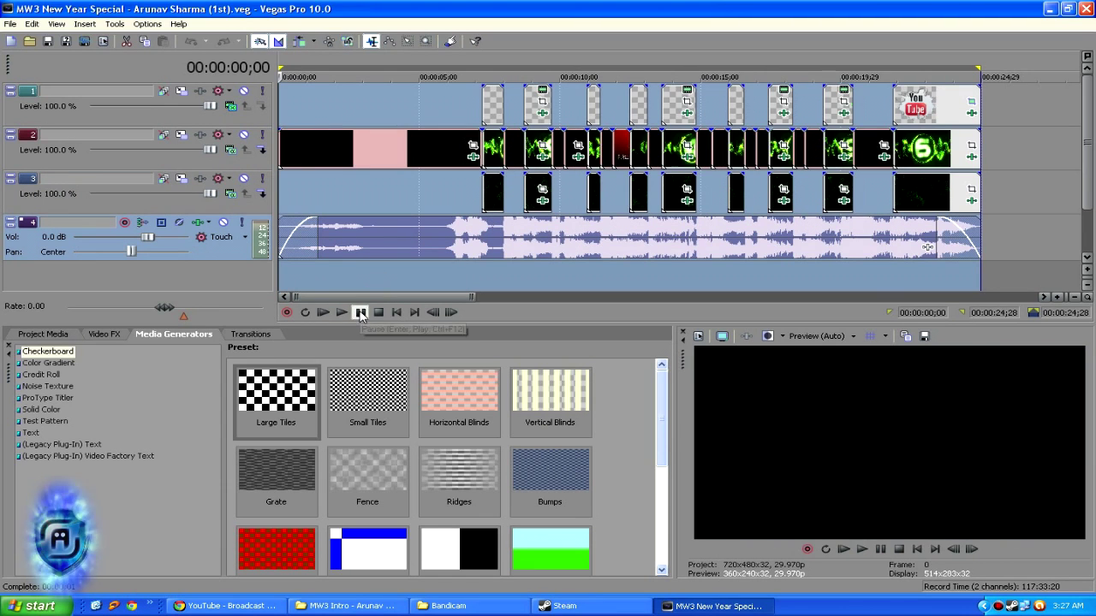
{"action": "left_click", "coordinate": [341, 313]}
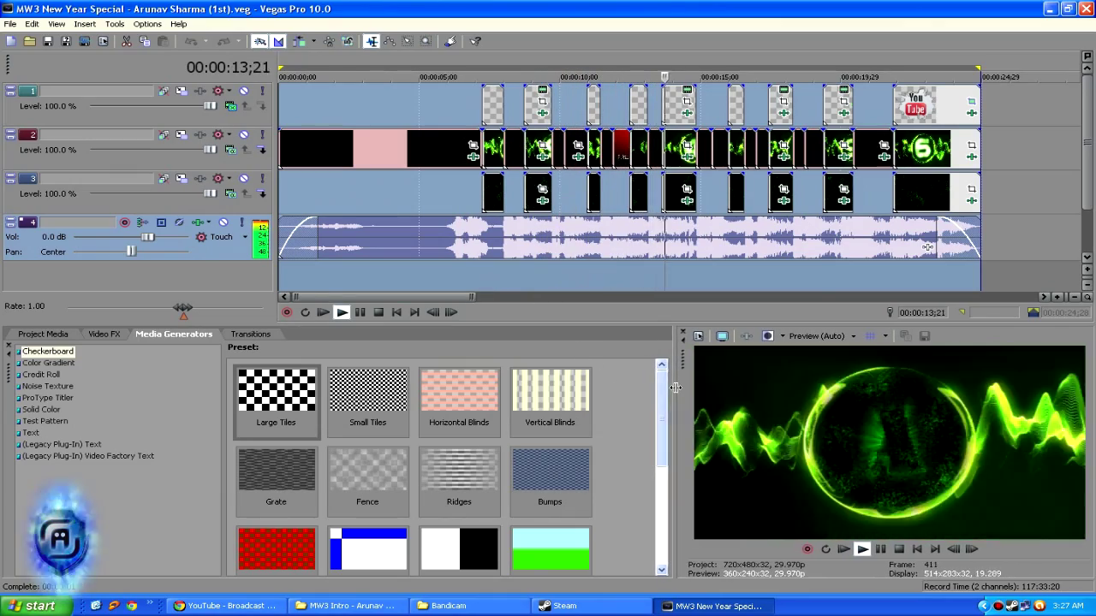
{"action": "left_click_drag", "start_coordinate": [675, 388], "coordinate": [714, 392]}
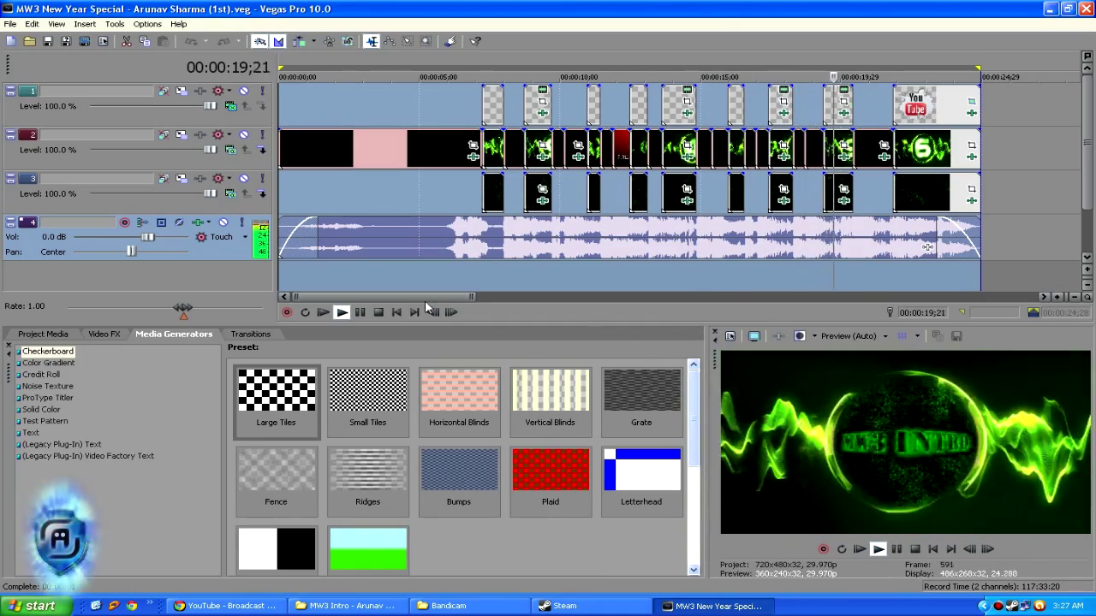
{"action": "left_click", "coordinate": [378, 313]}
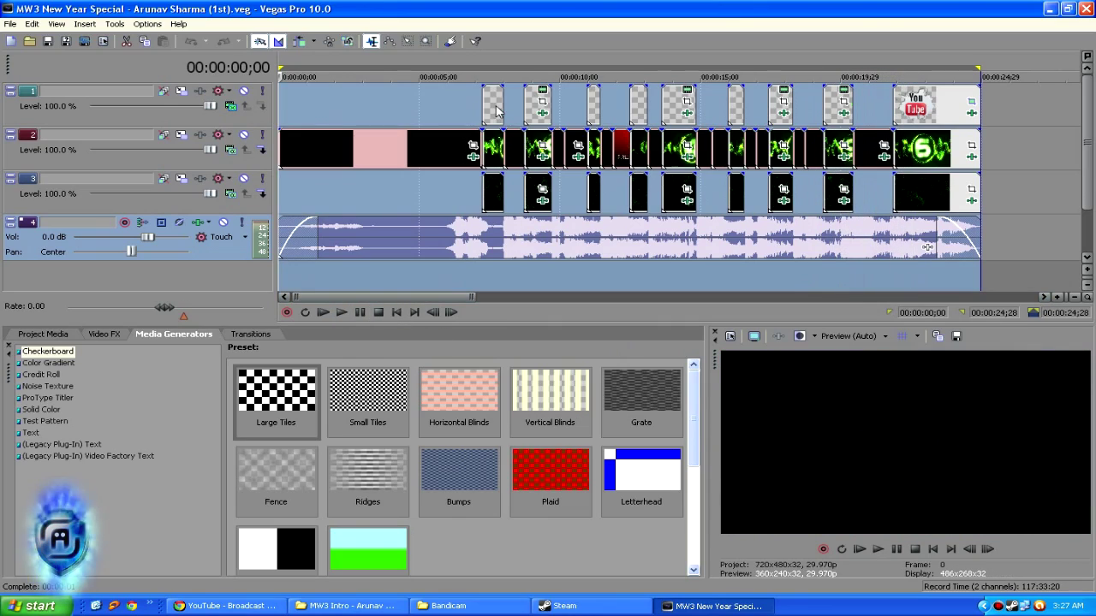
- Select the Stencil 'A' logo text event on track 1 near 7;22 and open its Sony Text settings
{"action": "left_click", "coordinate": [496, 111]}
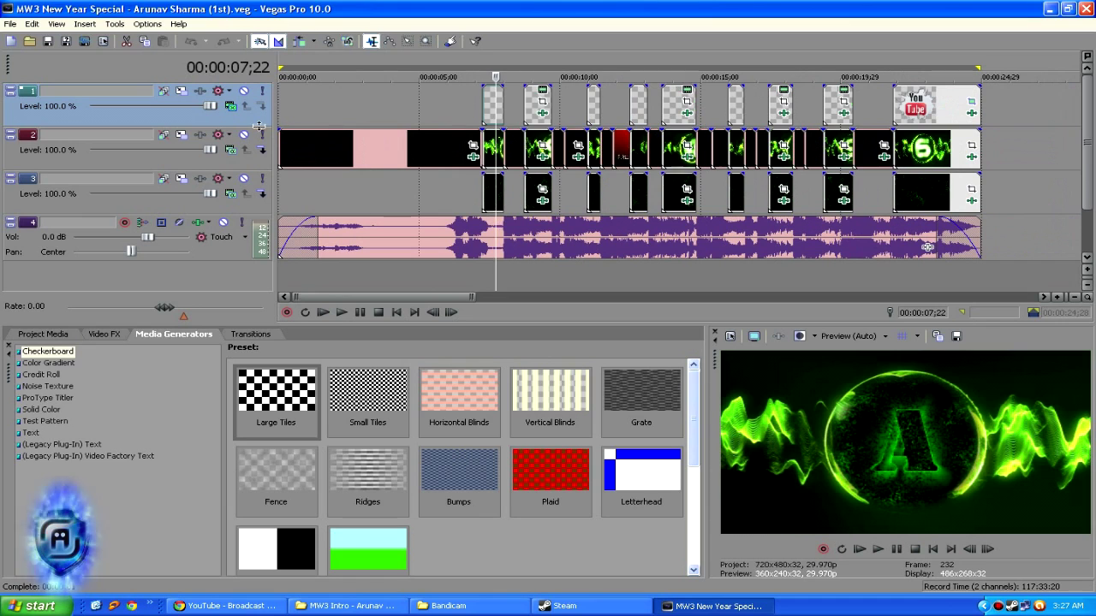
{"action": "left_click", "coordinate": [231, 106]}
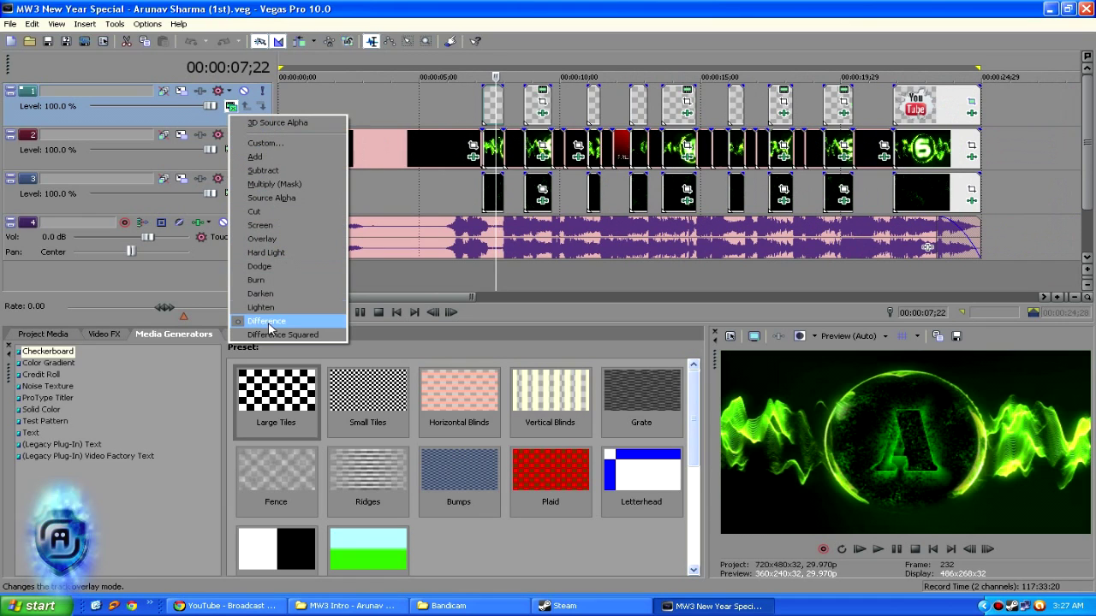
{"action": "left_click", "coordinate": [502, 7]}
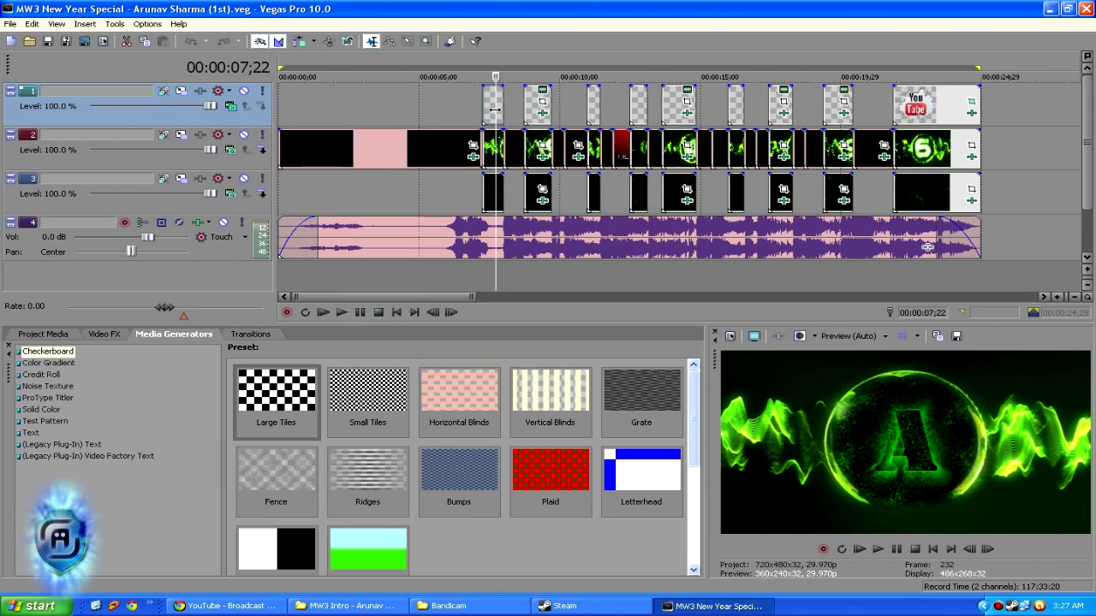
{"action": "scroll", "coordinate": [494, 110], "scroll_direction": "up", "scroll_amount": 5}
{"action": "scroll", "coordinate": [661, 137], "scroll_direction": "up", "scroll_amount": 2}
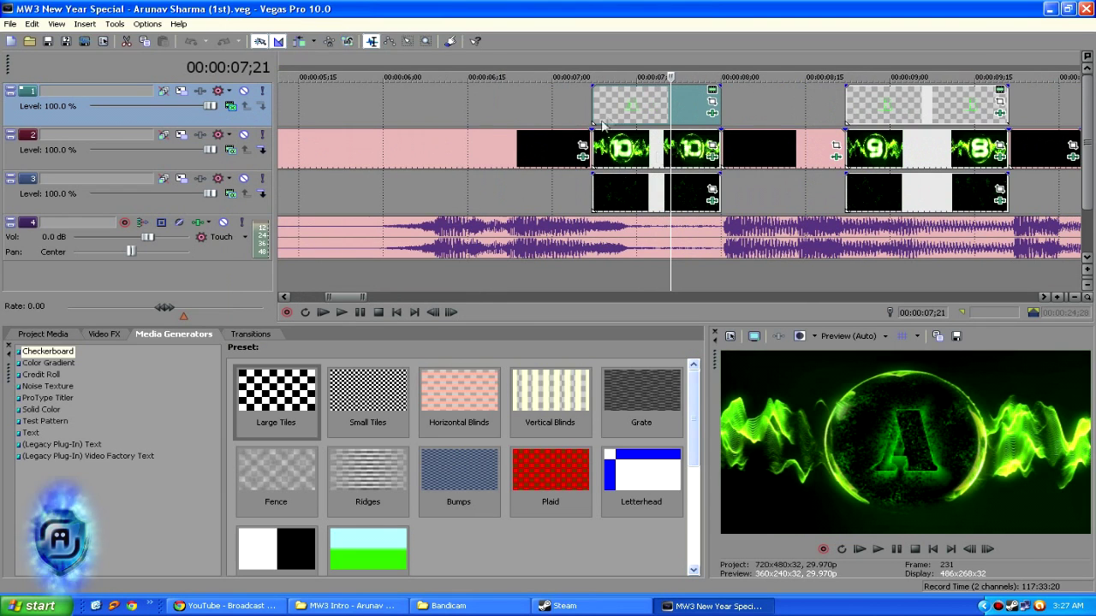
{"action": "left_click", "coordinate": [703, 101]}
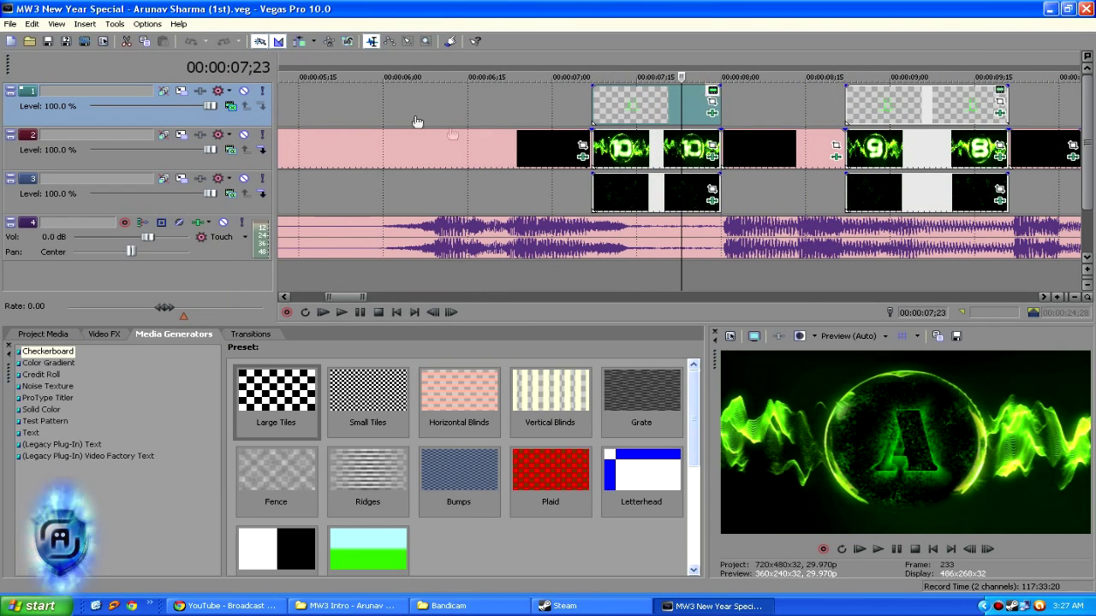
{"action": "left_click", "coordinate": [593, 145]}
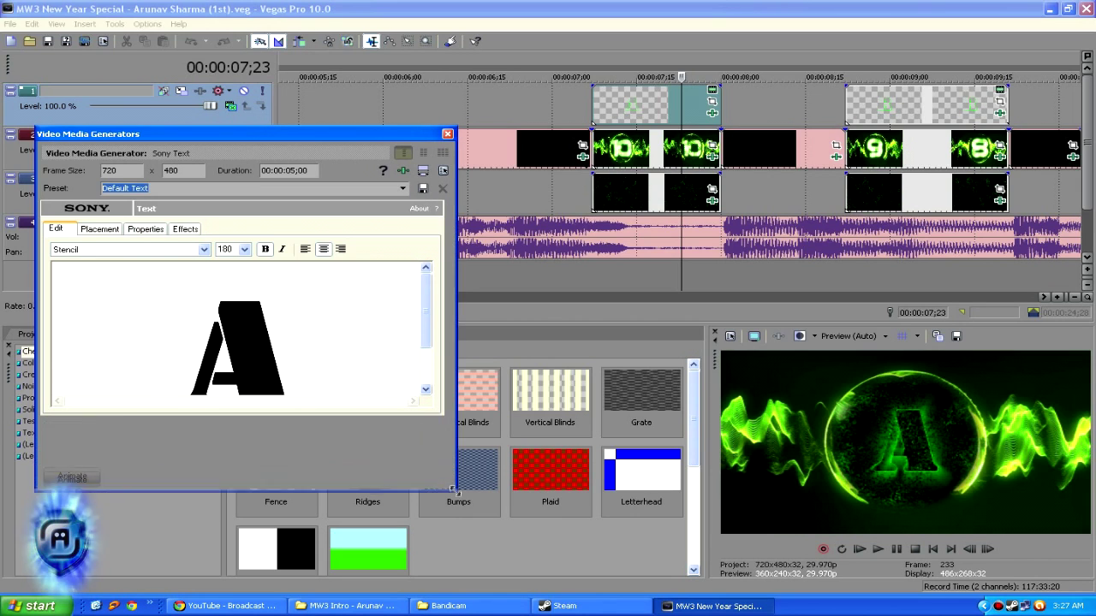
- Resize the text dialog and try logo letters S, D and G before settling on A
{"action": "left_click_drag", "start_coordinate": [447, 438], "coordinate": [455, 498]}
{"action": "left_click_drag", "start_coordinate": [426, 339], "coordinate": [427, 356]}
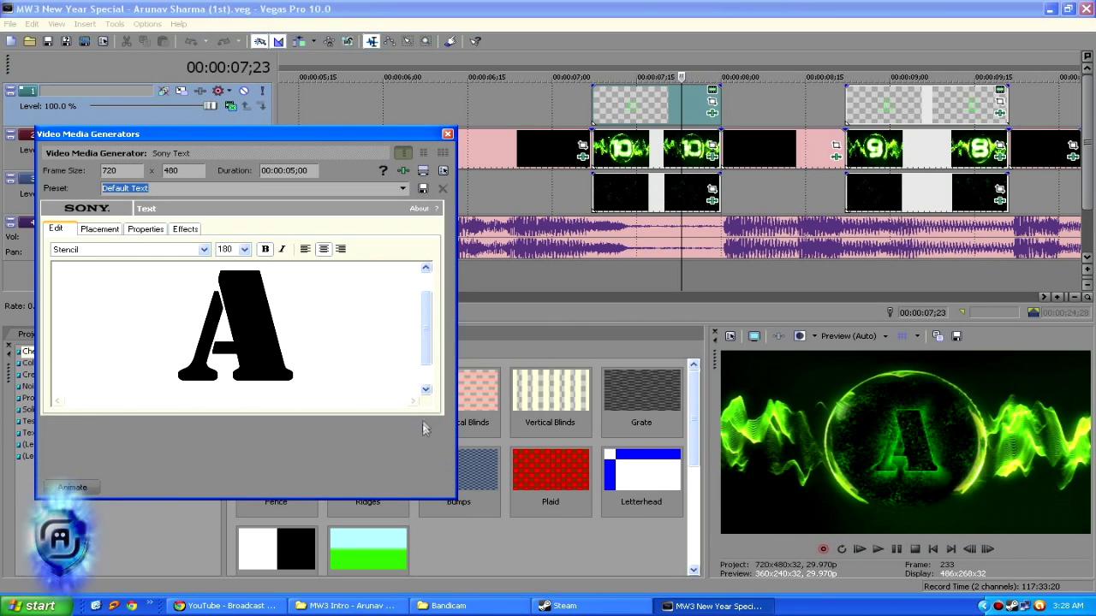
{"action": "key", "text": "ctrl+a"}
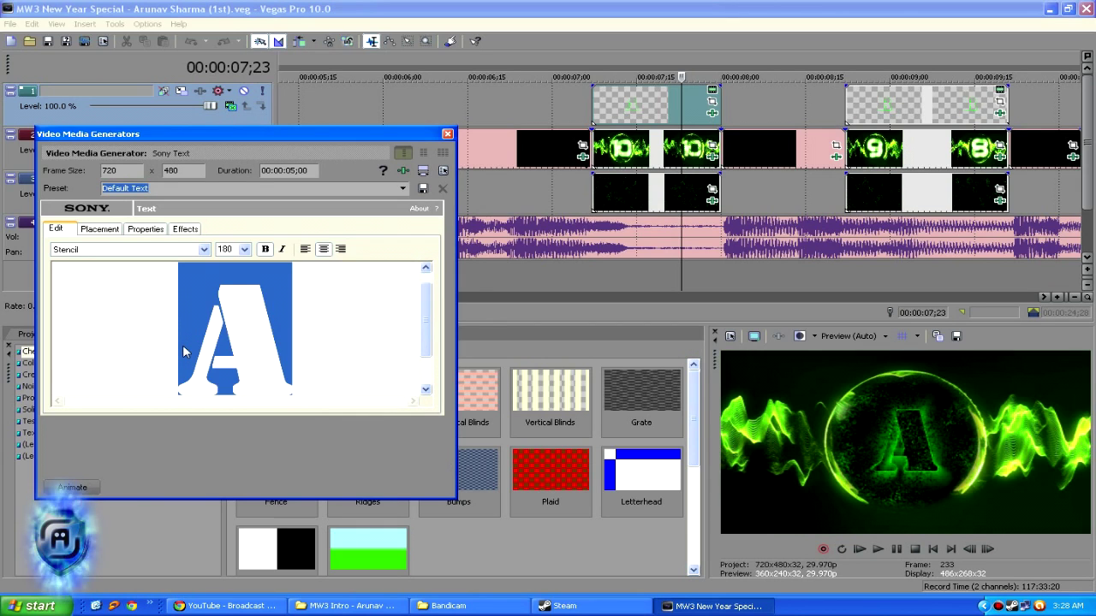
{"action": "left_click", "coordinate": [202, 342]}
{"action": "key", "text": "ctrl+a"}
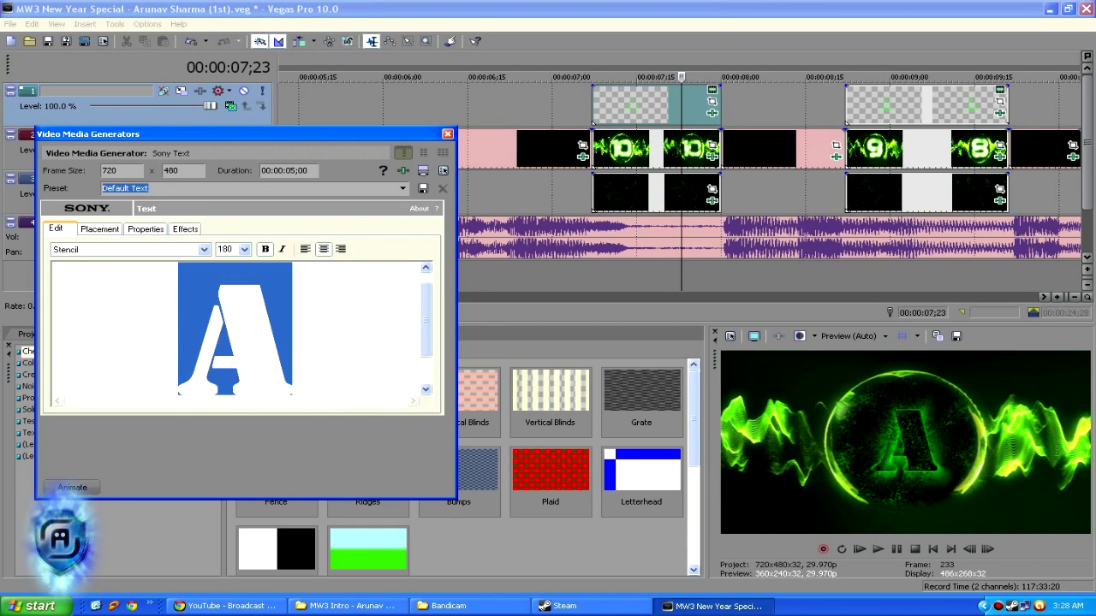
{"action": "type", "text": "S"}
{"action": "key", "text": "ctrl+a"}
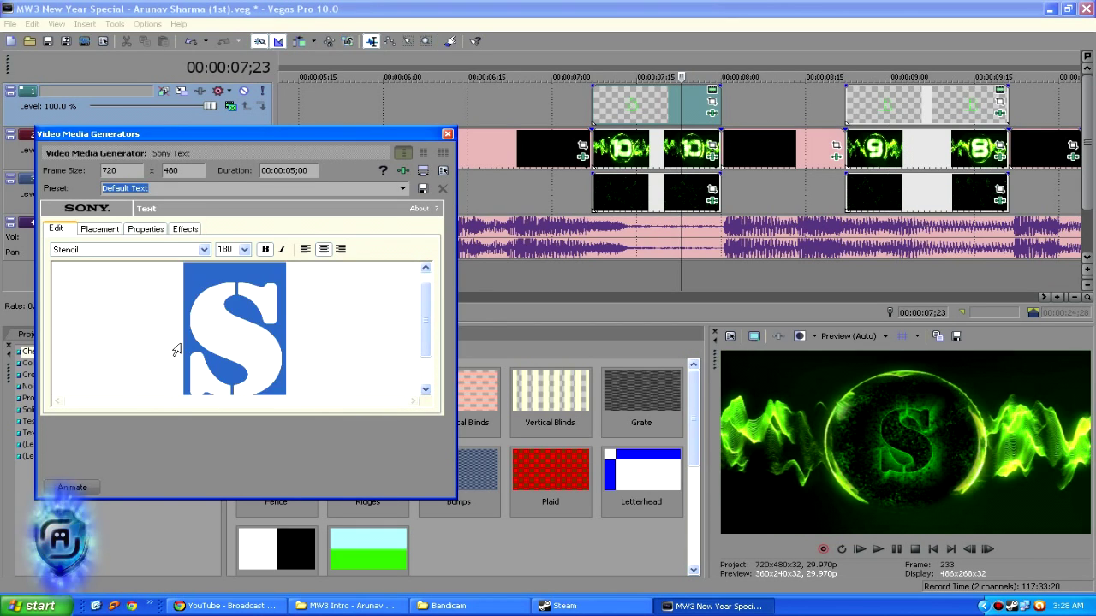
{"action": "type", "text": "D"}
{"action": "key", "text": "ctrl+a"}
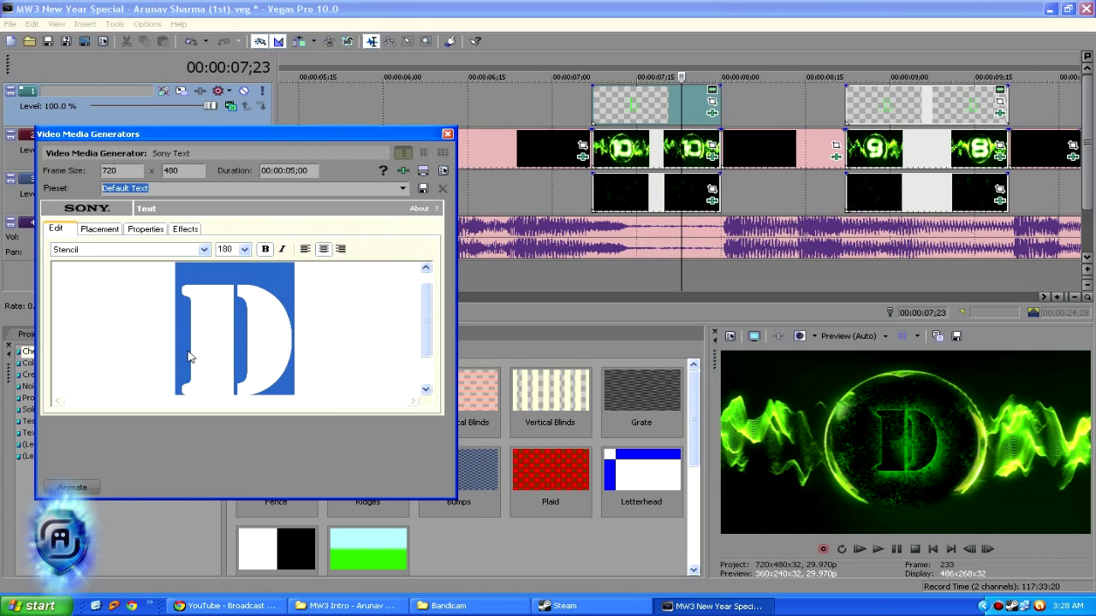
{"action": "type", "text": "G"}
{"action": "key", "text": "ctrl+a"}
{"action": "type", "text": "A"}
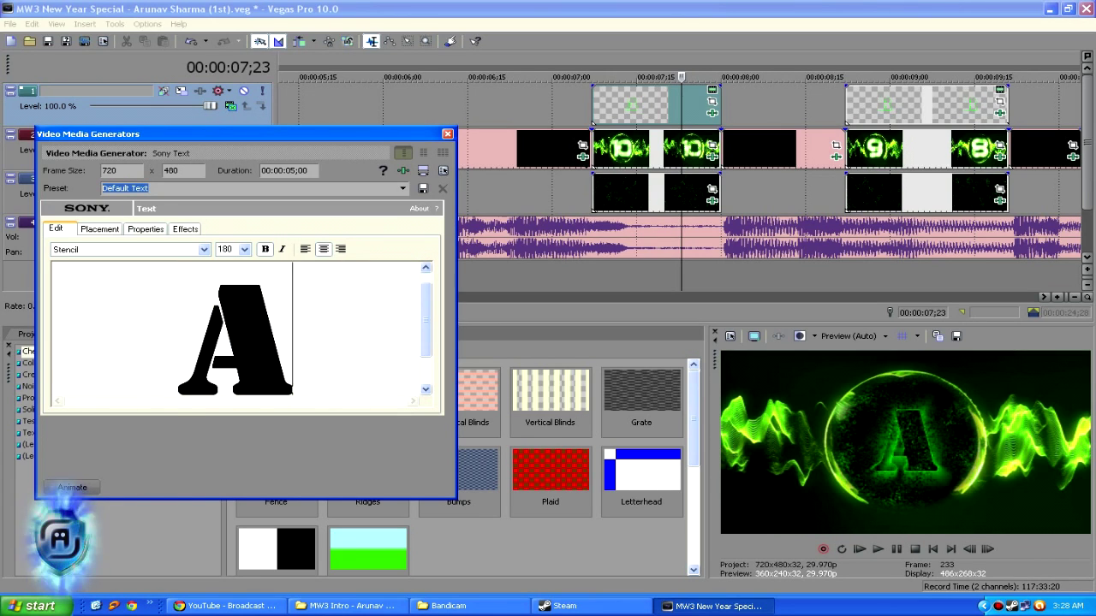
- Keep the logo letter in Stencil font, toggle Bold, and close the text settings
{"action": "key", "text": "ctrl+a"}
{"action": "left_click", "coordinate": [88, 254]}
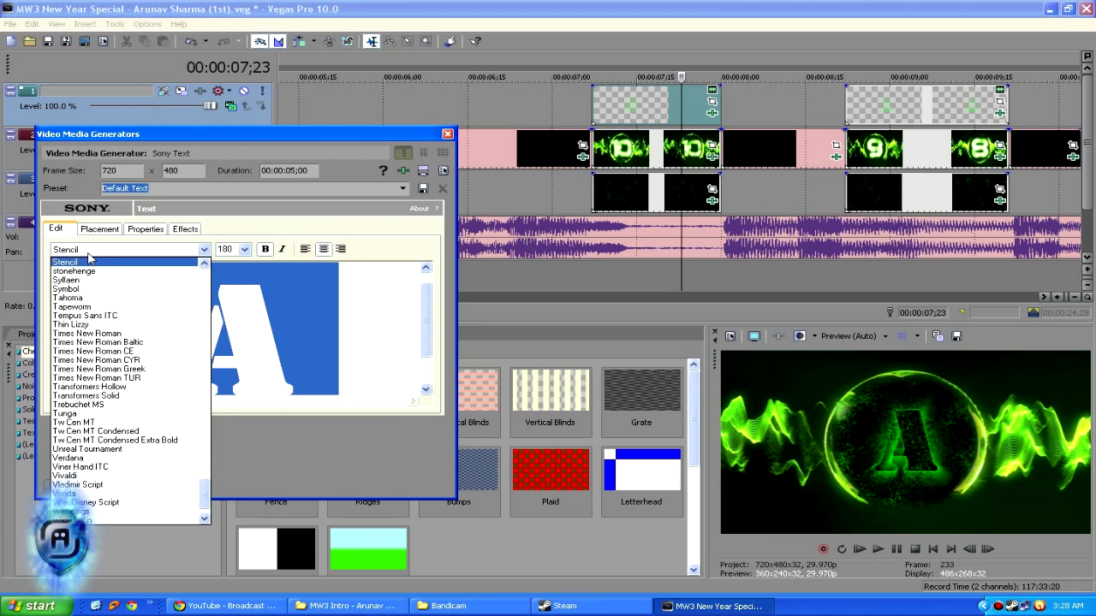
{"action": "left_click", "coordinate": [58, 266]}
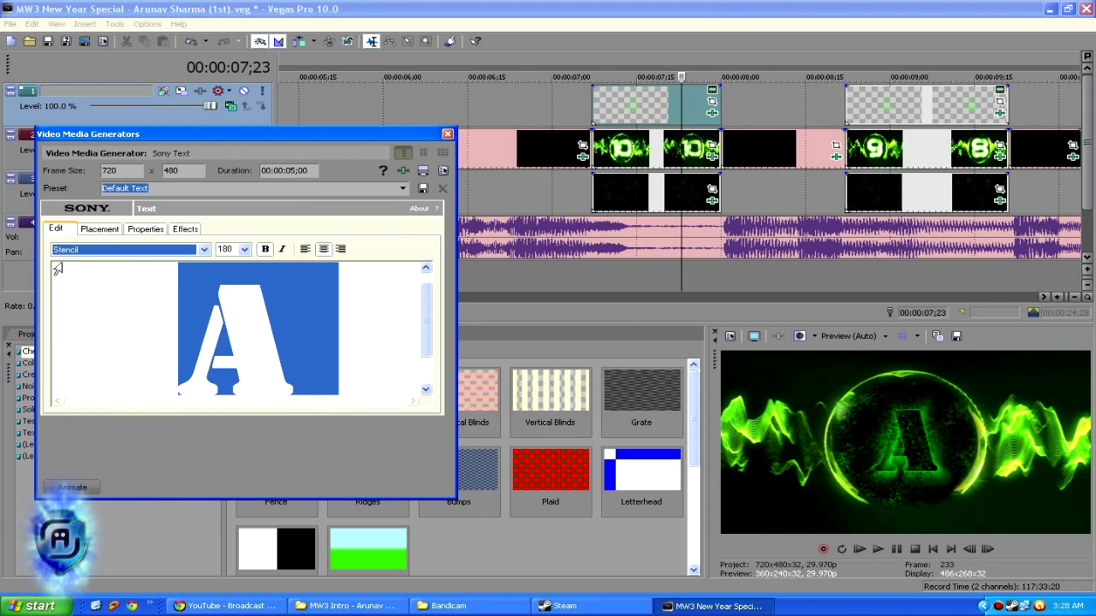
{"action": "left_click", "coordinate": [237, 299]}
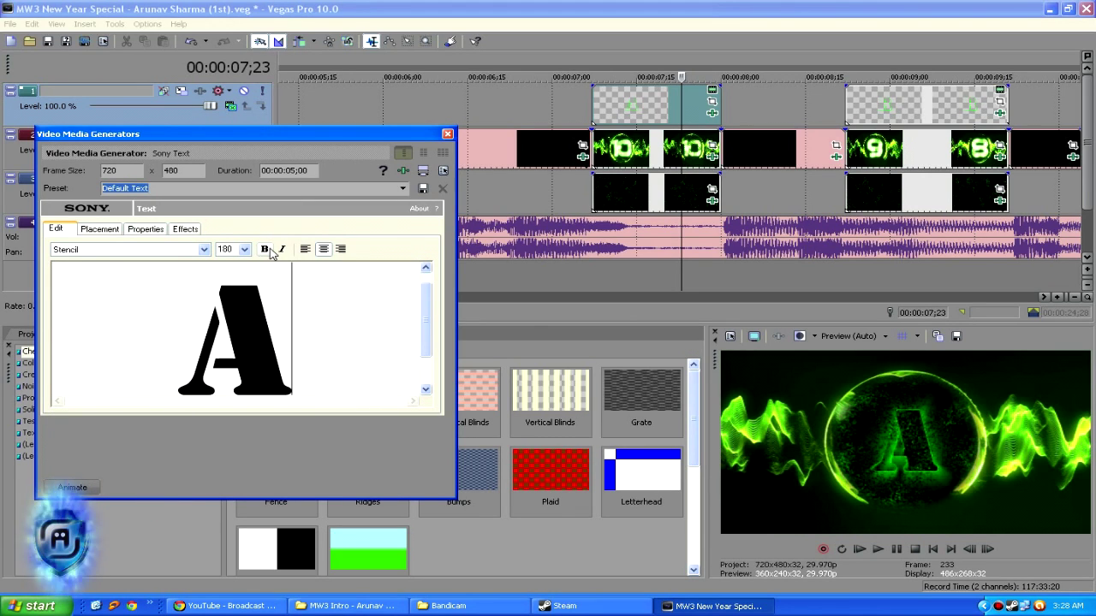
{"action": "left_click", "coordinate": [267, 250]}
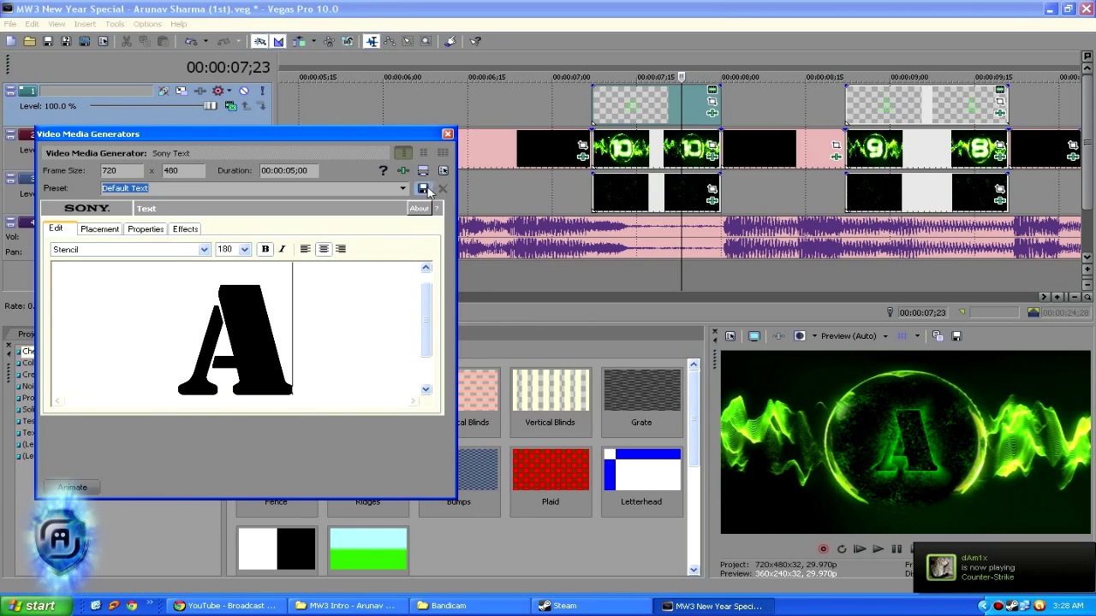
{"action": "left_click", "coordinate": [447, 134]}
- Browse the track 1 and track 2 clips between about 6 and 12 seconds
{"action": "left_click", "coordinate": [909, 115]}
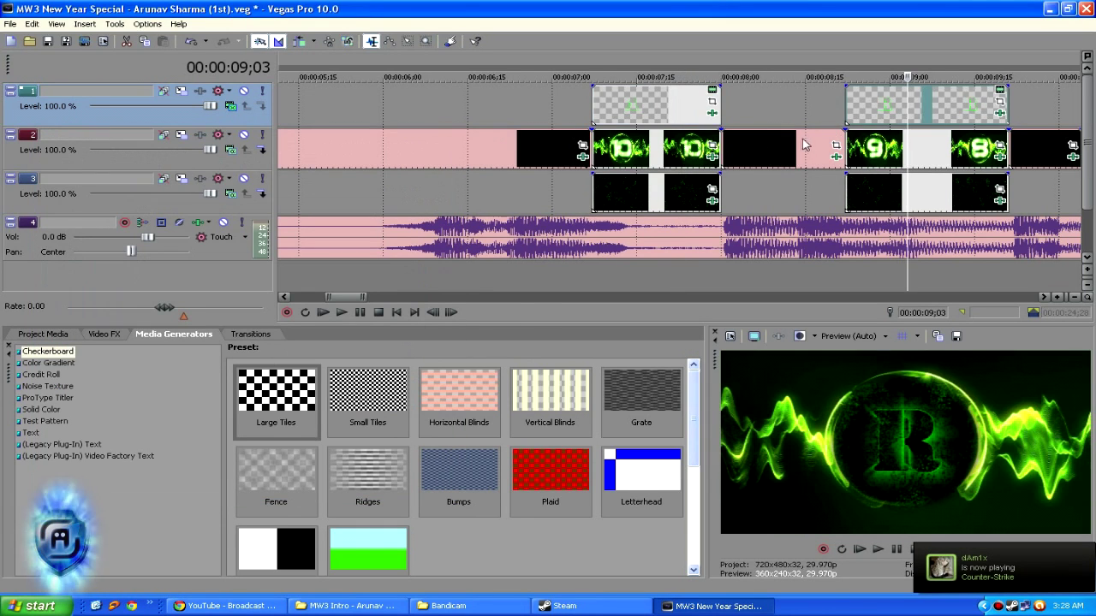
{"action": "scroll", "coordinate": [884, 126], "scroll_direction": "down", "scroll_amount": 3}
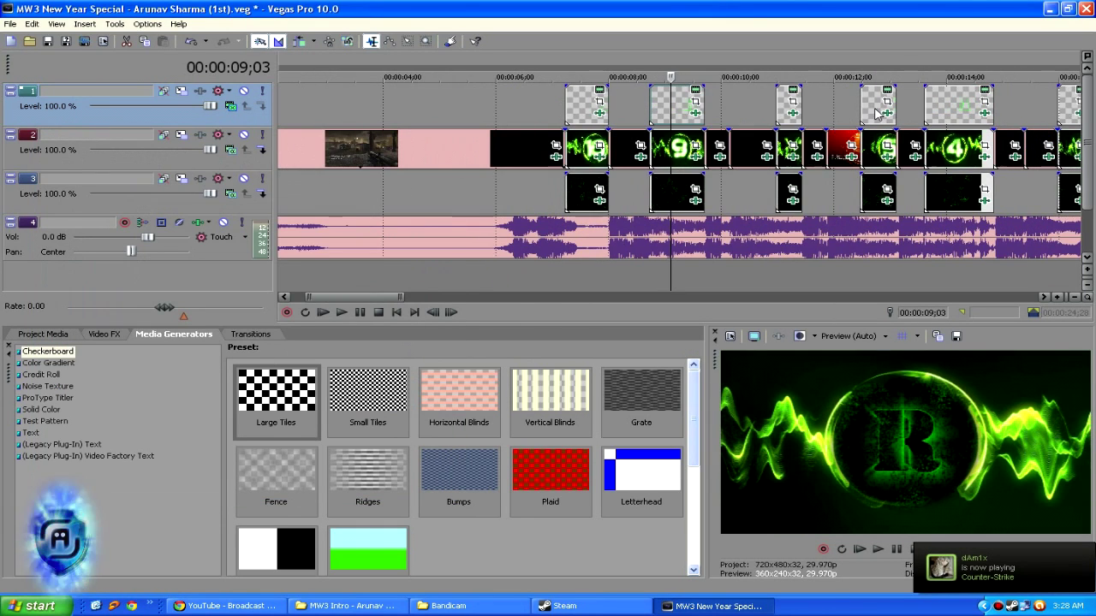
{"action": "left_click", "coordinate": [485, 151]}
{"action": "scroll", "coordinate": [505, 166], "scroll_direction": "up", "scroll_amount": 3}
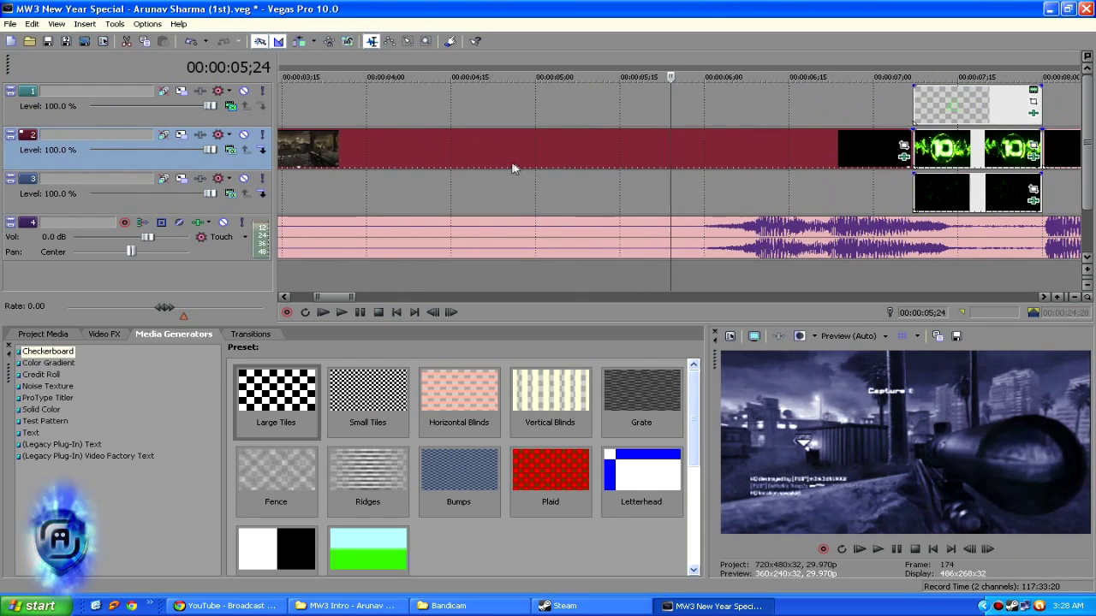
{"action": "scroll", "coordinate": [622, 182], "scroll_direction": "down", "scroll_amount": 4}
{"action": "scroll", "coordinate": [621, 181], "scroll_direction": "down", "scroll_amount": 2}
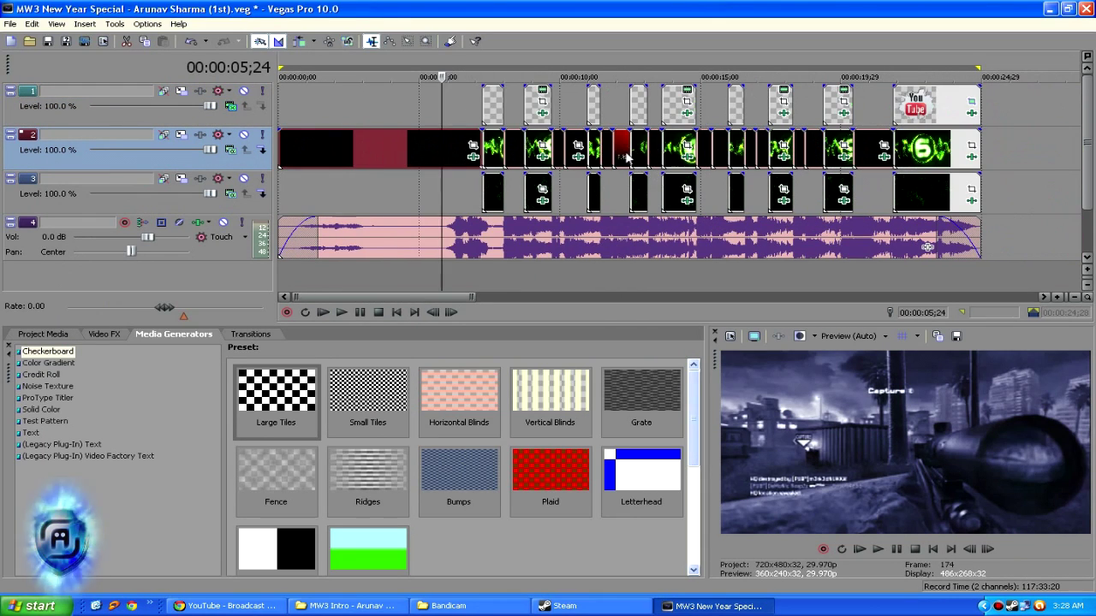
{"action": "left_click", "coordinate": [622, 157]}
{"action": "scroll", "coordinate": [634, 156], "scroll_direction": "up", "scroll_amount": 3}
- Select the PRESENTS title near 17 seconds and open its Sony Text settings
{"action": "left_click", "coordinate": [710, 119]}
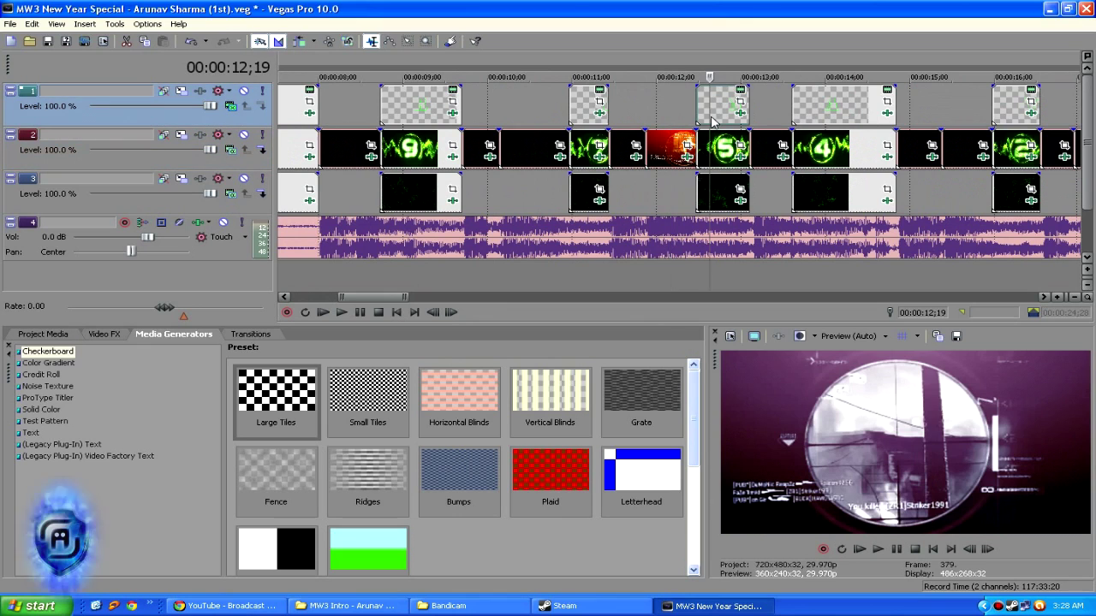
{"action": "left_click", "coordinate": [820, 109]}
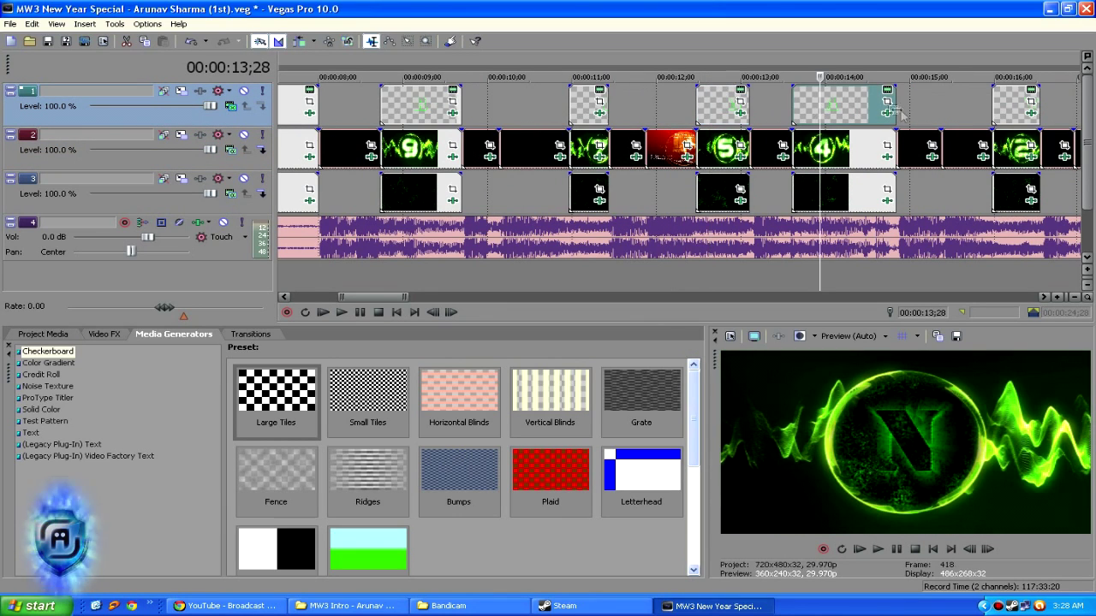
{"action": "left_click", "coordinate": [1005, 120]}
{"action": "scroll", "coordinate": [956, 135], "scroll_direction": "down", "scroll_amount": 3}
{"action": "scroll", "coordinate": [956, 134], "scroll_direction": "up", "scroll_amount": 3}
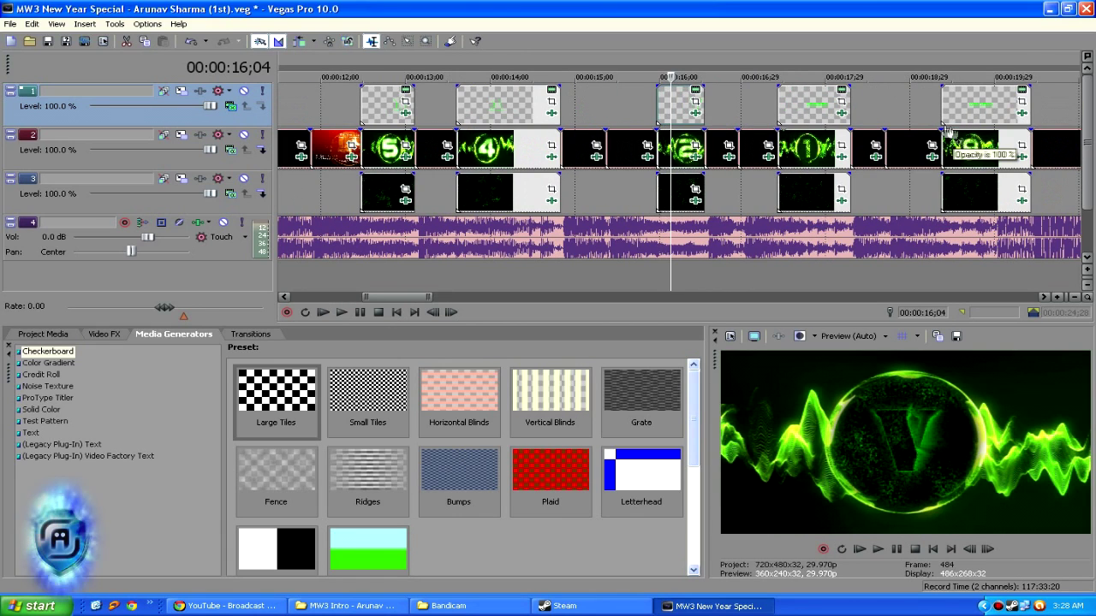
{"action": "left_click", "coordinate": [800, 100]}
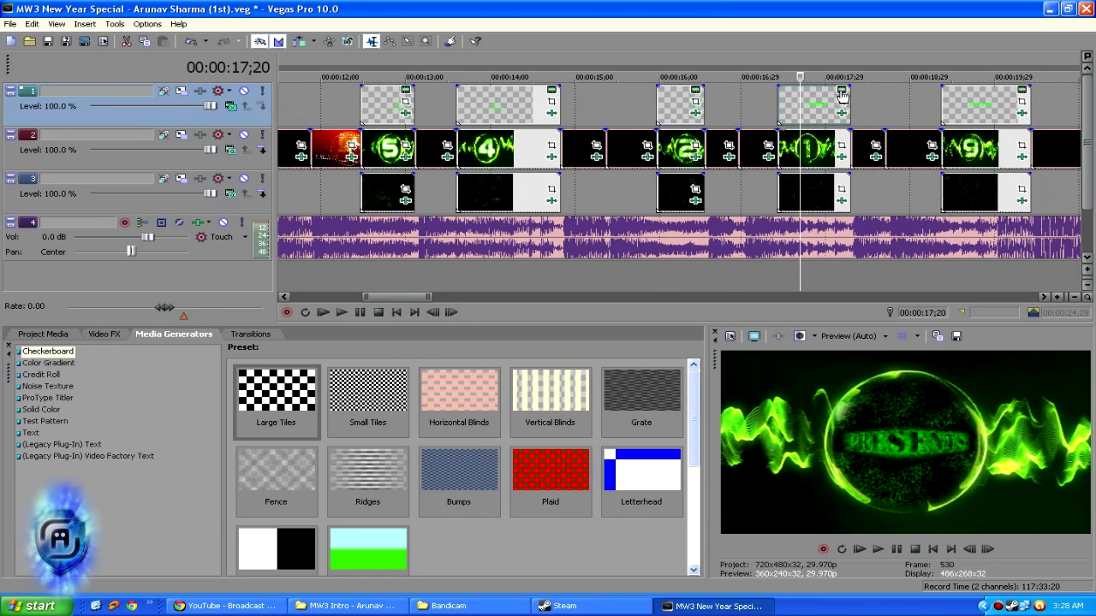
{"action": "left_click", "coordinate": [842, 95]}
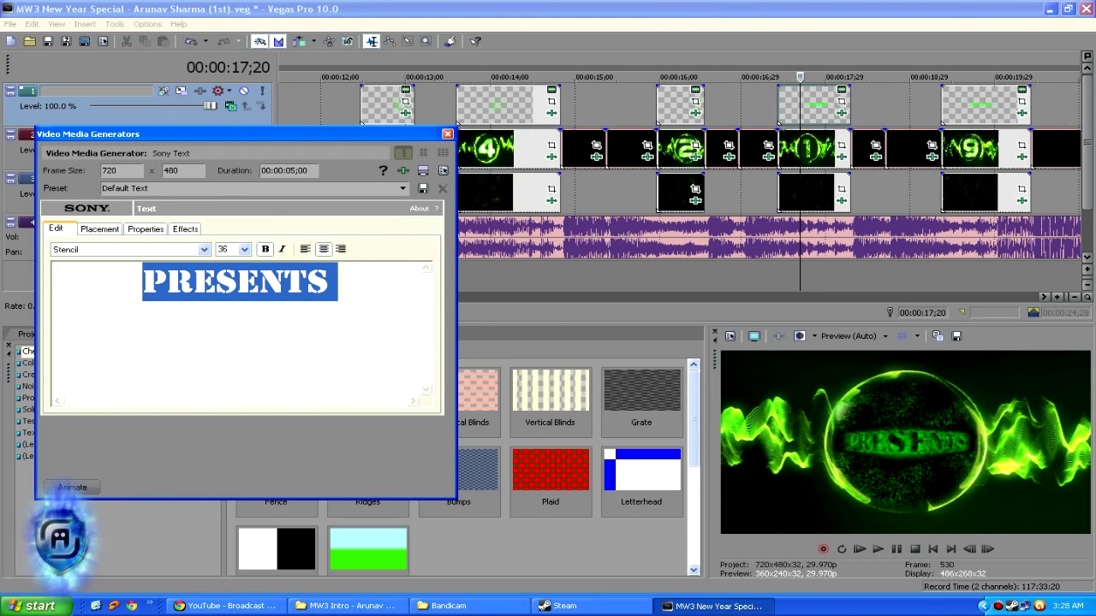
- Try the word PROUDLY, then restore the title text to PRESENTS
{"action": "type", "text": "PROUDLY"}
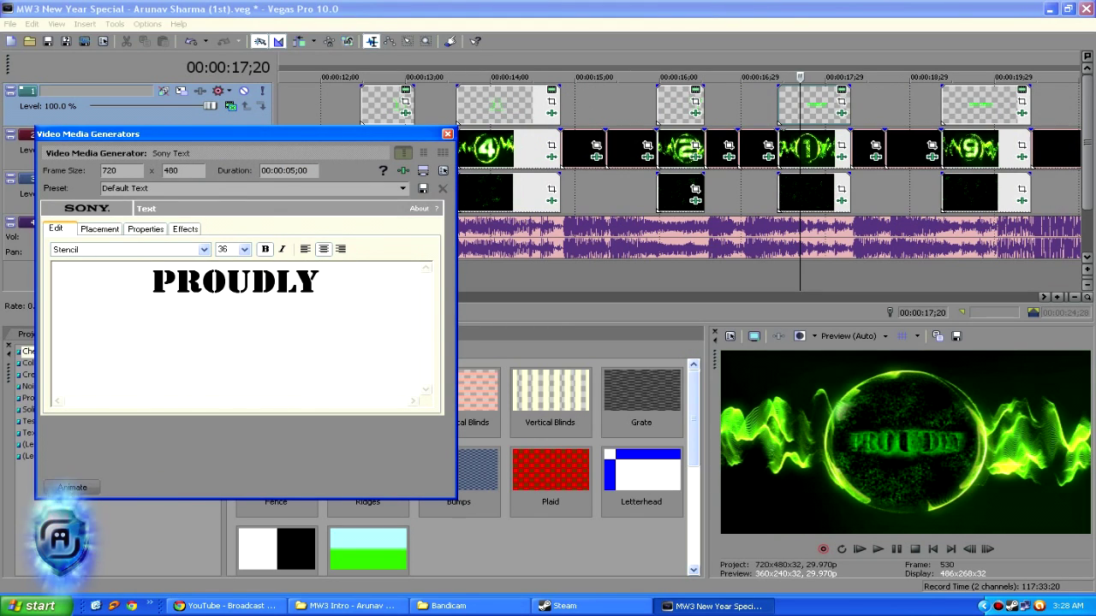
{"action": "key", "text": "BackSpace"}
{"action": "key", "text": "BackSpace"}
{"action": "key", "text": "BackSpace"}
{"action": "key", "text": "BackSpace"}
{"action": "key", "text": "BackSpace"}
{"action": "key", "text": "BackSpace"}
{"action": "type", "text": "PRESENTS"}
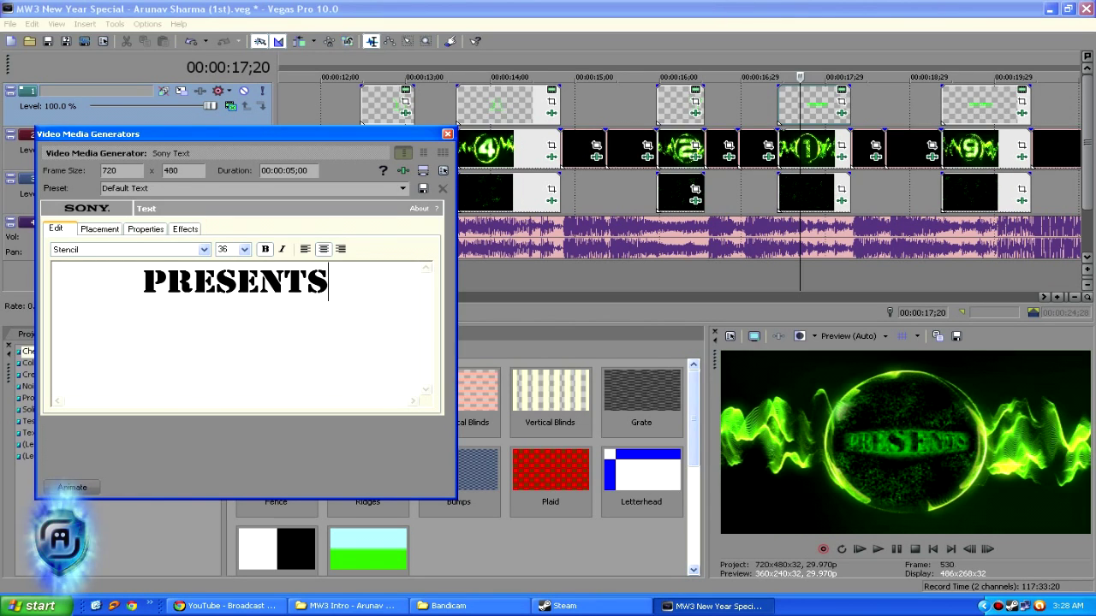
{"action": "left_click", "coordinate": [447, 134]}
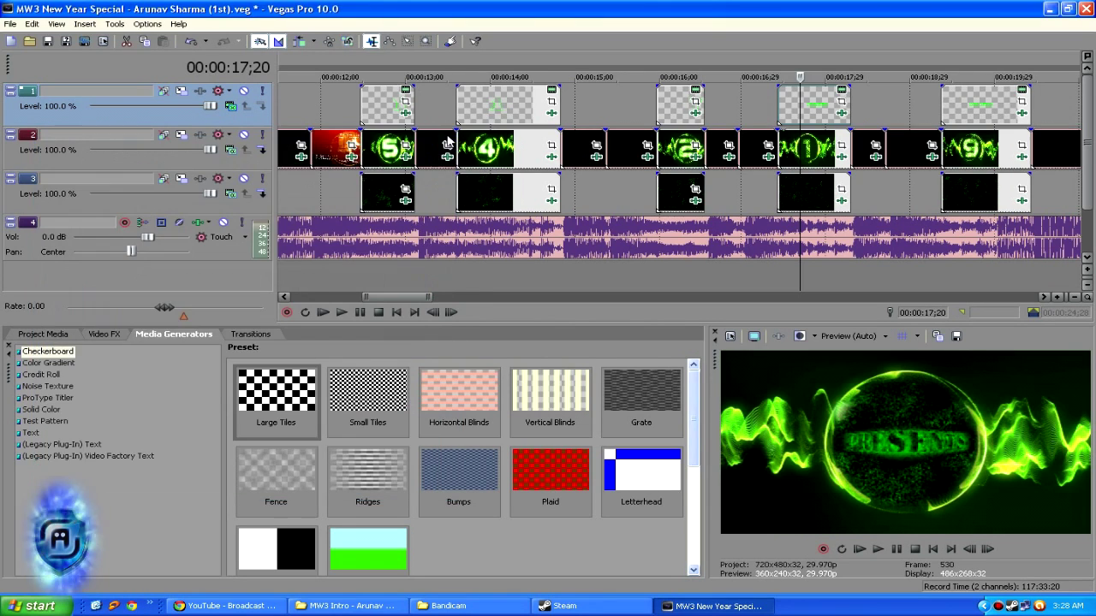
- In the next title, try MODERN WARFARE, then restore it to MW3 INTRO
{"action": "left_click", "coordinate": [971, 115]}
{"action": "scroll", "coordinate": [771, 115], "scroll_direction": "right", "scroll_amount": 2}
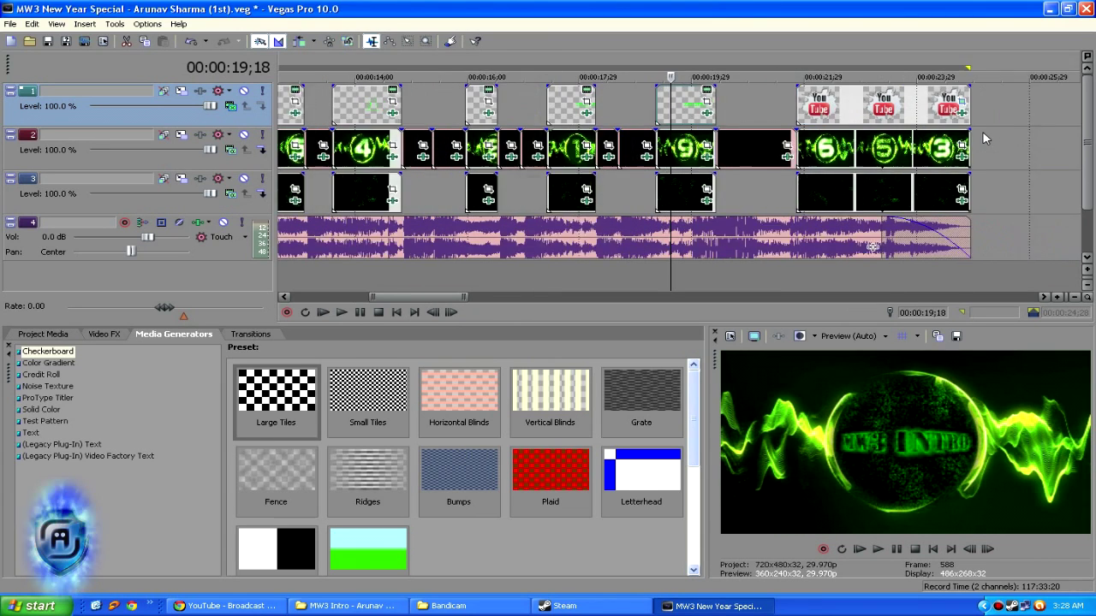
{"action": "left_click", "coordinate": [729, 91]}
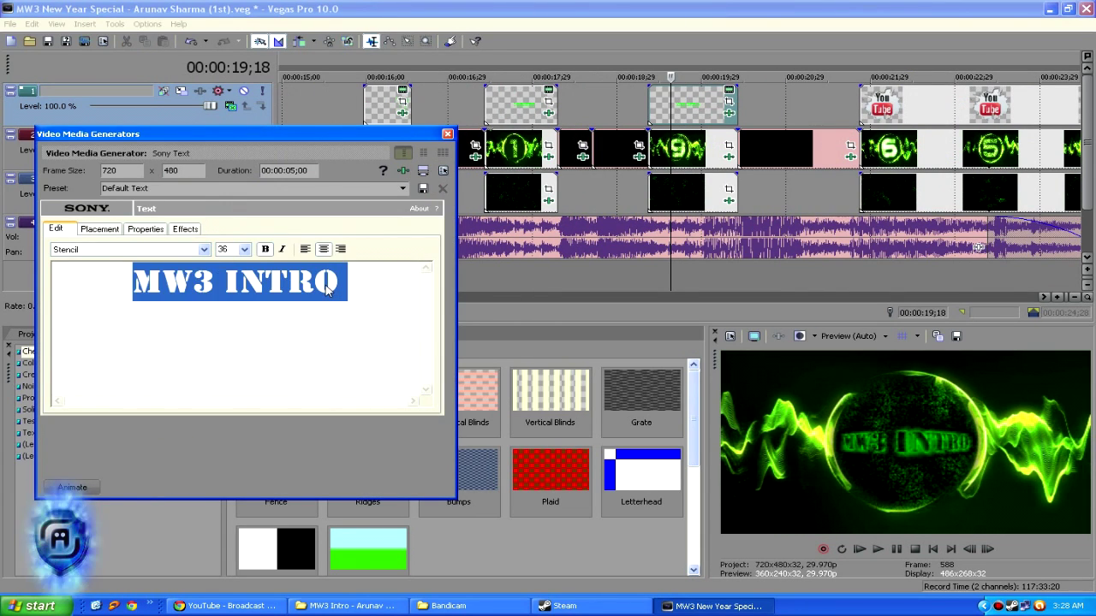
{"action": "type", "text": "MODERN WA"}
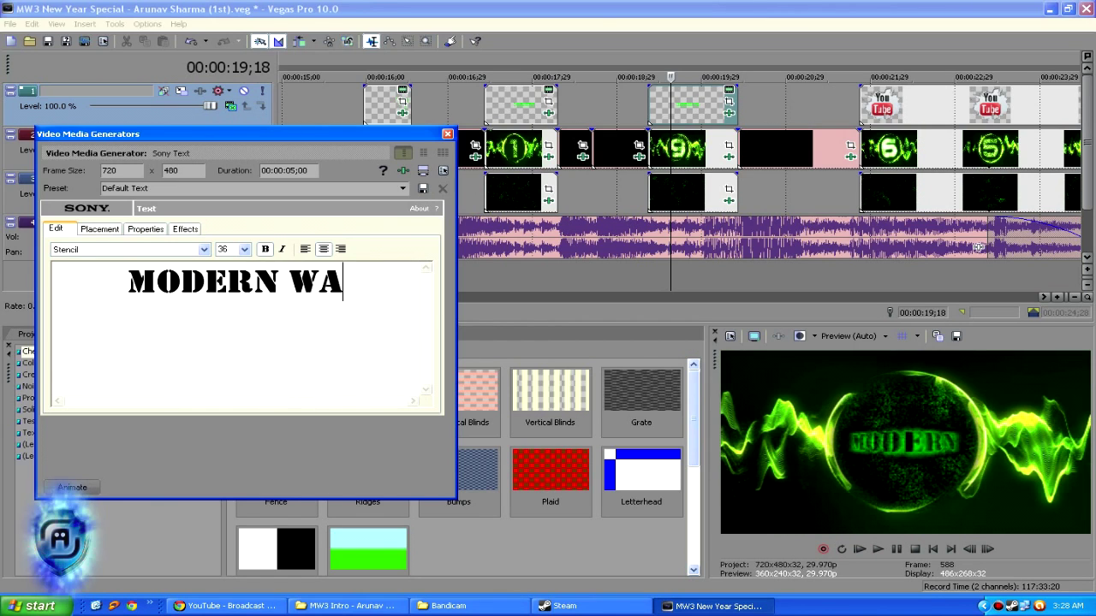
{"action": "type", "text": "RFARE"}
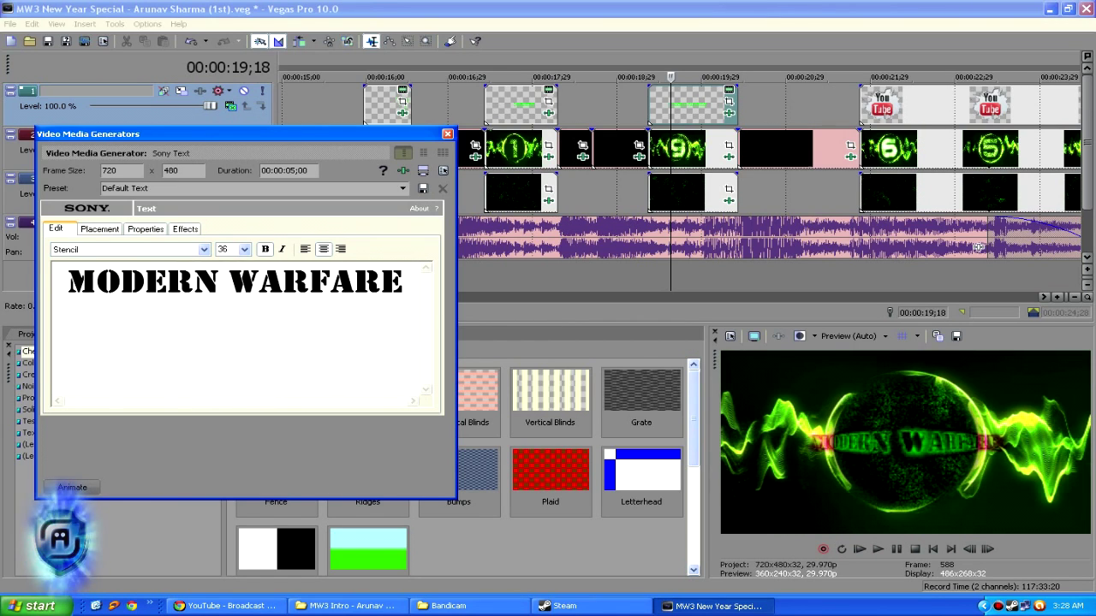
{"action": "key", "text": "BackSpace"}
{"action": "key", "text": "BackSpace"}
{"action": "key", "text": "BackSpace"}
{"action": "key", "text": "BackSpace"}
{"action": "key", "text": "BackSpace"}
{"action": "key", "text": "BackSpace"}
{"action": "key", "text": "BackSpace"}
{"action": "key", "text": "BackSpace"}
{"action": "key", "text": "BackSpace"}
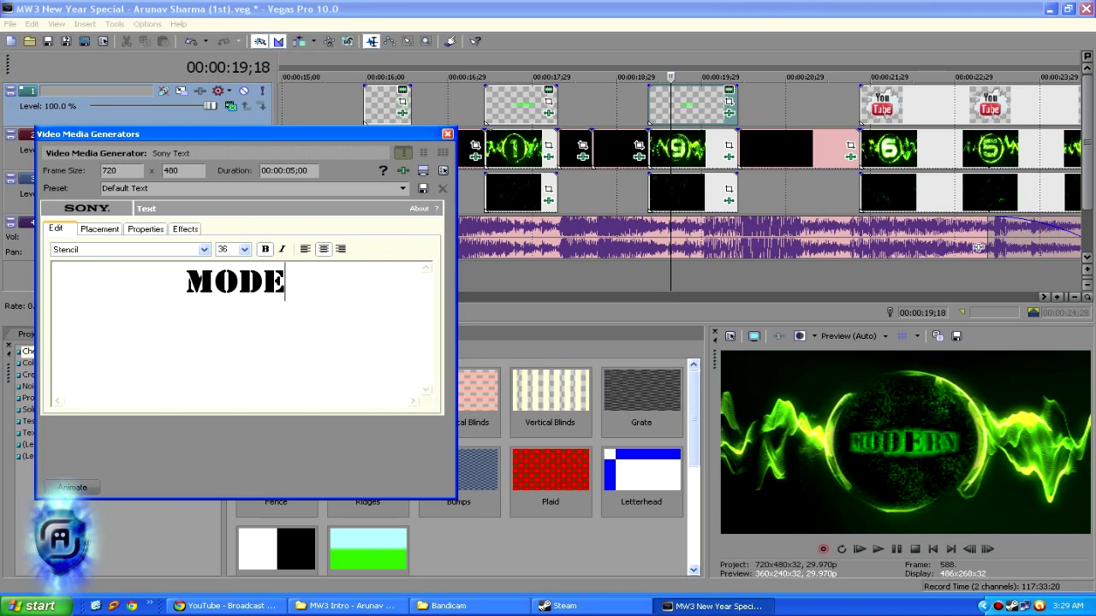
{"action": "key", "text": "BackSpace"}
{"action": "key", "text": "BackSpace"}
{"action": "key", "text": "BackSpace"}
{"action": "key", "text": "BackSpace"}
{"action": "type", "text": "M"}
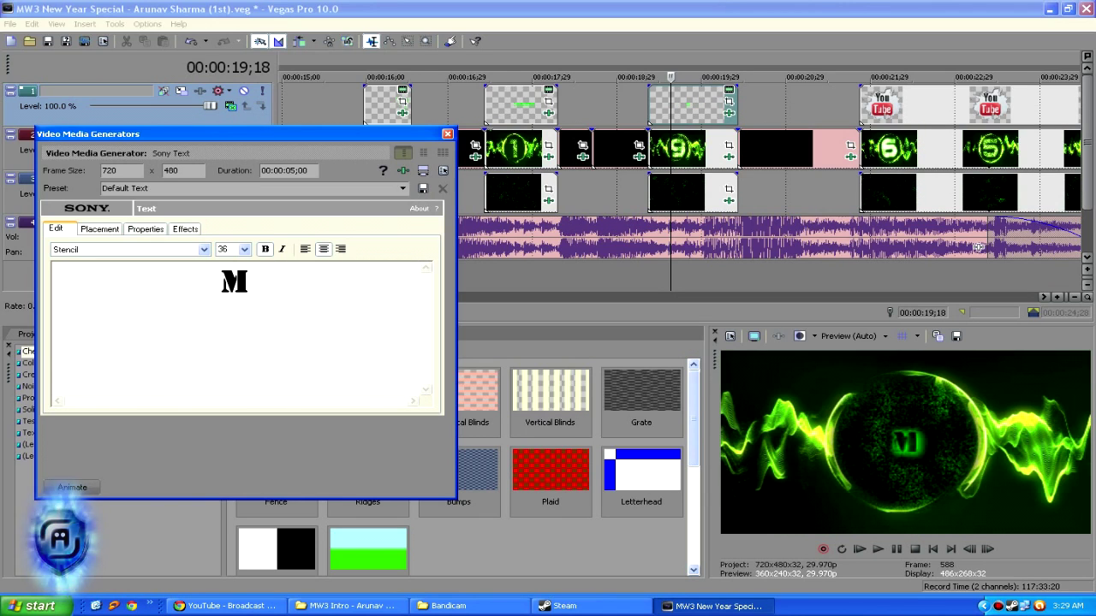
{"action": "type", "text": "W3 INTRO"}
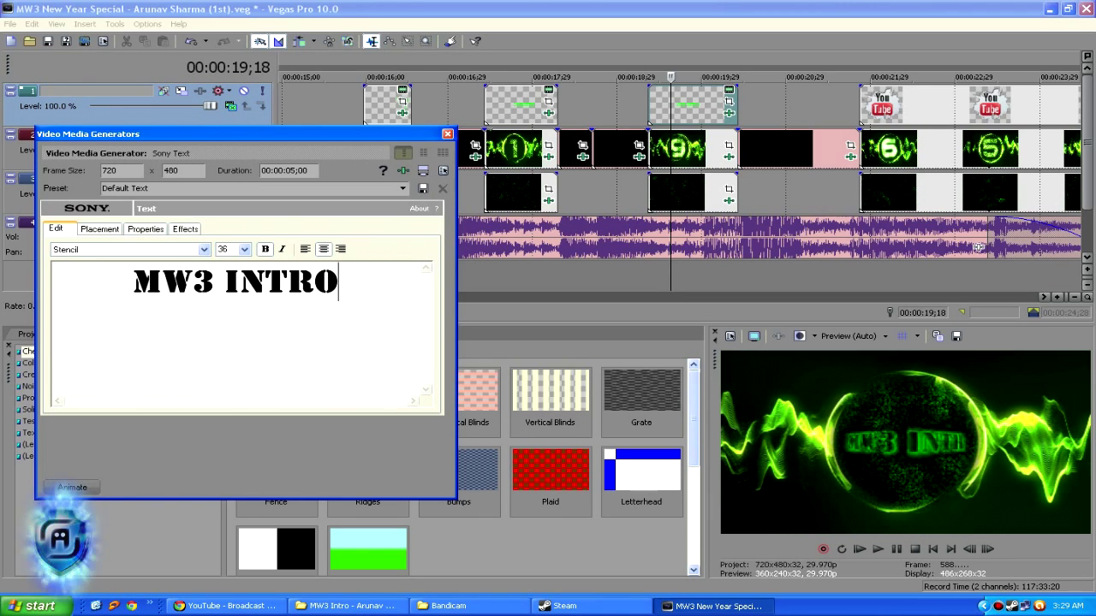
{"action": "left_click", "coordinate": [446, 134]}
{"action": "left_click", "coordinate": [907, 103]}
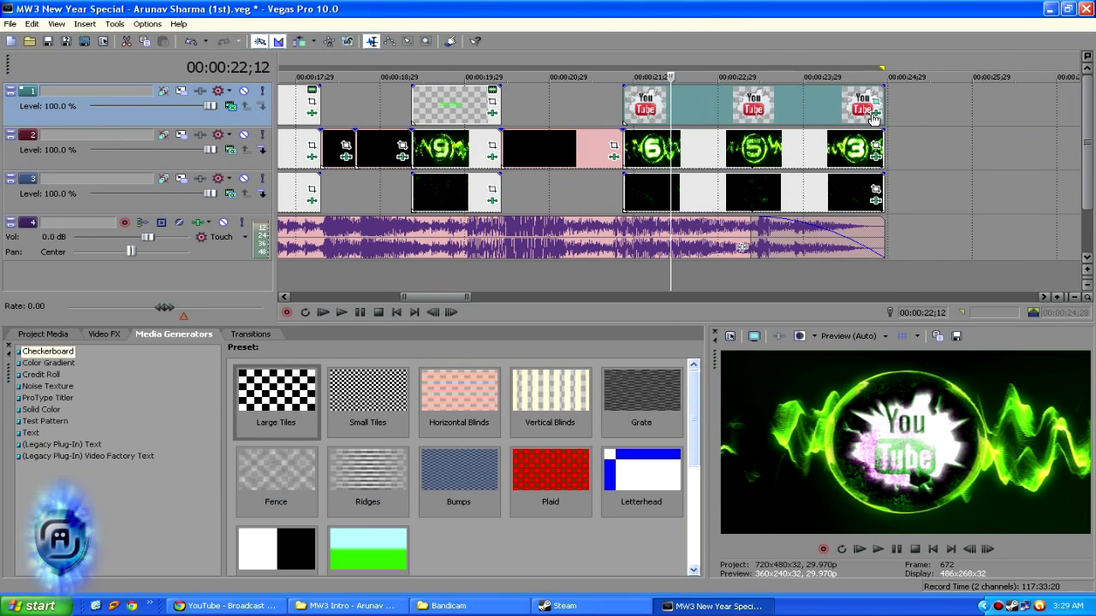
- Toggle the YouTube logo's Light Rays and Gradient Map effects off and back on to compare
{"action": "left_click", "coordinate": [874, 112]}
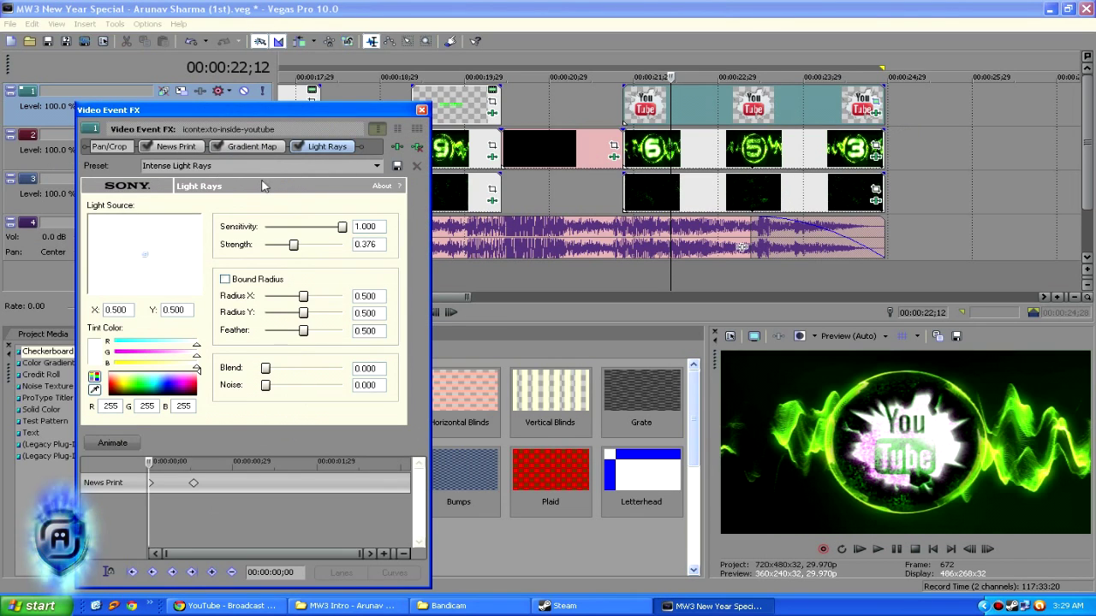
{"action": "left_click", "coordinate": [297, 146]}
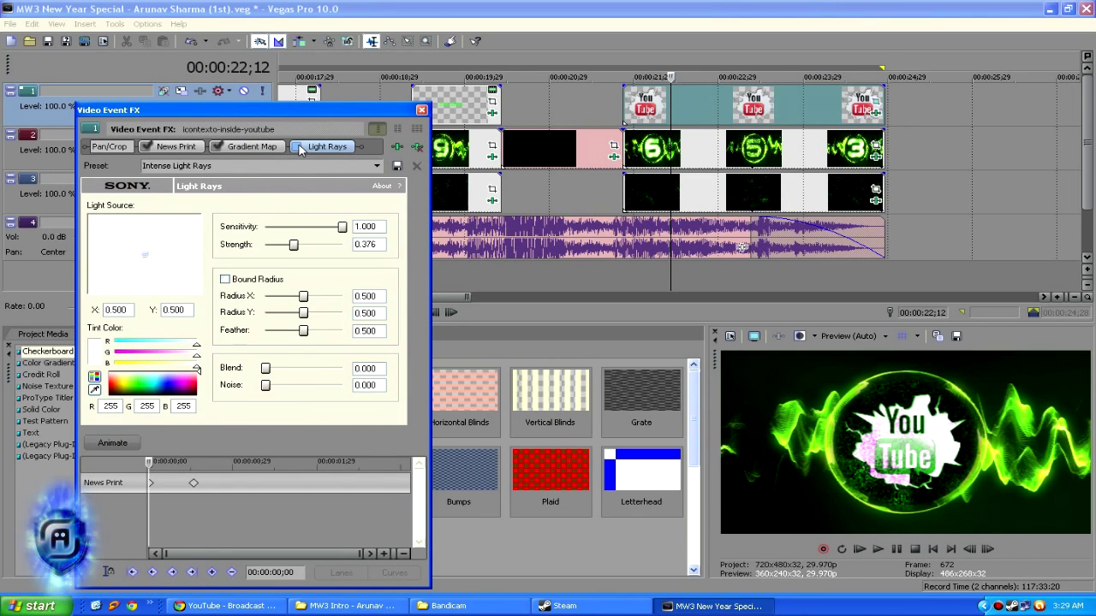
{"action": "left_click", "coordinate": [217, 146]}
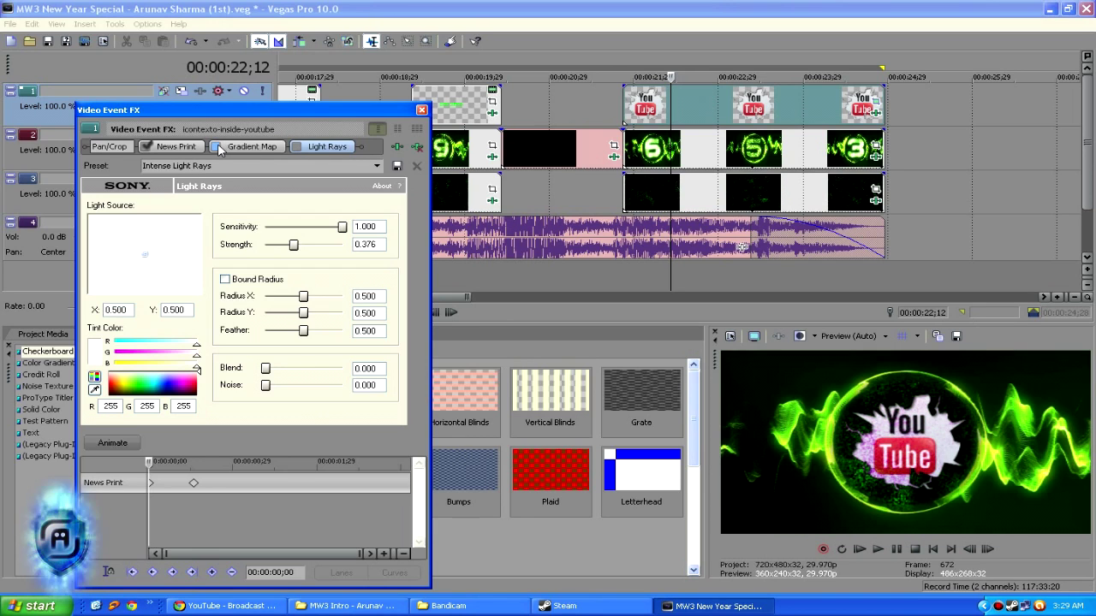
{"action": "left_click", "coordinate": [297, 147]}
{"action": "left_click", "coordinate": [297, 147]}
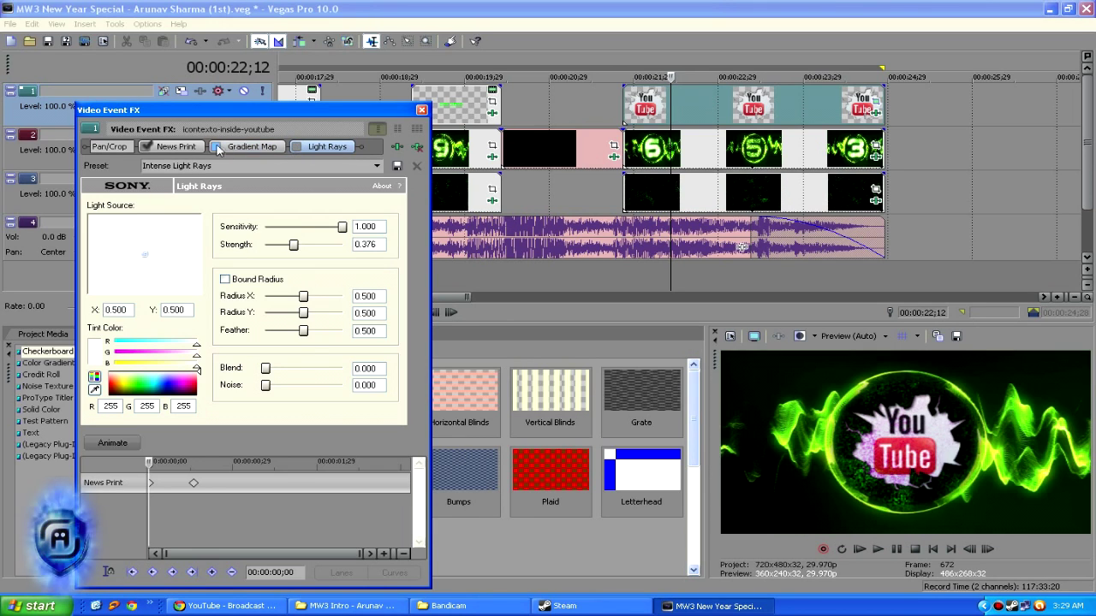
{"action": "left_click", "coordinate": [149, 147]}
{"action": "left_click", "coordinate": [149, 147]}
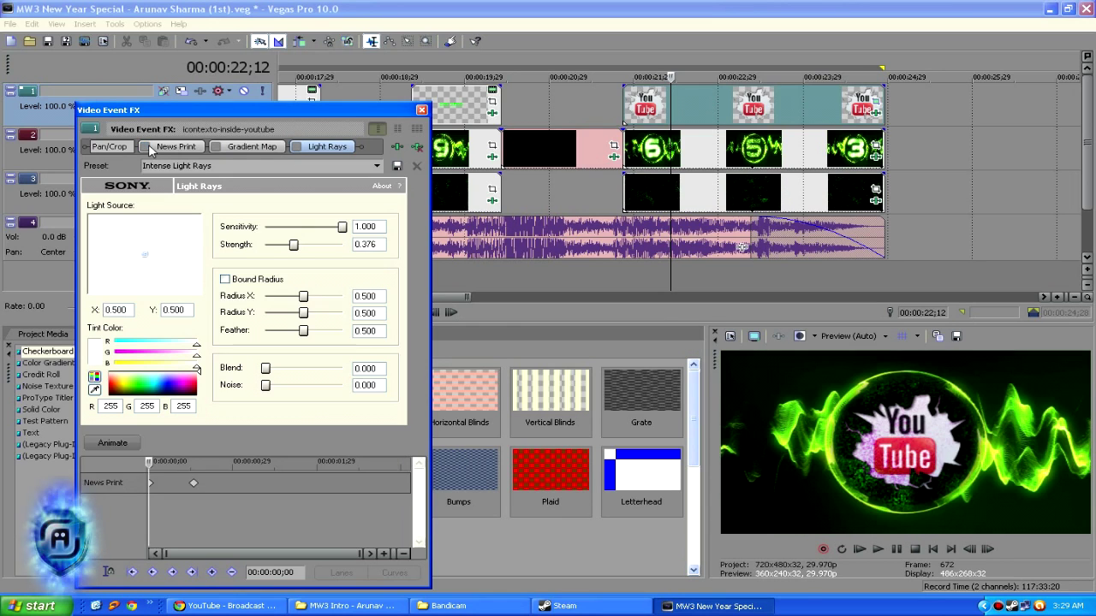
{"action": "left_click", "coordinate": [215, 147]}
{"action": "left_click", "coordinate": [296, 148]}
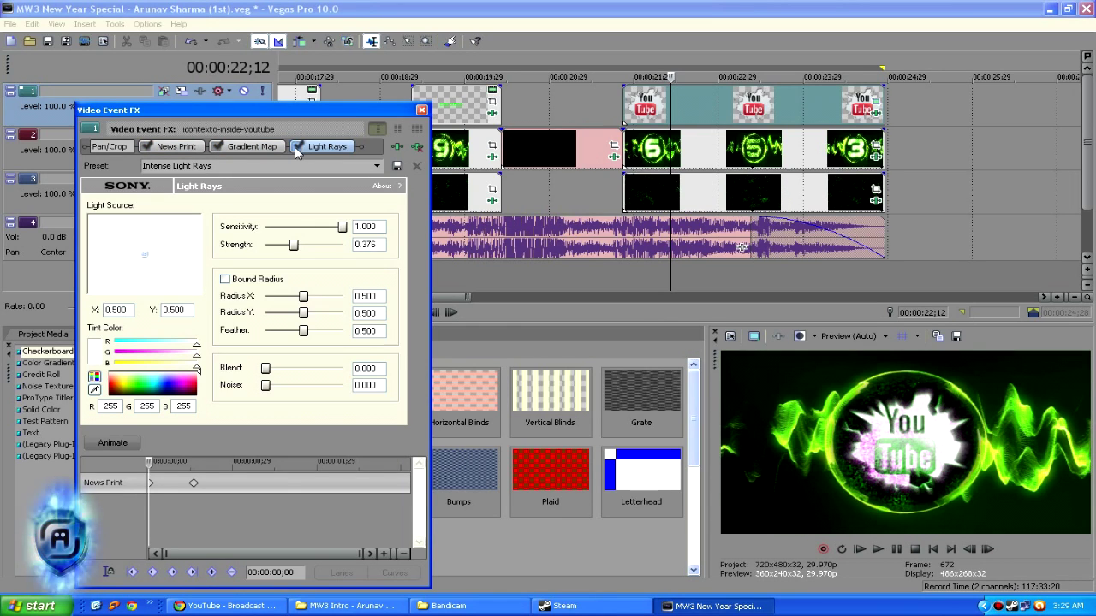
{"action": "left_click", "coordinate": [422, 110]}
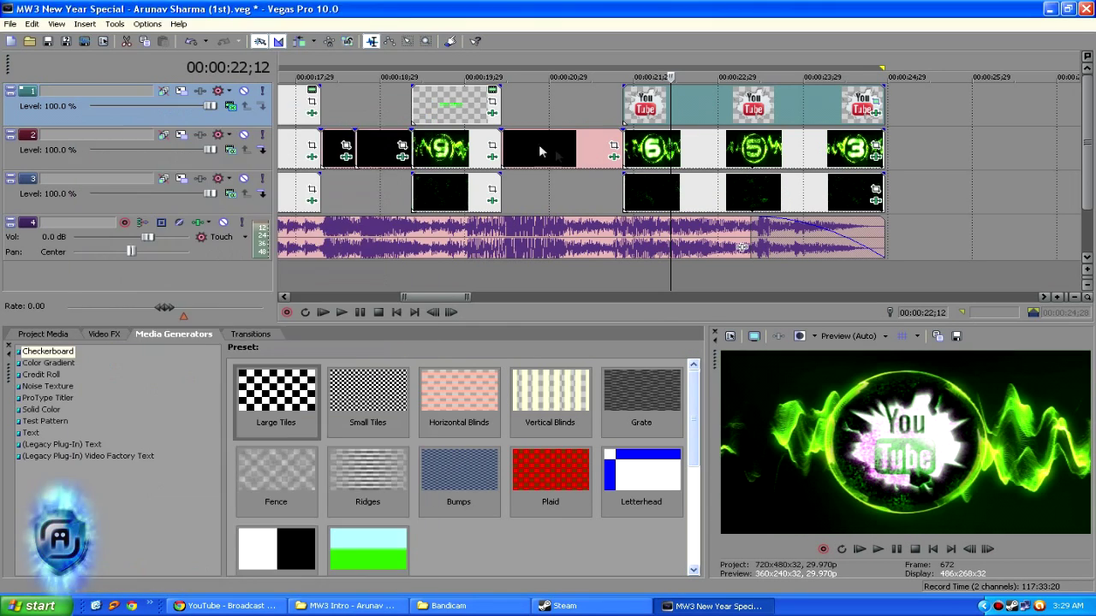
- Play back the YouTube logo section, then minimize Vegas
{"action": "double_click", "coordinate": [796, 115]}
{"action": "left_click", "coordinate": [341, 313]}
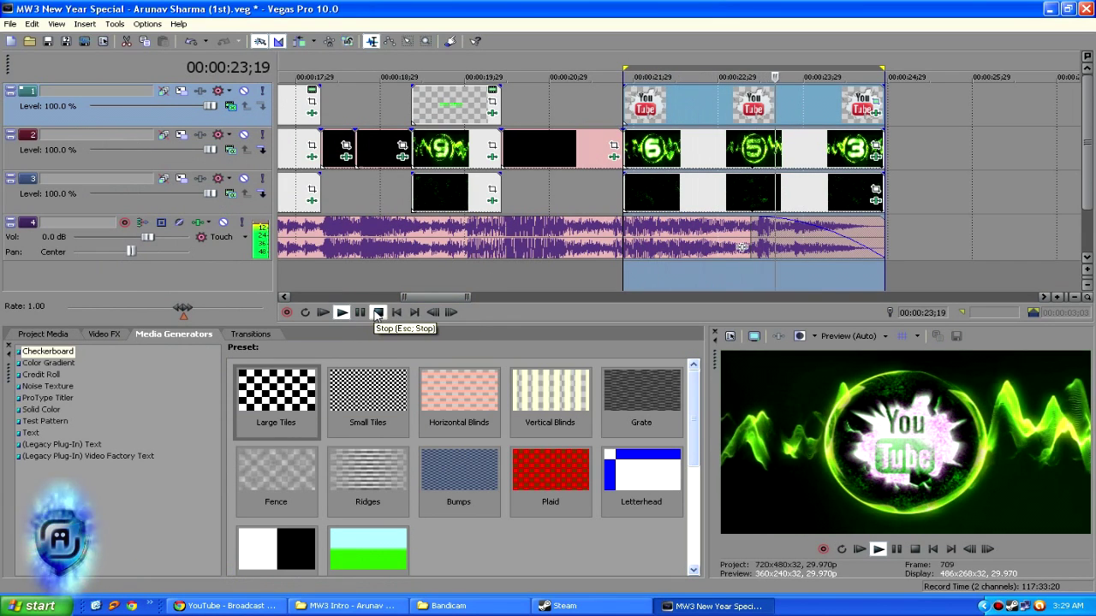
{"action": "left_click", "coordinate": [378, 312]}
{"action": "scroll", "coordinate": [685, 248], "scroll_direction": "down", "scroll_amount": 3}
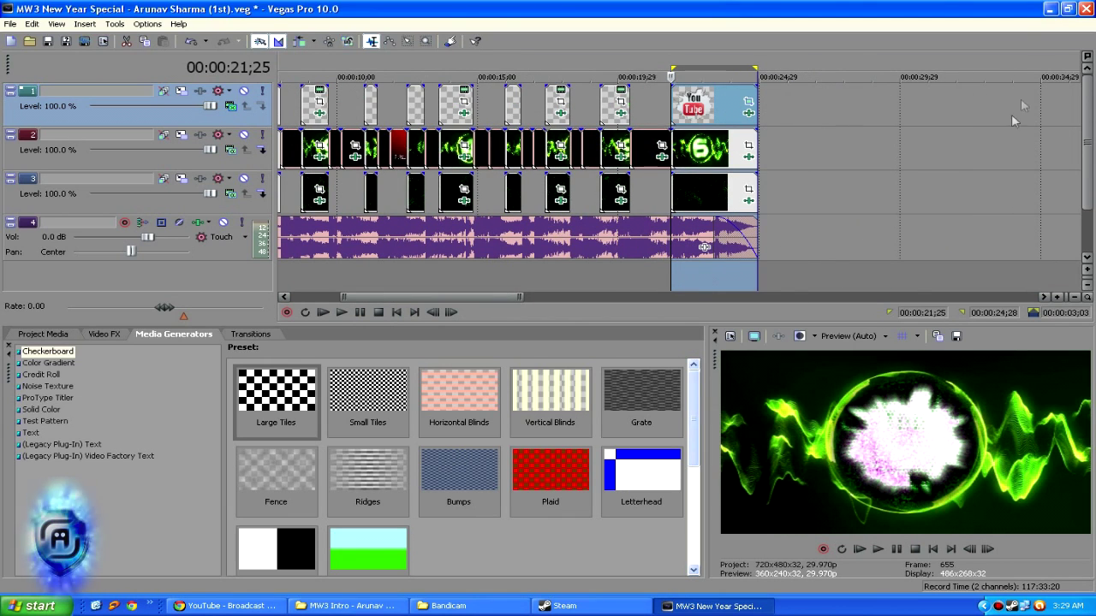
{"action": "left_click", "coordinate": [1051, 10]}
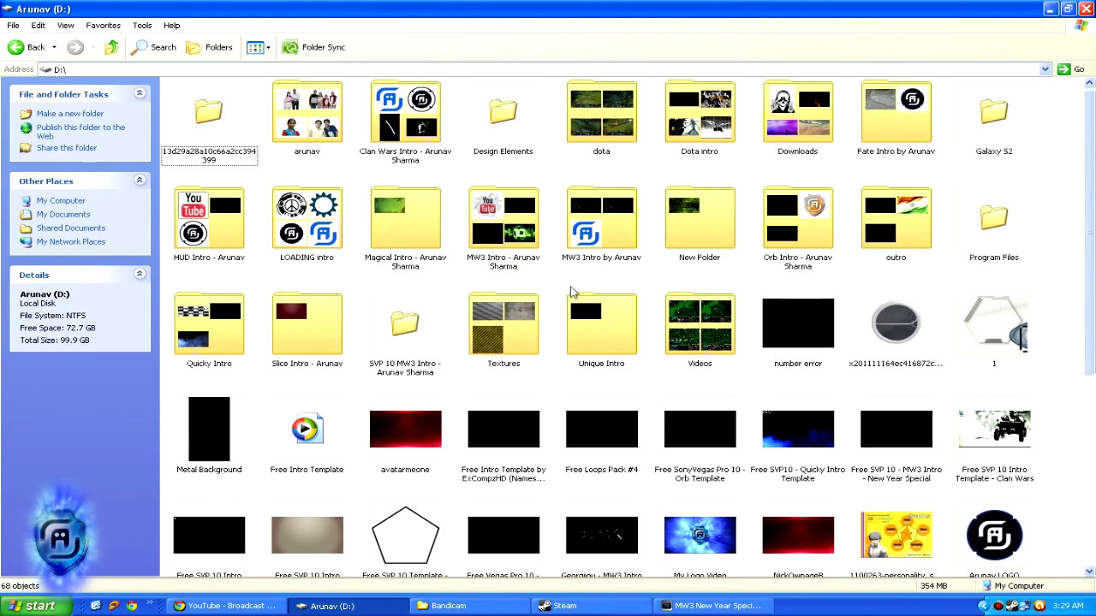
- Open the MW3 Intro folder on D: and load its Vegas project file
{"action": "left_click", "coordinate": [589, 239]}
{"action": "key", "text": "Return"}
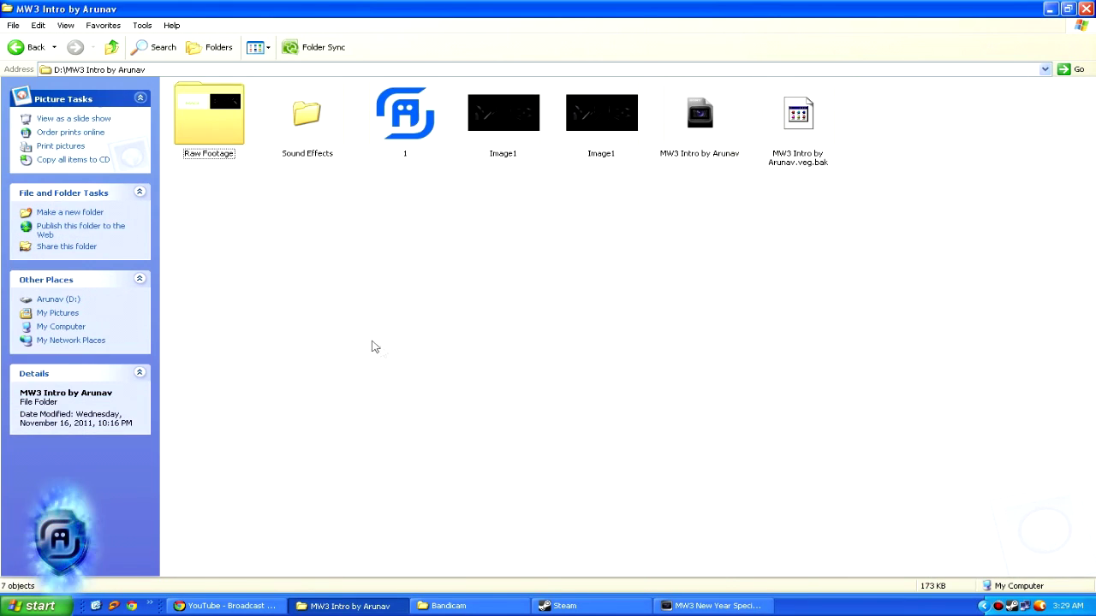
{"action": "double_click", "coordinate": [695, 142]}
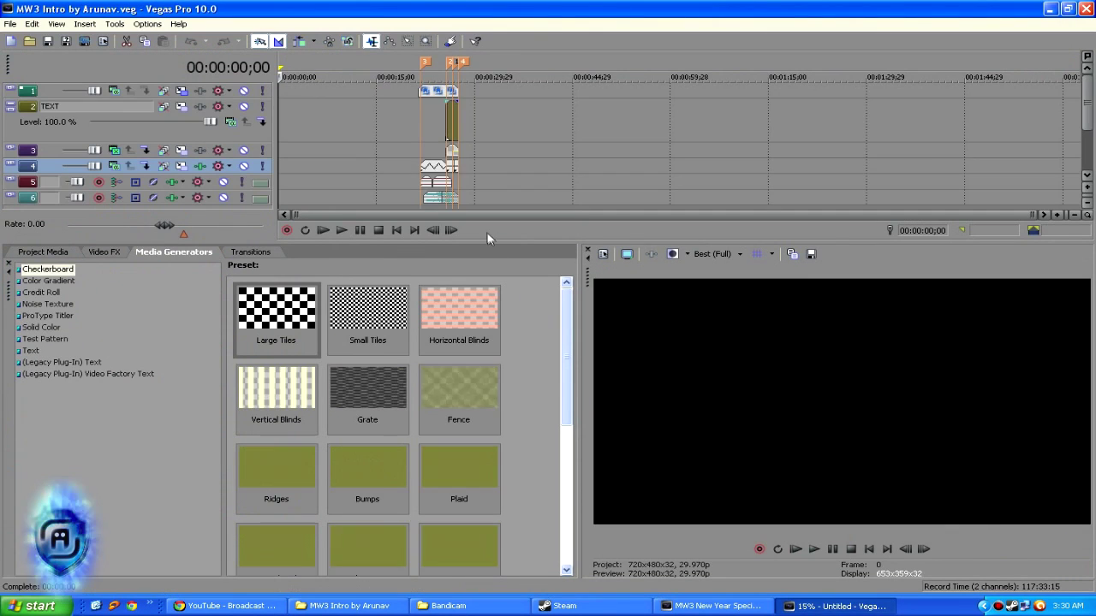
- Set preview quality to Auto and play back the final event's span of the intro
{"action": "scroll", "coordinate": [451, 201], "scroll_direction": "up", "scroll_amount": 3}
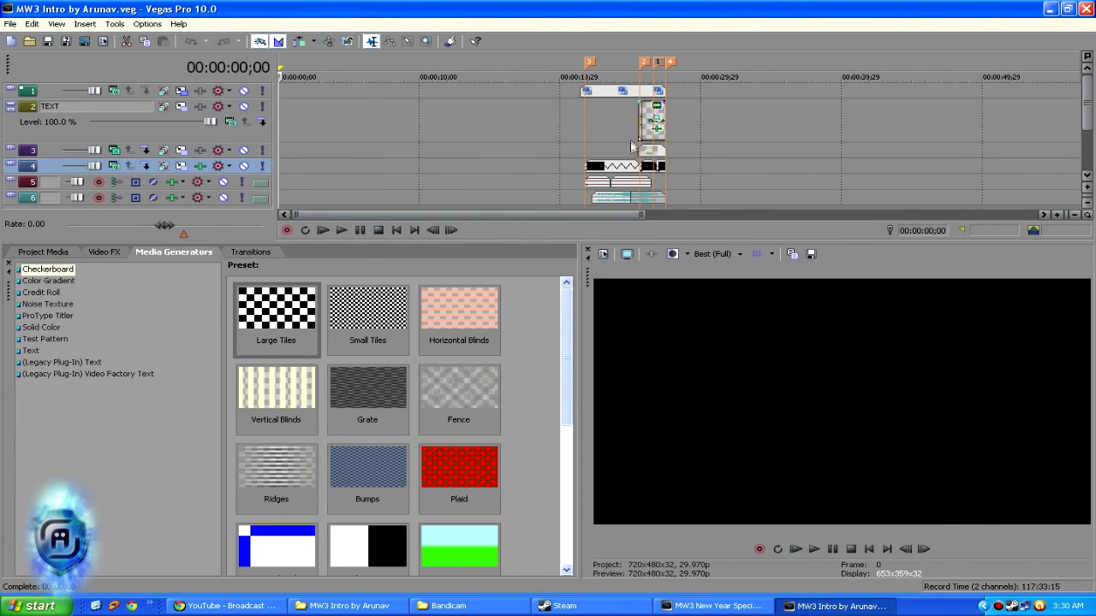
{"action": "scroll", "coordinate": [1087, 120], "scroll_direction": "down", "scroll_amount": 2}
{"action": "scroll", "coordinate": [1087, 120], "scroll_direction": "up", "scroll_amount": 2}
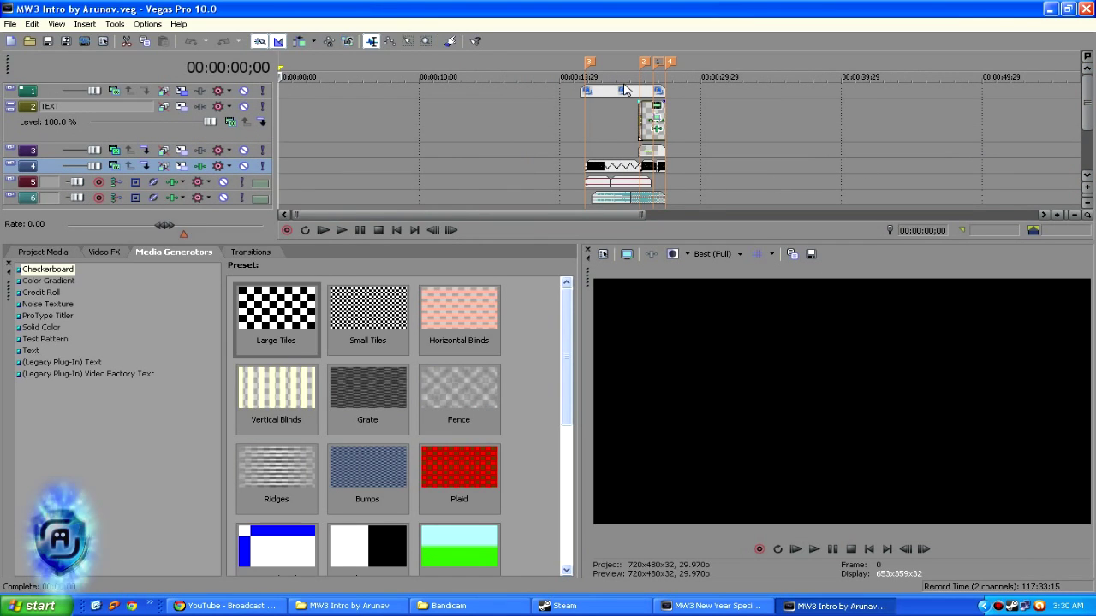
{"action": "double_click", "coordinate": [625, 89]}
{"action": "key", "text": "Up"}
{"action": "key", "text": "Up"}
{"action": "key", "text": "Up"}
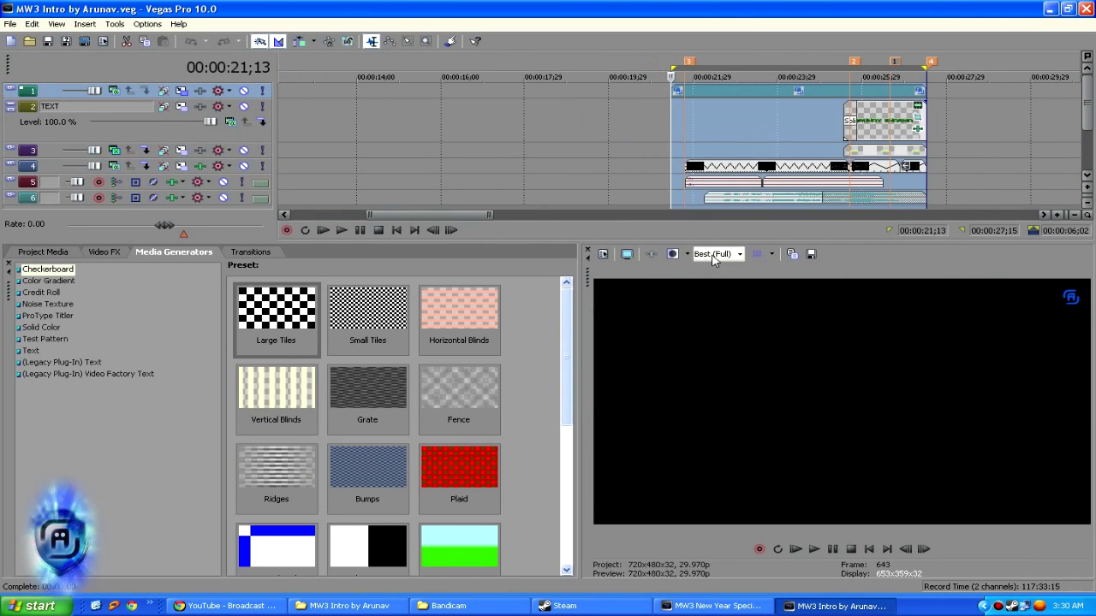
{"action": "left_click", "coordinate": [713, 255]}
{"action": "left_click", "coordinate": [807, 283]}
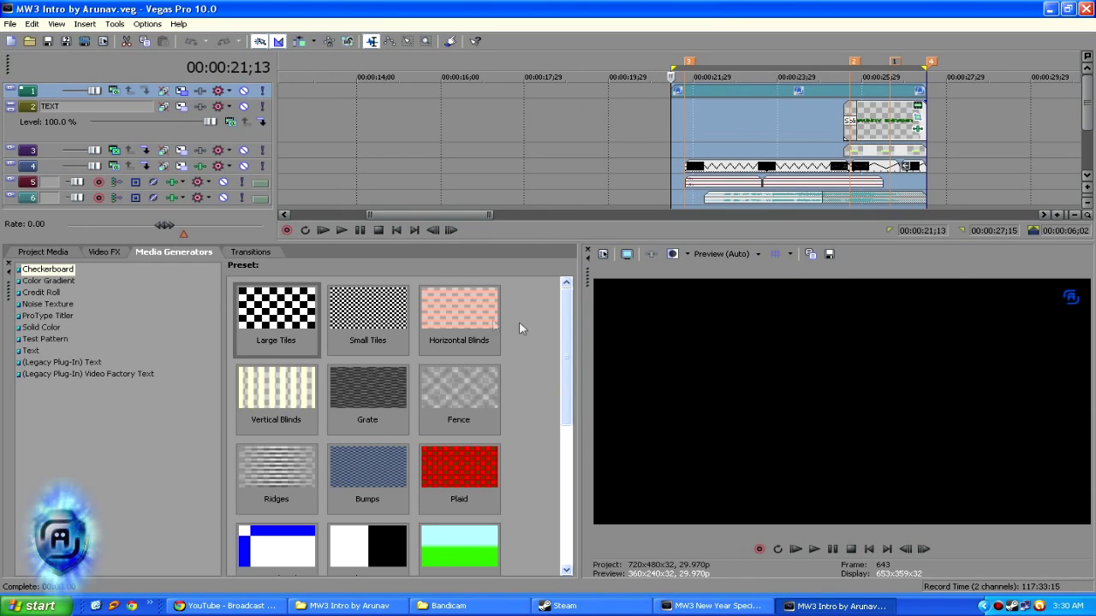
{"action": "left_click_drag", "start_coordinate": [580, 331], "coordinate": [673, 332]}
{"action": "left_click", "coordinate": [341, 230]}
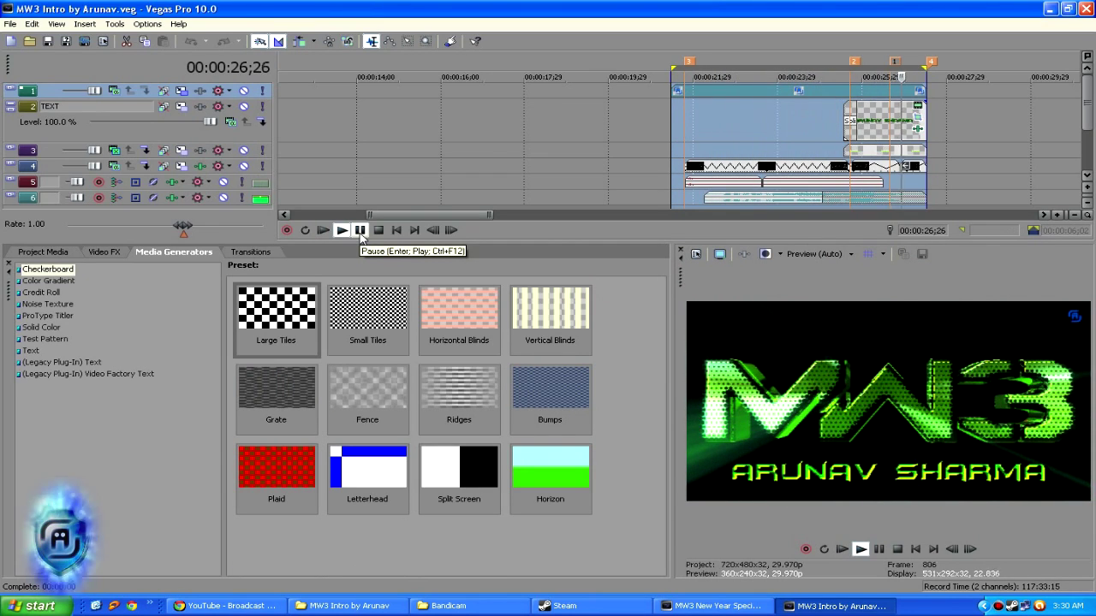
{"action": "left_click", "coordinate": [359, 230]}
- Enlarge the video preview, mute track 1, and park the playhead at 17;14 on the TEXT track
{"action": "left_click", "coordinate": [725, 117]}
{"action": "scroll", "coordinate": [725, 117], "scroll_direction": "down", "scroll_amount": 3}
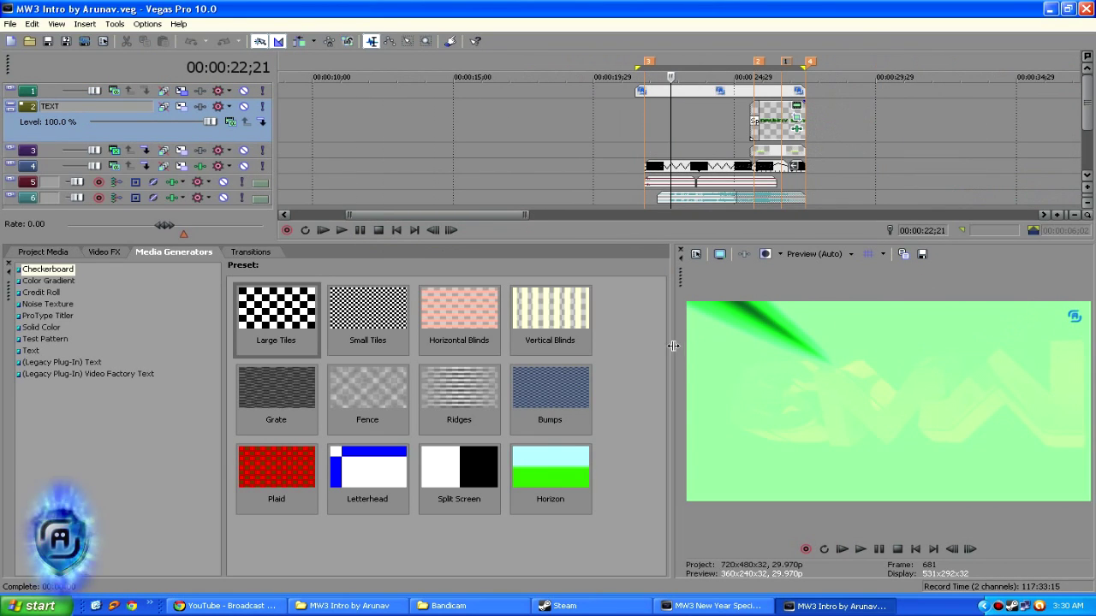
{"action": "left_click_drag", "start_coordinate": [674, 344], "coordinate": [567, 345]}
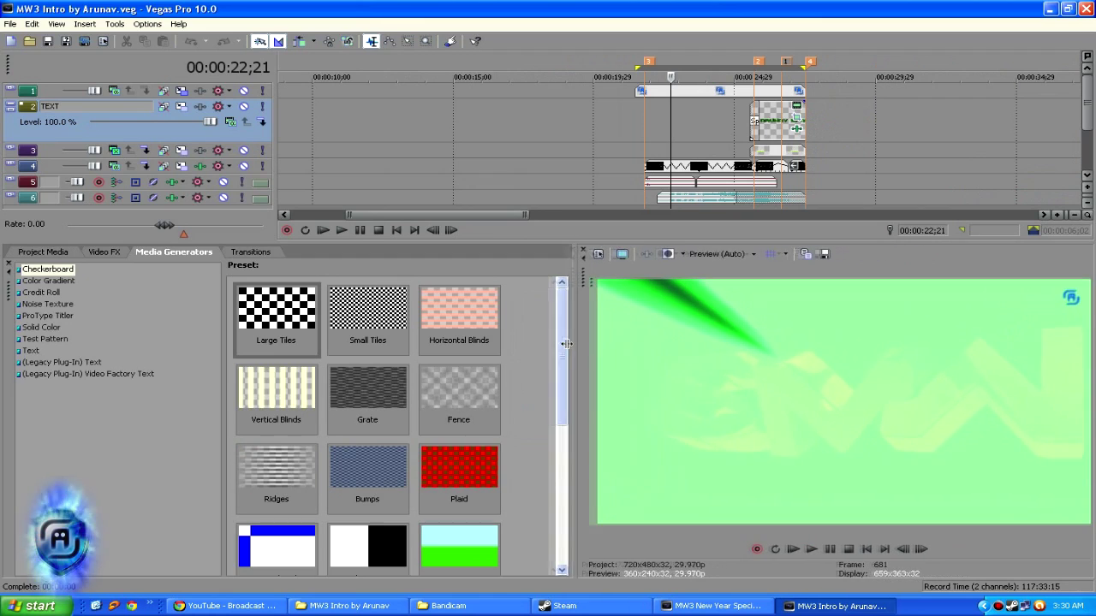
{"action": "left_click", "coordinate": [243, 91]}
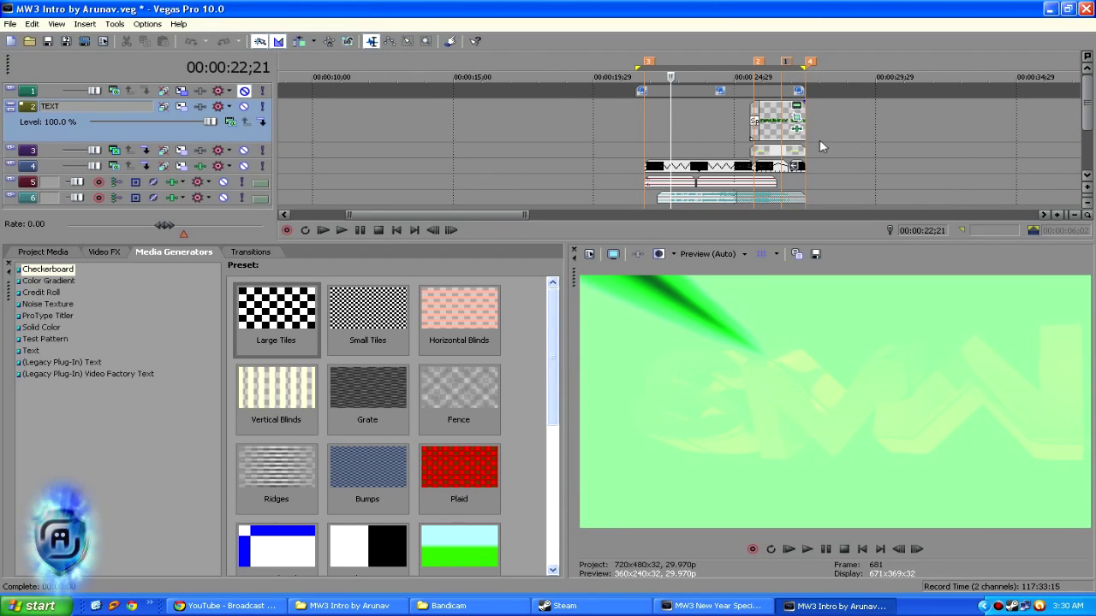
{"action": "left_click", "coordinate": [791, 144]}
{"action": "scroll", "coordinate": [770, 141], "scroll_direction": "right", "scroll_amount": 2}
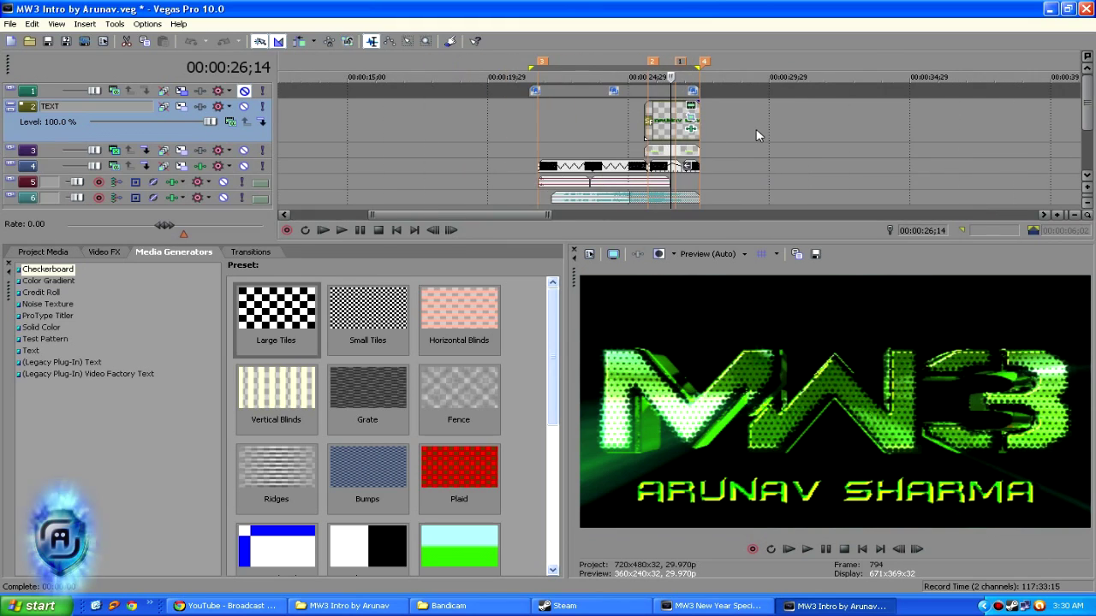
{"action": "left_click", "coordinate": [416, 124]}
{"action": "right_click", "coordinate": [390, 115]}
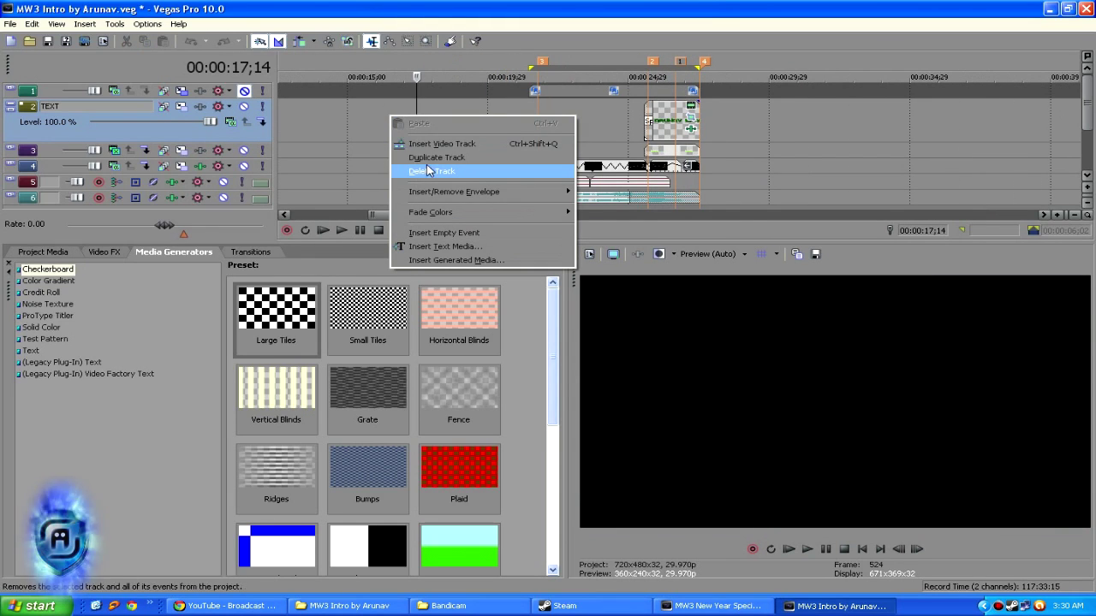
- Insert a text event on the TEXT track at 17;14 reading 'ur logo'
{"action": "left_click", "coordinate": [436, 247]}
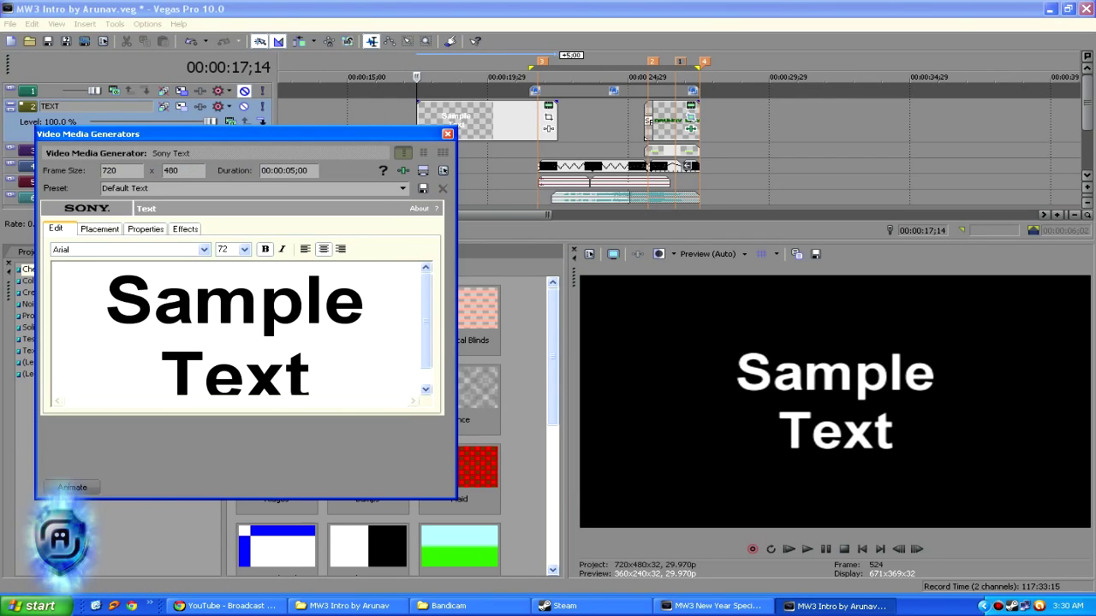
{"action": "key", "text": "ctrl+a"}
{"action": "type", "text": "u"}
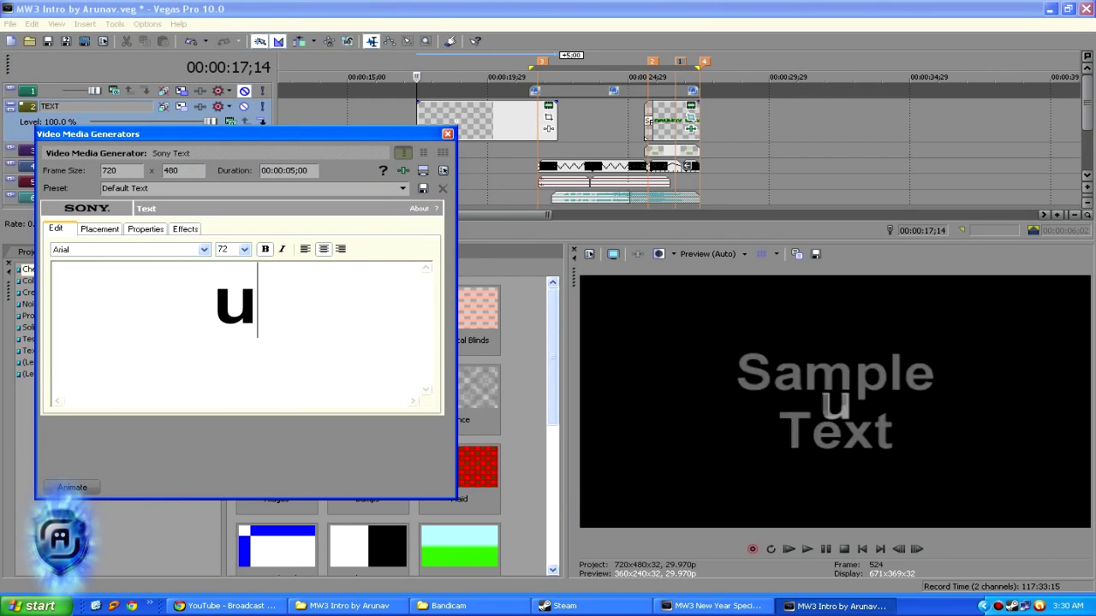
{"action": "type", "text": "r logo"}
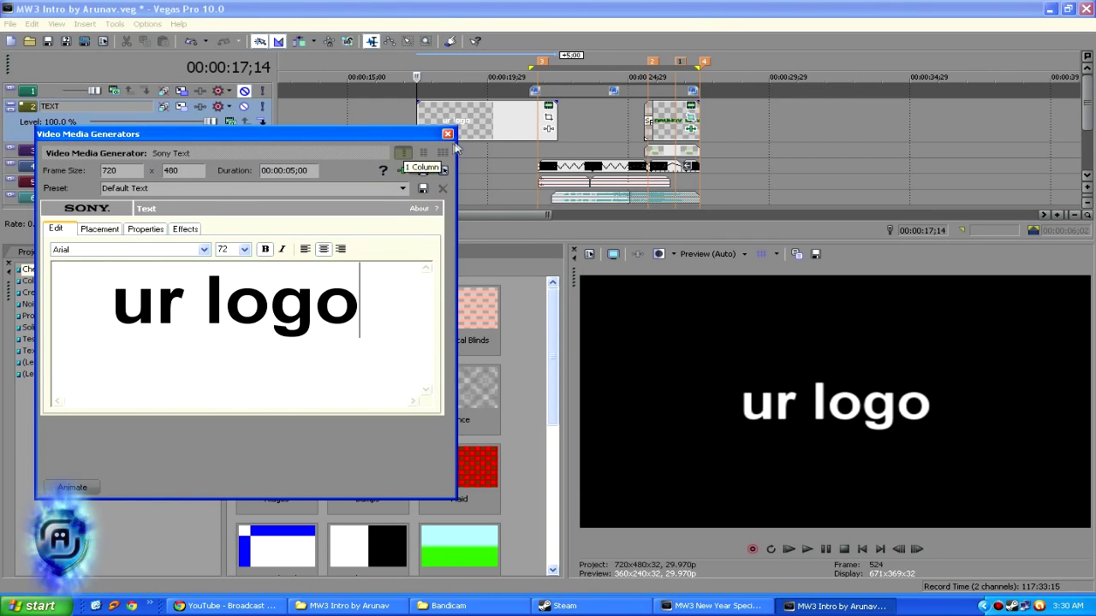
{"action": "left_click", "coordinate": [447, 133]}
{"action": "scroll", "coordinate": [454, 127], "scroll_direction": "down", "scroll_amount": 2}
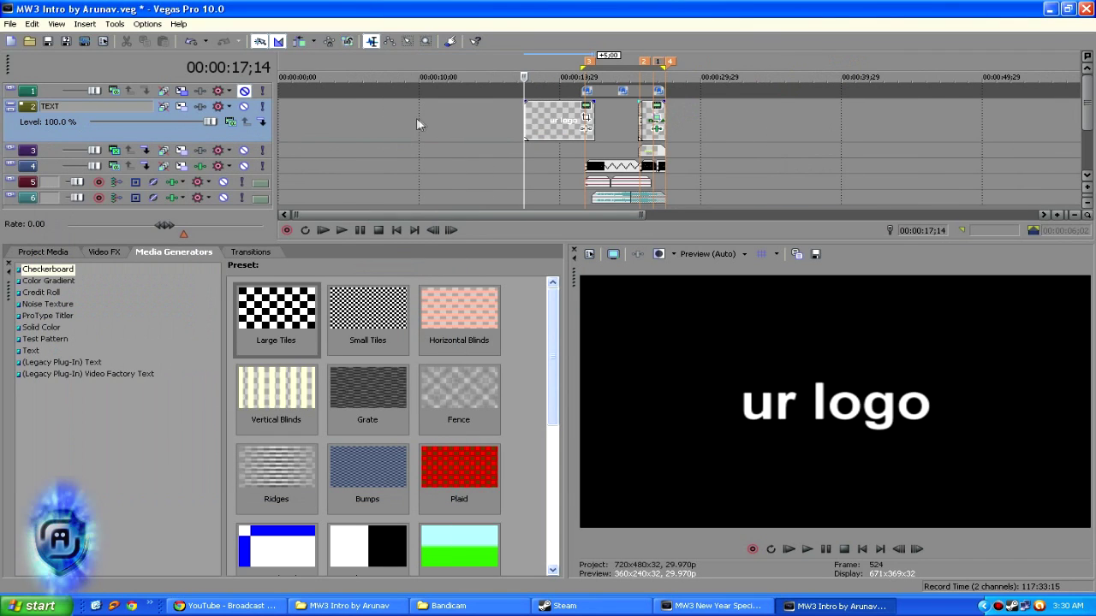
{"action": "right_click", "coordinate": [416, 119]}
- Expand track 1, move the logo clip left under the intro, and select its time span
{"action": "left_click", "coordinate": [403, 119]}
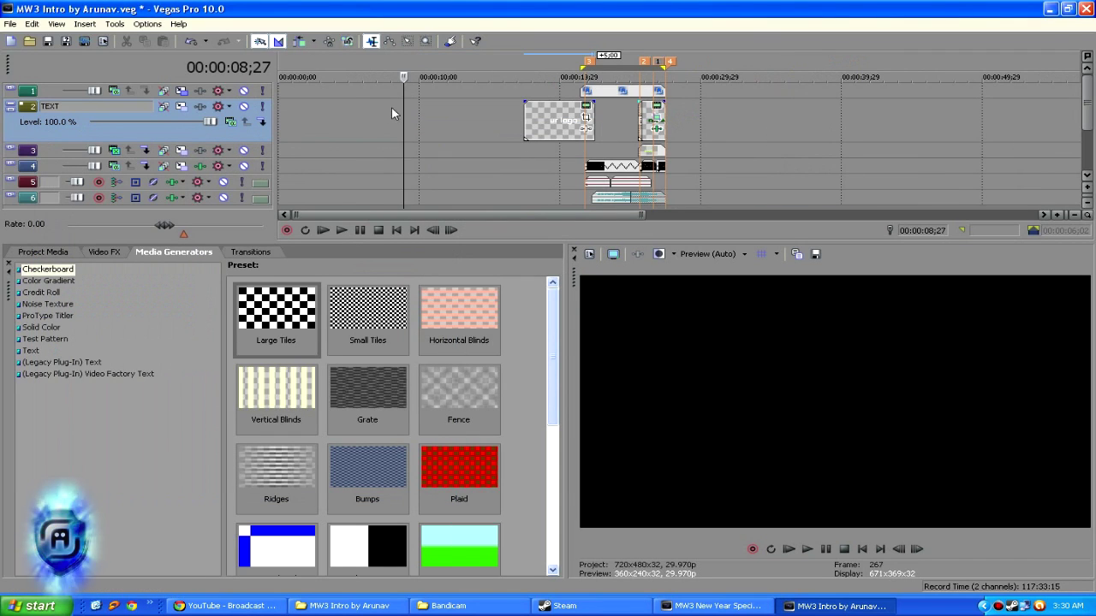
{"action": "left_click", "coordinate": [10, 89]}
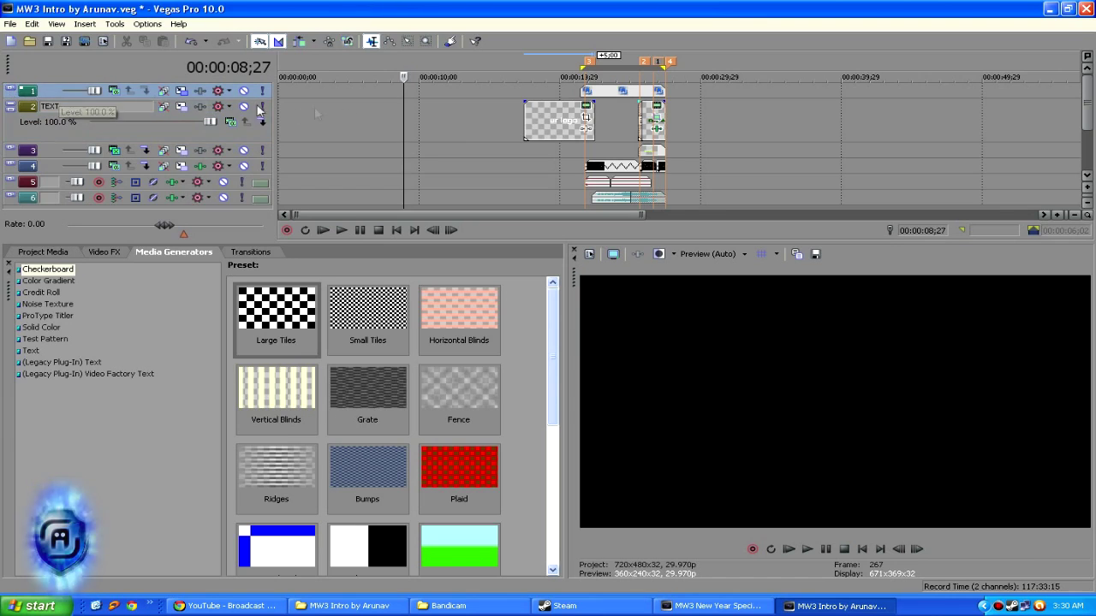
{"action": "left_click", "coordinate": [10, 89]}
{"action": "left_click_drag", "start_coordinate": [605, 104], "coordinate": [727, 105]}
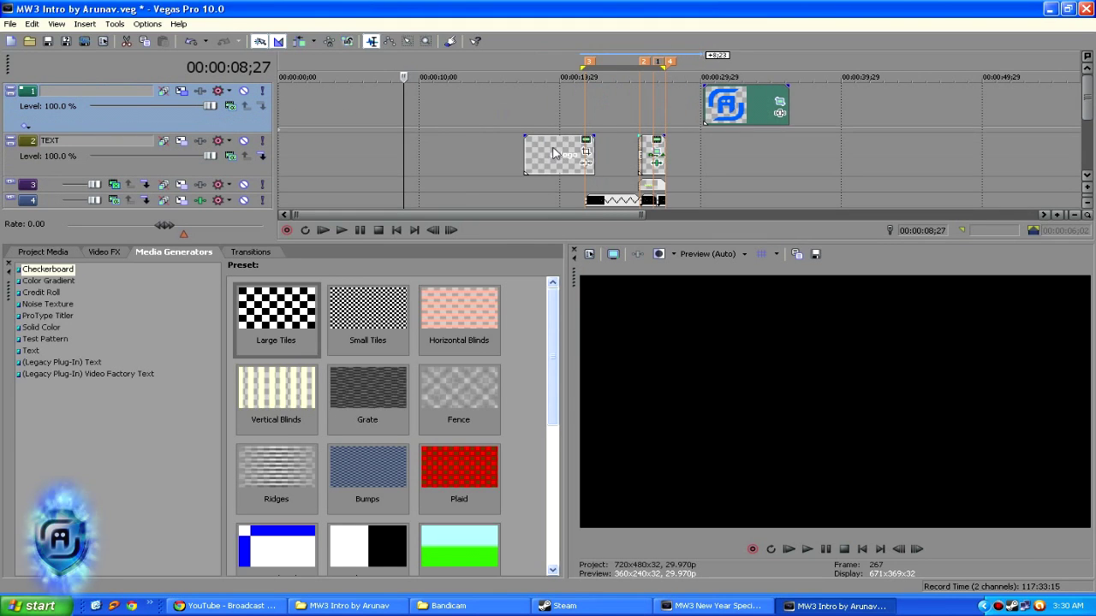
{"action": "left_click_drag", "start_coordinate": [618, 95], "coordinate": [631, 104]}
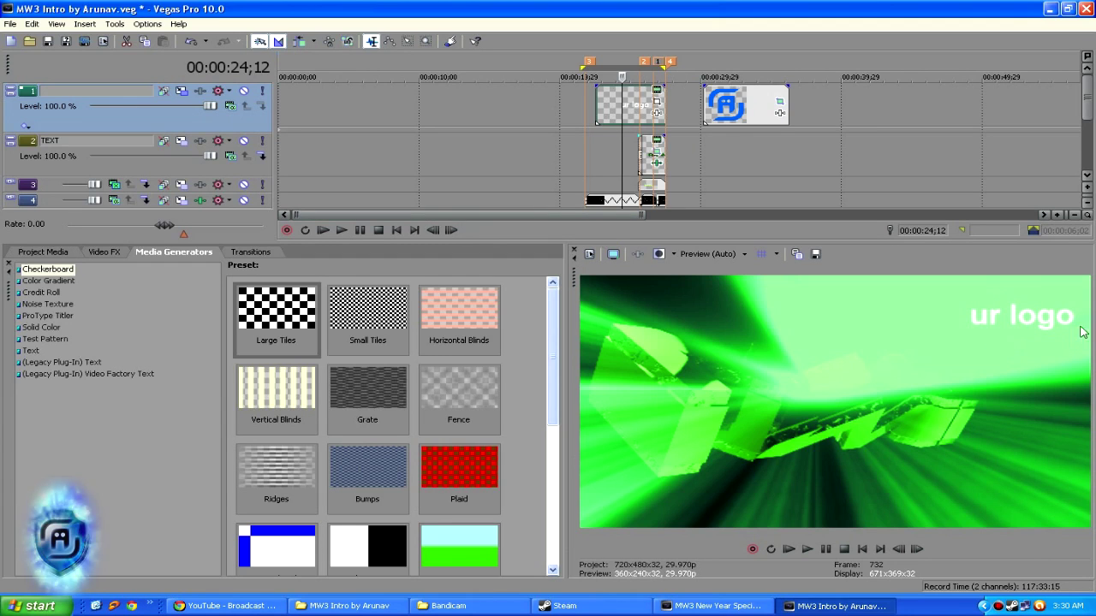
{"action": "right_click", "coordinate": [612, 117]}
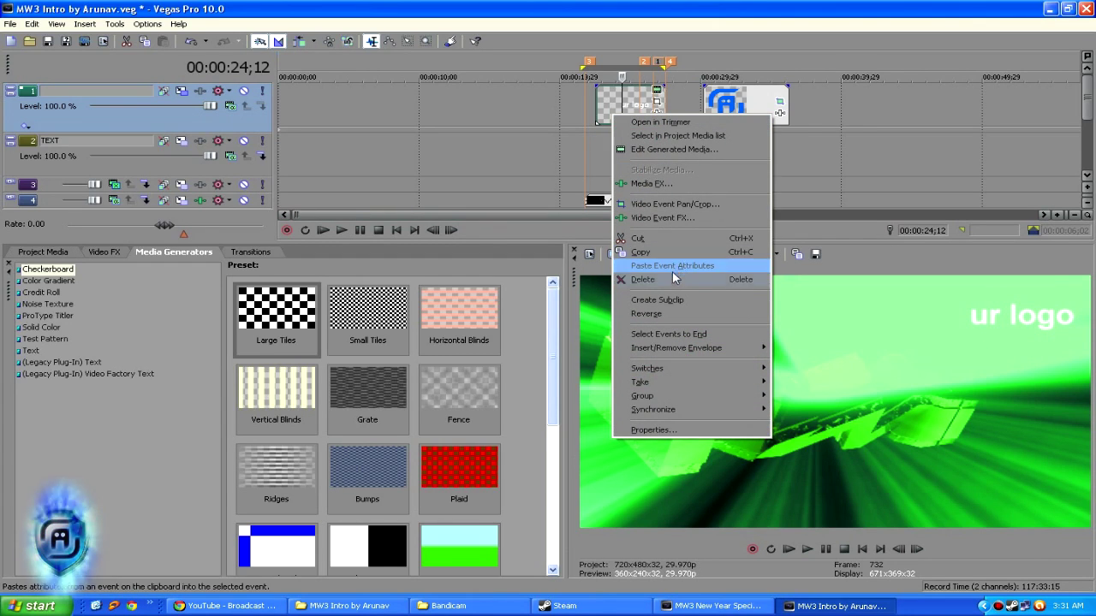
{"action": "key", "text": "Escape"}
{"action": "key", "text": "ctrl+z"}
{"action": "left_click_drag", "start_coordinate": [724, 121], "coordinate": [602, 116]}
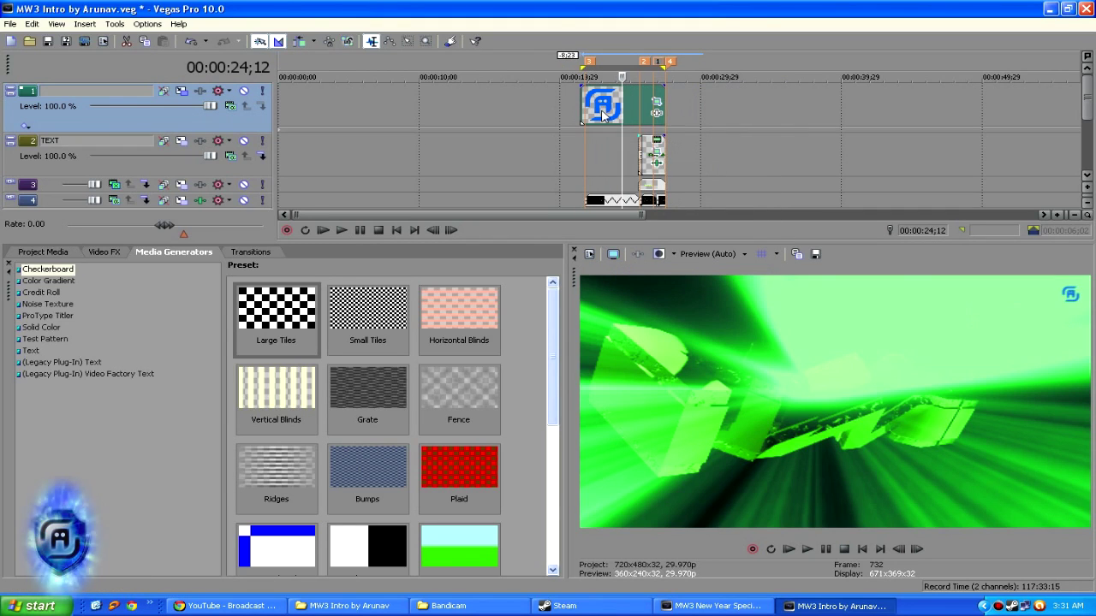
{"action": "double_click", "coordinate": [618, 105]}
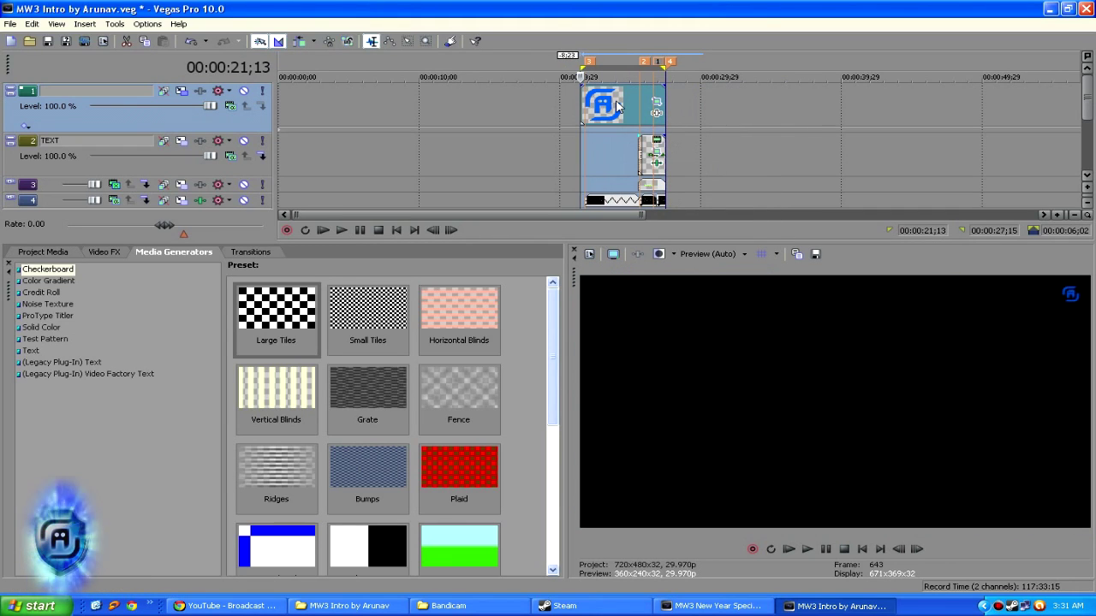
- Collapse track 1 and open the Event FX of the name title event
{"action": "left_click", "coordinate": [10, 89]}
{"action": "left_click", "coordinate": [649, 130]}
{"action": "scroll", "coordinate": [647, 137], "scroll_direction": "up", "scroll_amount": 3}
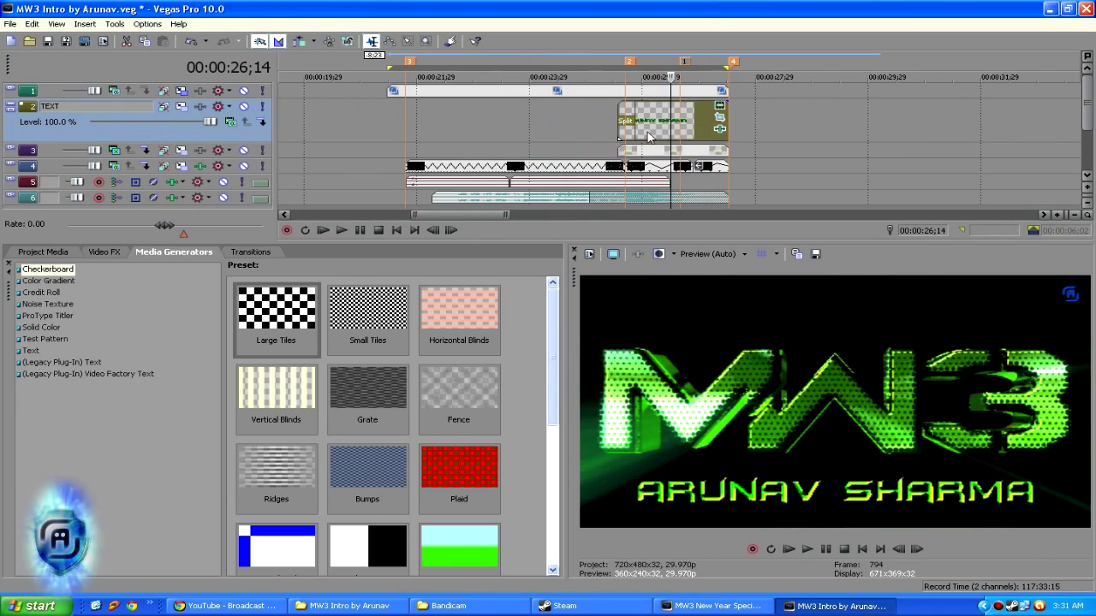
{"action": "left_click", "coordinate": [720, 129]}
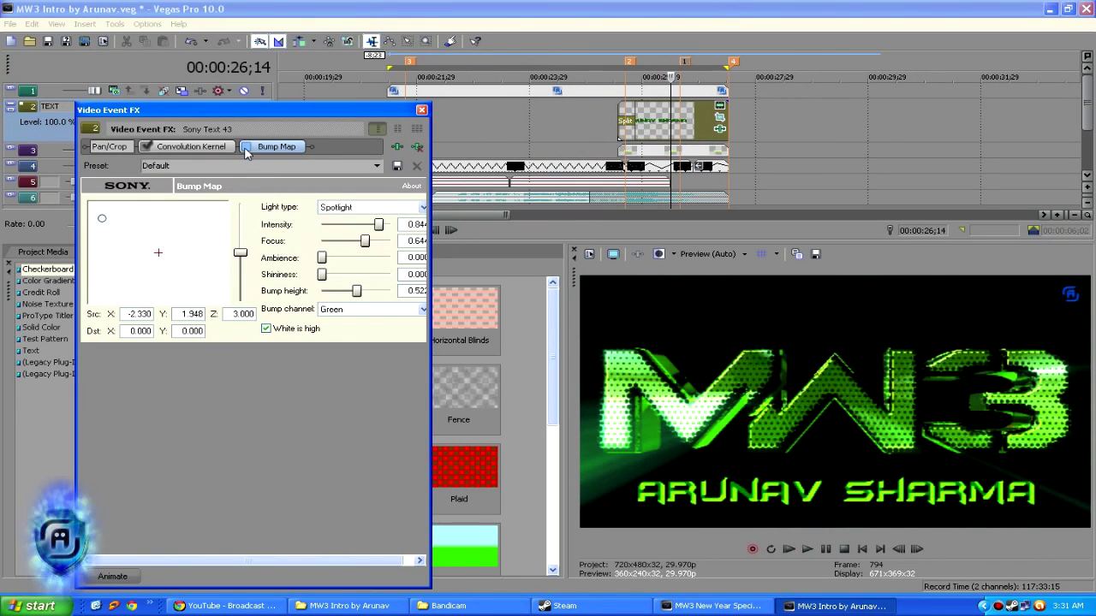
- Toggle Convolution Kernel and move the Bump Map light to X -0.734, Y 2.104
{"action": "left_click", "coordinate": [145, 148]}
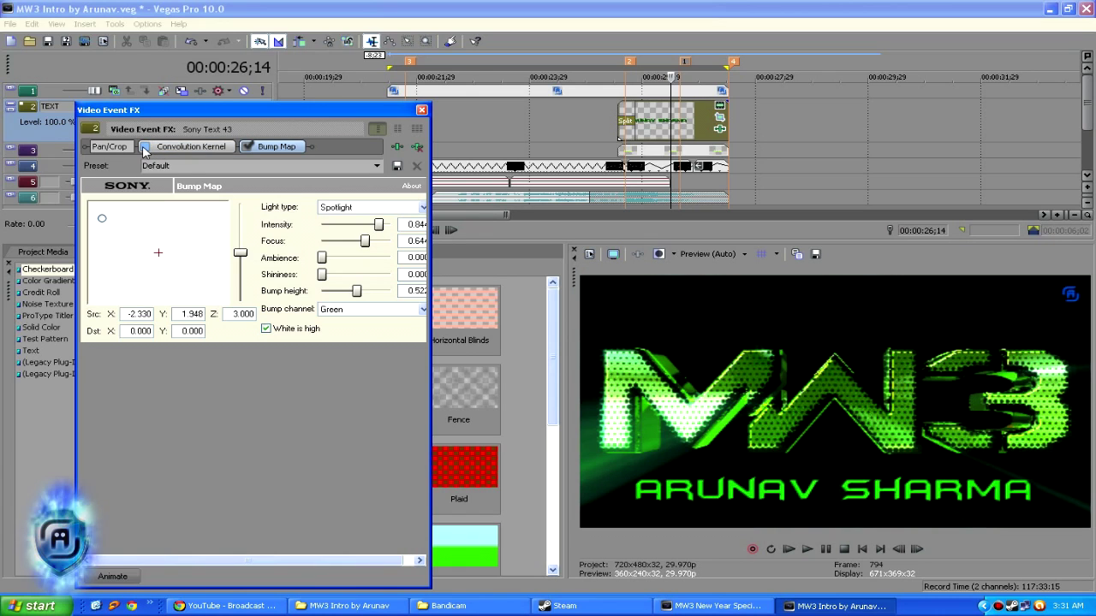
{"action": "left_click", "coordinate": [145, 148]}
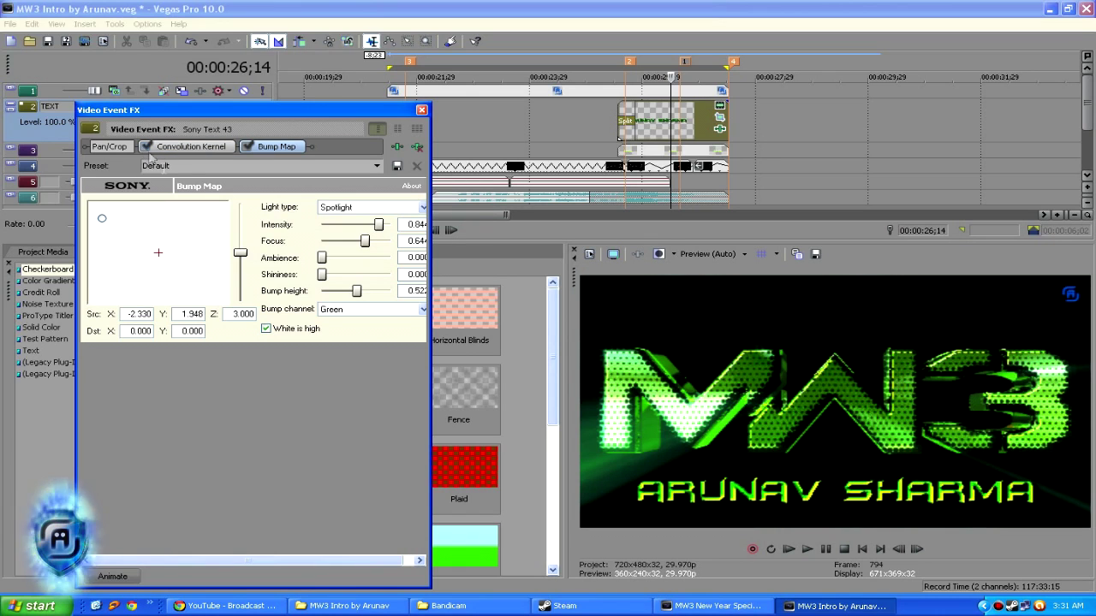
{"action": "left_click", "coordinate": [274, 149]}
{"action": "mouse_move", "coordinate": [102, 220]}
{"action": "left_mouse_down"}
{"action": "mouse_move", "coordinate": [233, 220]}
{"action": "mouse_move", "coordinate": [109, 215]}
{"action": "mouse_move", "coordinate": [152, 215]}
{"action": "mouse_move", "coordinate": [141, 217]}
{"action": "left_mouse_up"}
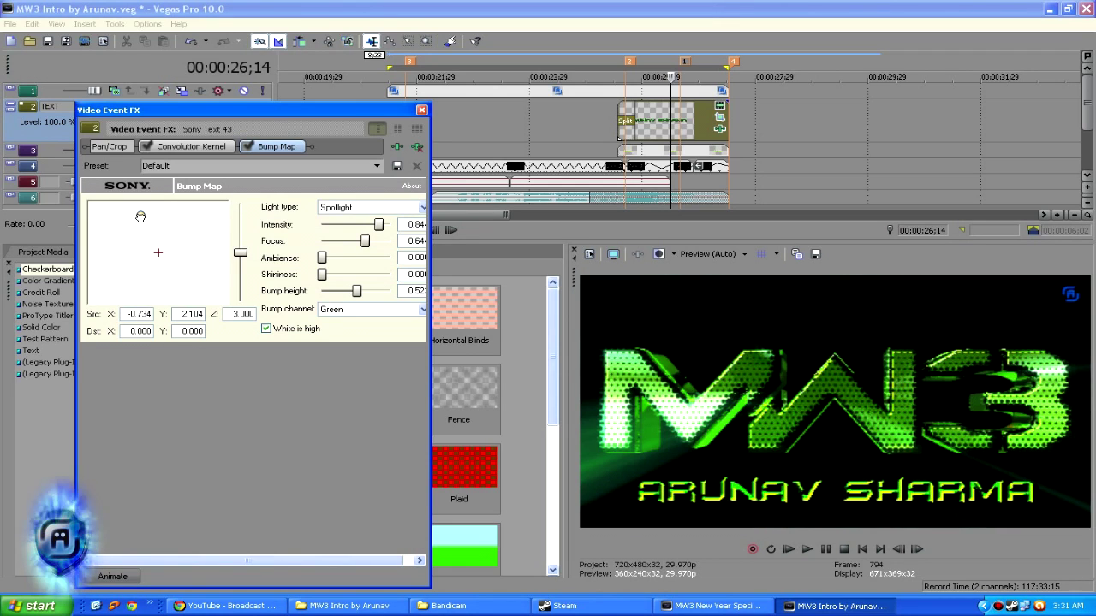
{"action": "left_click", "coordinate": [421, 110]}
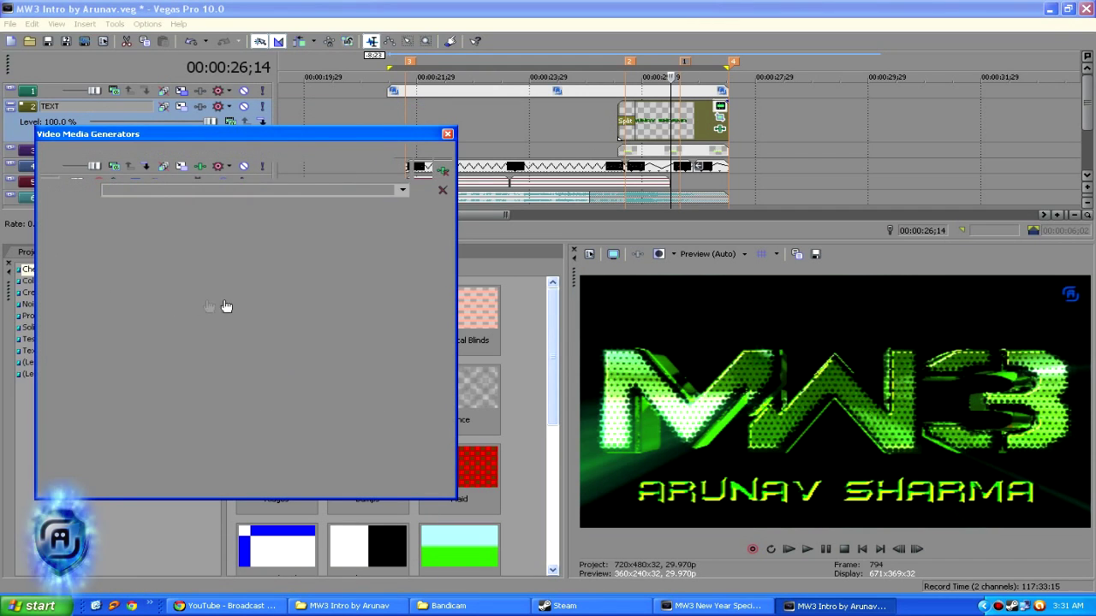
- Try a placeholder name, erase it, and restore the creator's name in the title text
{"action": "triple_click", "coordinate": [330, 291]}
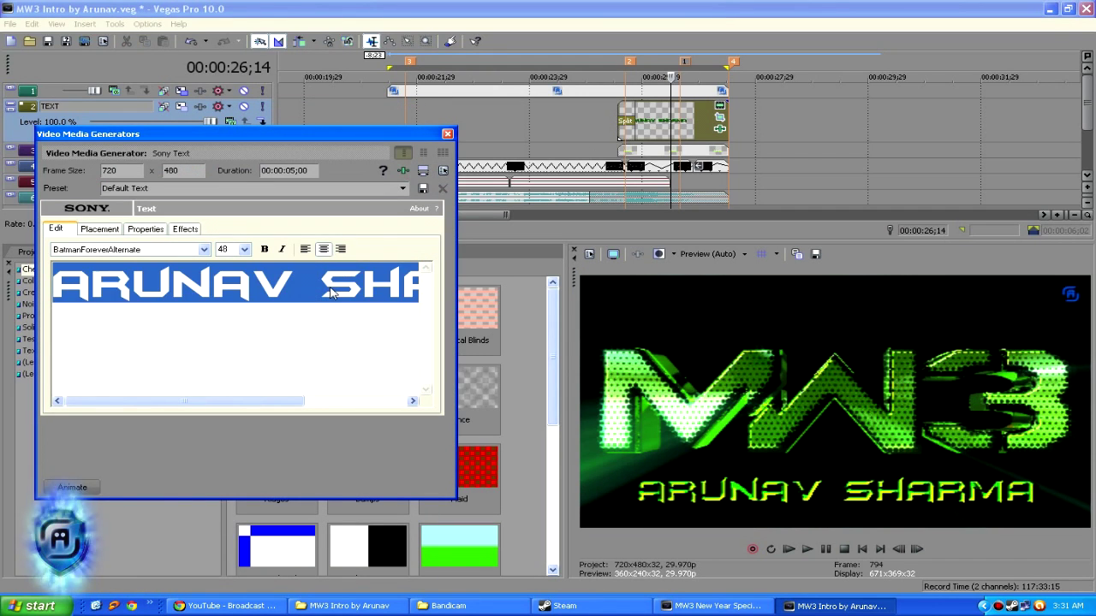
{"action": "type", "text": "UR ANME"}
{"action": "key", "text": "BackSpace"}
{"action": "key", "text": "BackSpace"}
{"action": "key", "text": "BackSpace"}
{"action": "key", "text": "BackSpace"}
{"action": "type", "text": "N"}
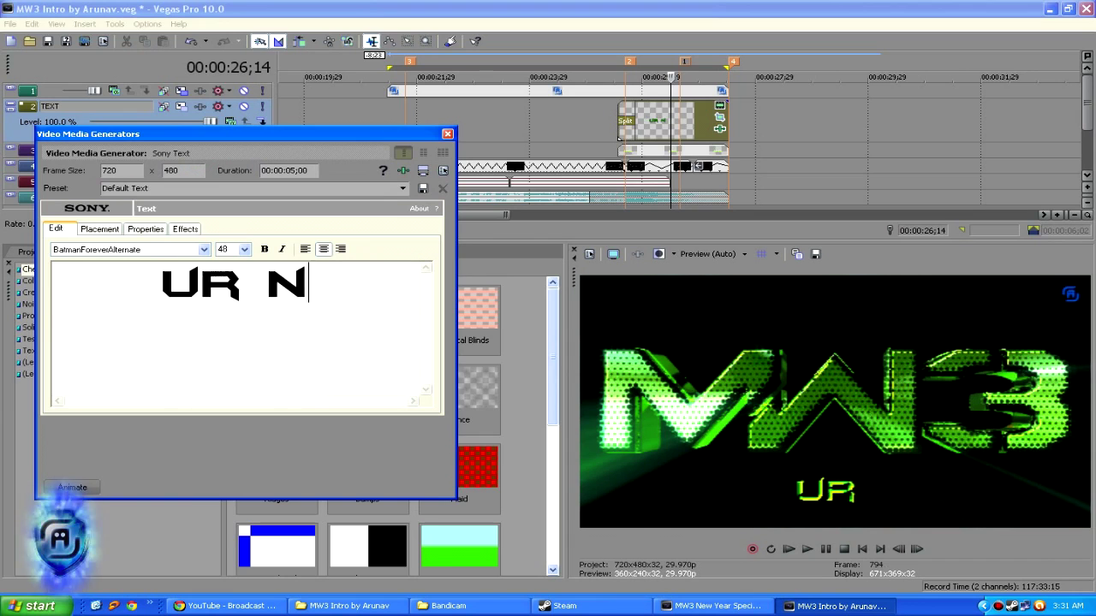
{"action": "type", "text": "AME"}
{"action": "key", "text": "BackSpace"}
{"action": "key", "text": "BackSpace"}
{"action": "key", "text": "BackSpace"}
{"action": "key", "text": "BackSpace"}
{"action": "key", "text": "BackSpace"}
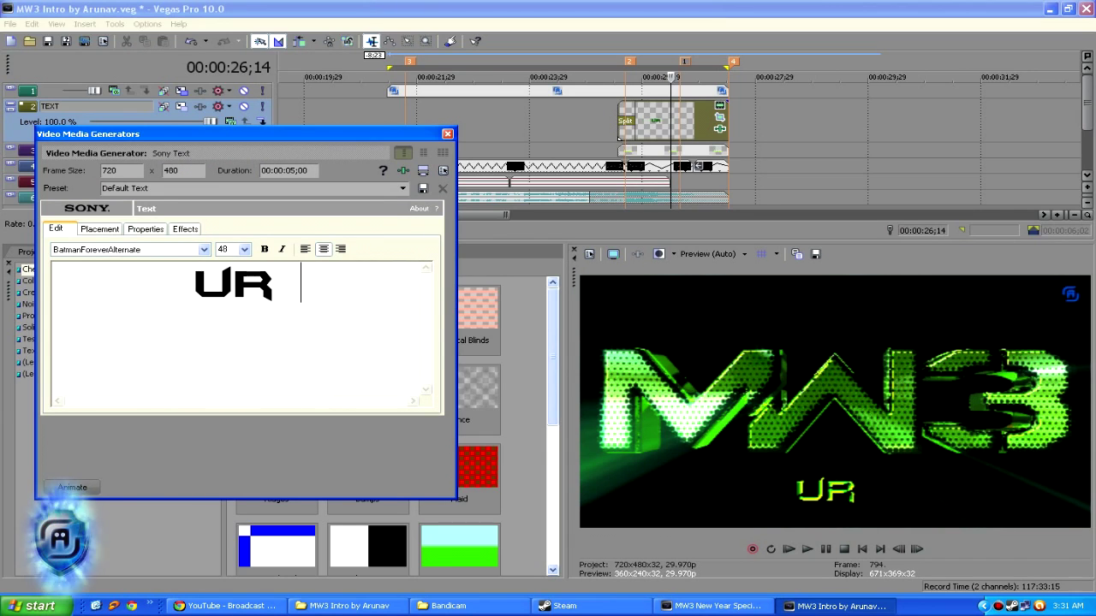
{"action": "key", "text": "BackSpace"}
{"action": "key", "text": "BackSpace"}
{"action": "type", "text": "ARUNAV S"}
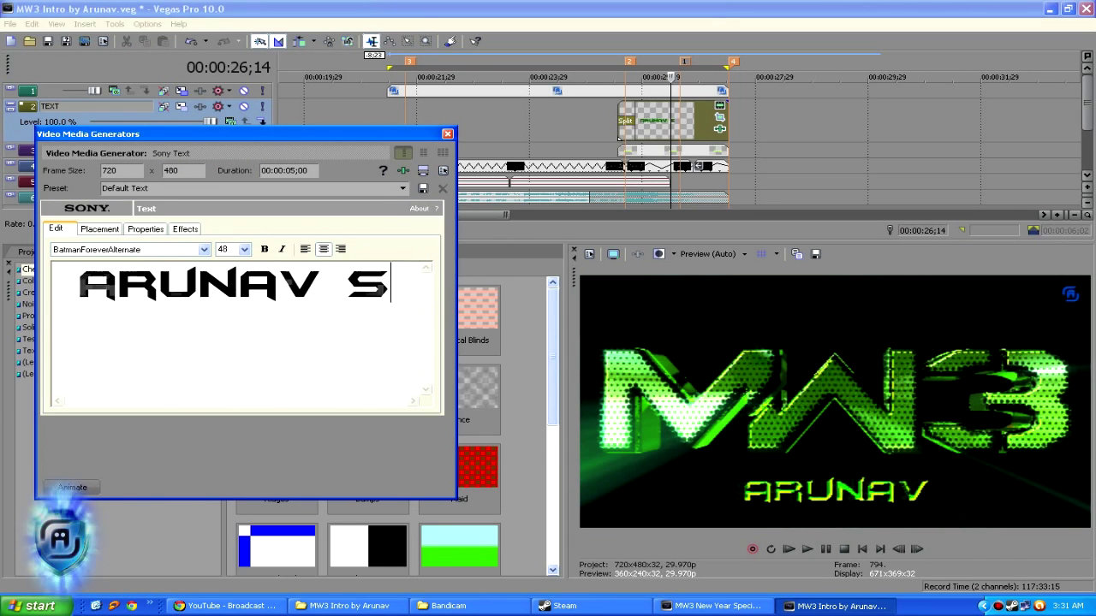
{"action": "type", "text": "HARMA"}
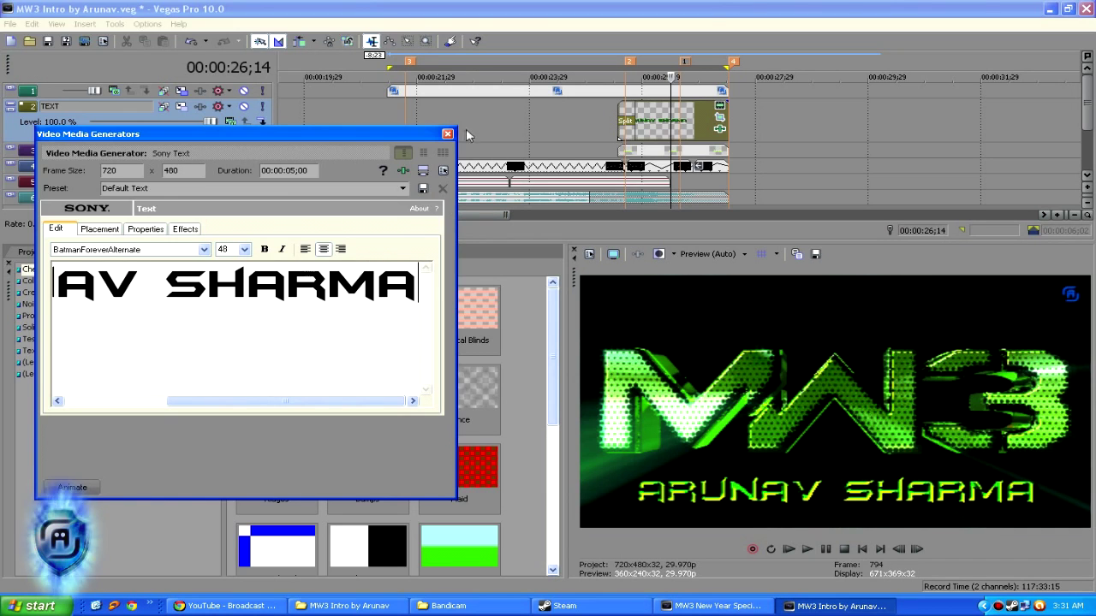
{"action": "left_click", "coordinate": [447, 134]}
{"action": "left_click", "coordinate": [11, 149]}
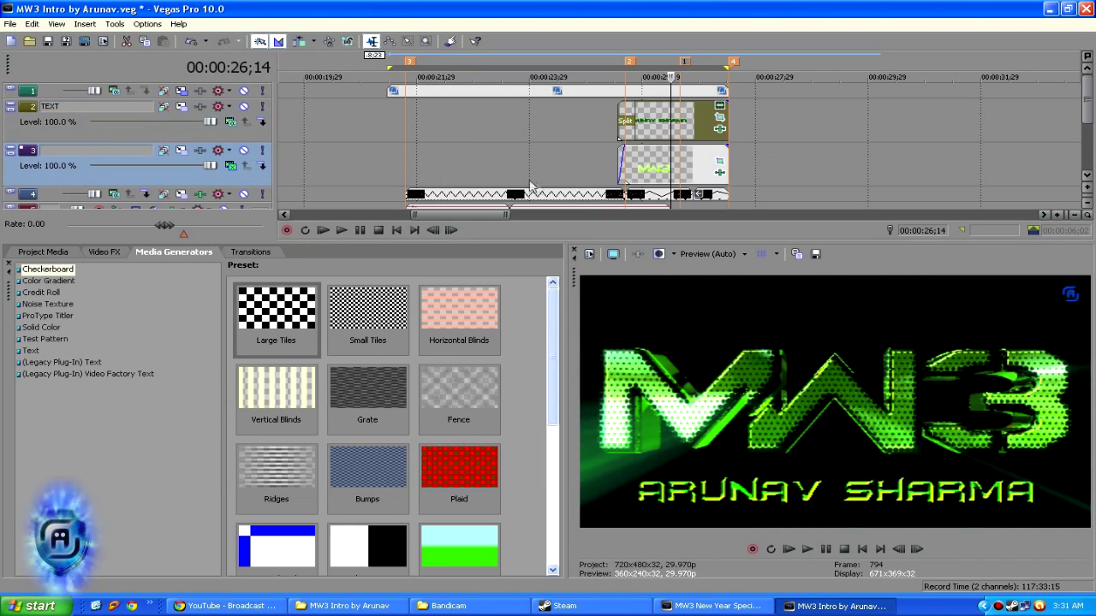
{"action": "left_click", "coordinate": [650, 172]}
{"action": "scroll", "coordinate": [676, 171], "scroll_direction": "up", "scroll_amount": 3}
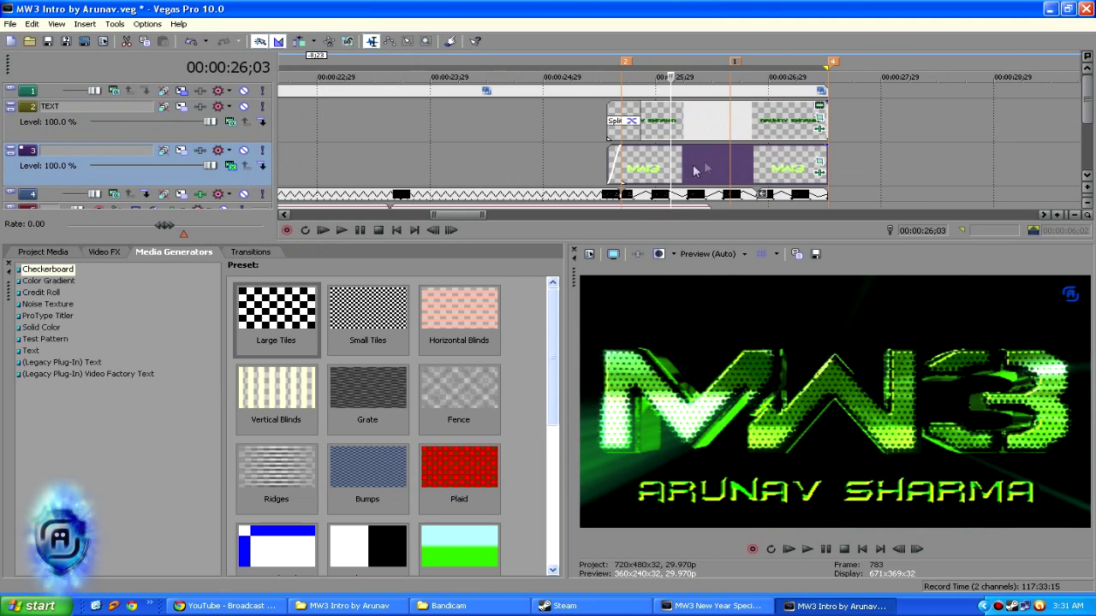
{"action": "scroll", "coordinate": [699, 178], "scroll_direction": "down", "scroll_amount": 3}
{"action": "scroll", "coordinate": [699, 178], "scroll_direction": "down", "scroll_amount": 3}
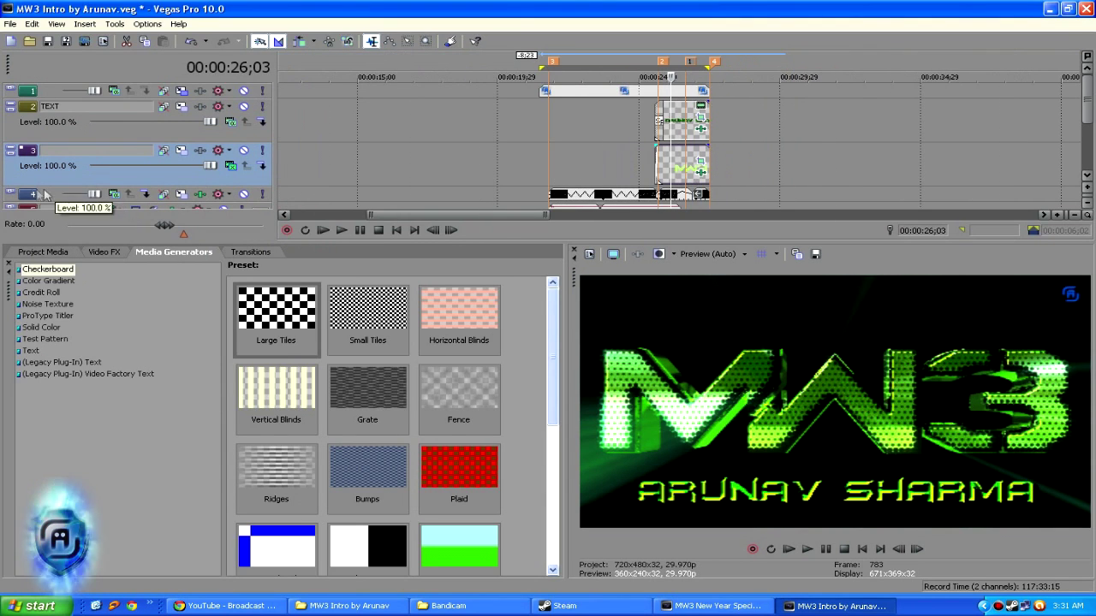
{"action": "left_click", "coordinate": [12, 192]}
{"action": "left_click", "coordinate": [667, 152]}
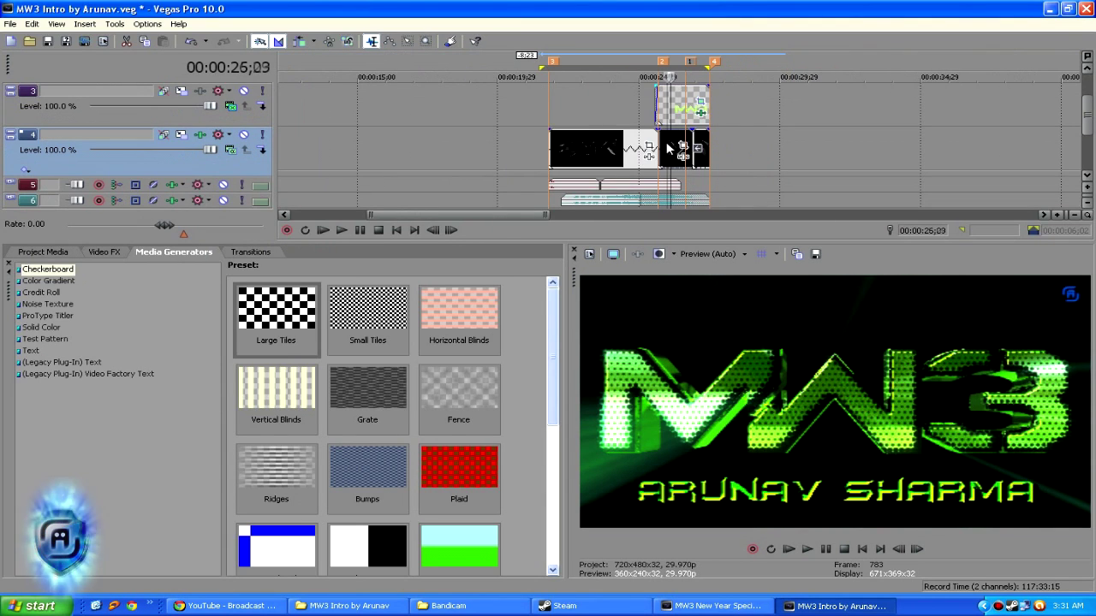
{"action": "scroll", "coordinate": [663, 152], "scroll_direction": "down", "scroll_amount": 1}
{"action": "scroll", "coordinate": [658, 153], "scroll_direction": "up", "scroll_amount": 3}
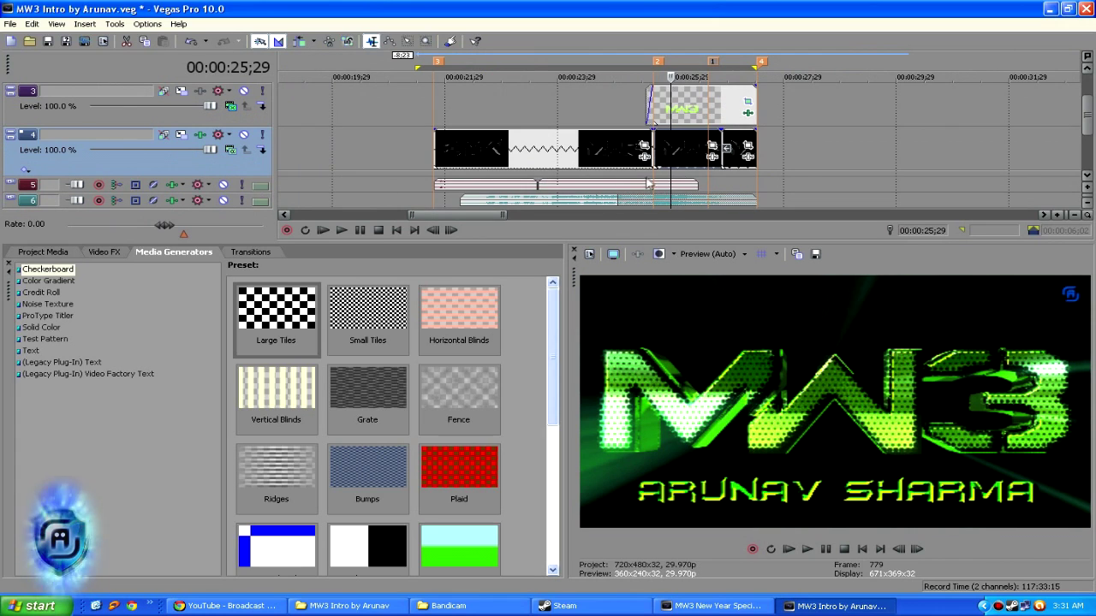
{"action": "double_click", "coordinate": [1088, 125]}
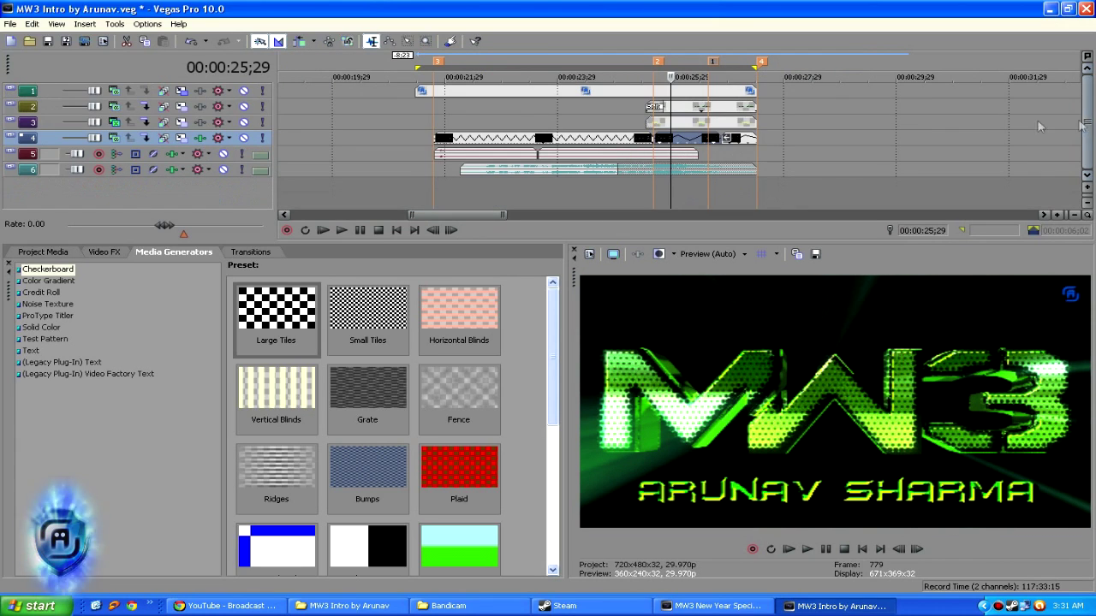
{"action": "double_click", "coordinate": [592, 96]}
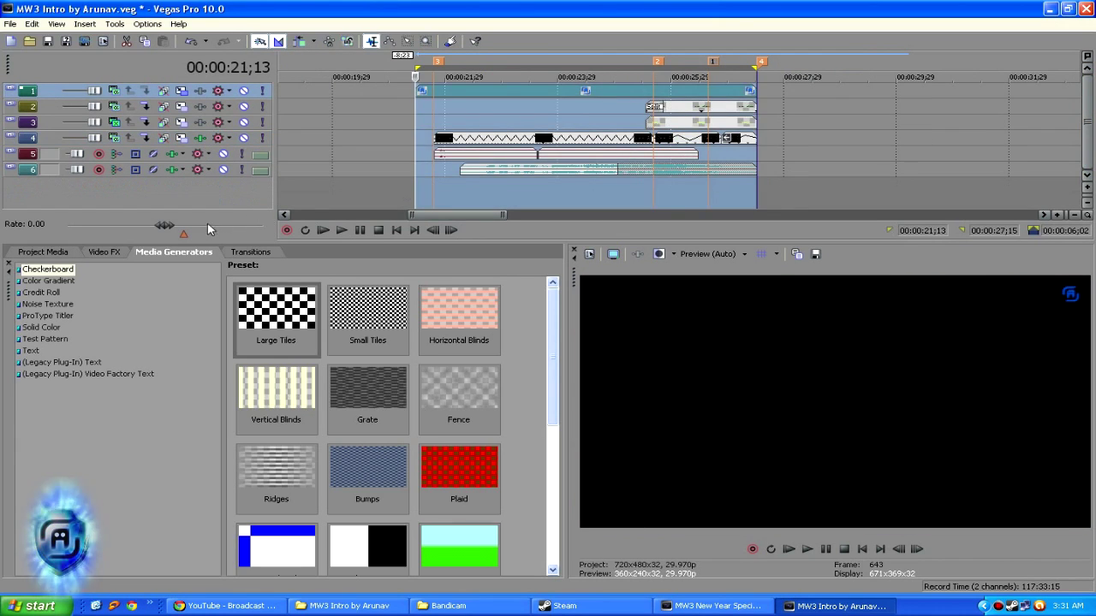
{"action": "left_click", "coordinate": [341, 230]}
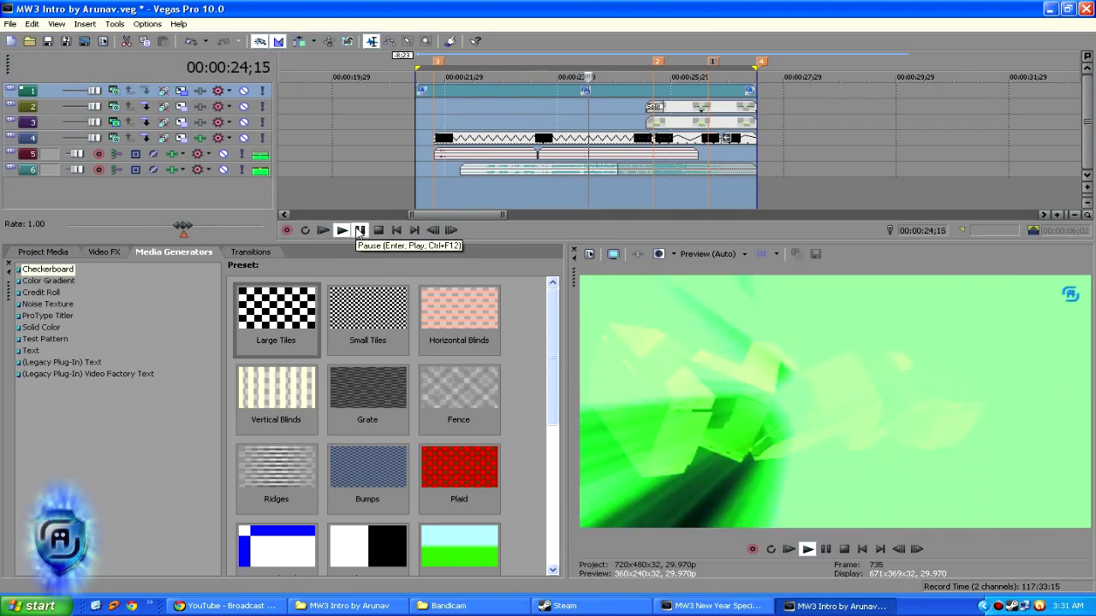
{"action": "left_click", "coordinate": [359, 230]}
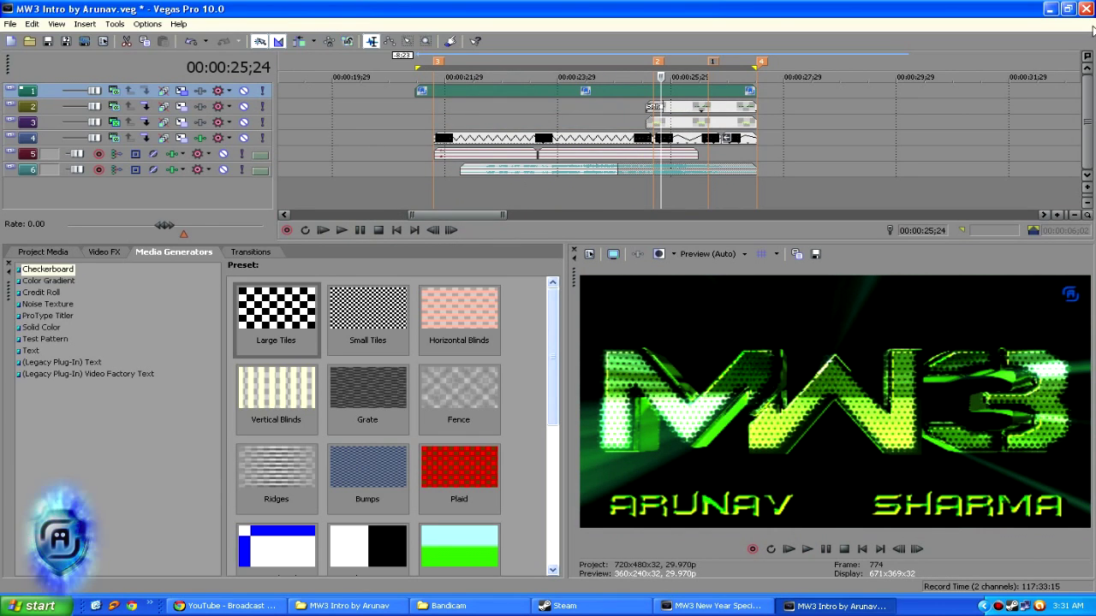
{"action": "left_click", "coordinate": [1051, 9]}
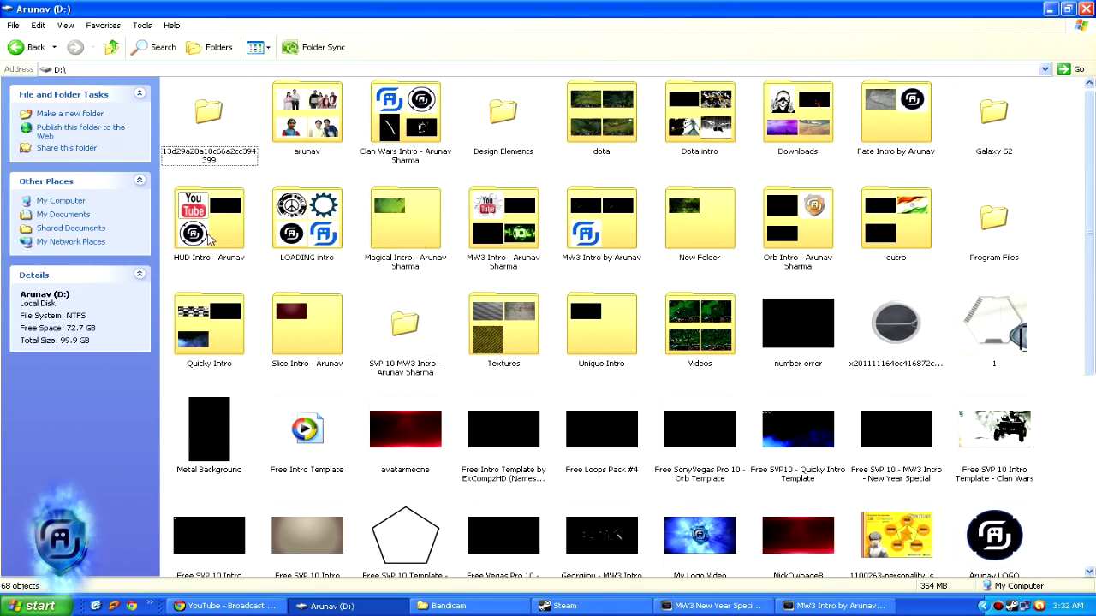
- Open the 'Hud Intro - Arunav' project from its HUD Intro - Arunav folder on D:
{"action": "double_click", "coordinate": [210, 224]}
{"action": "double_click", "coordinate": [504, 142]}
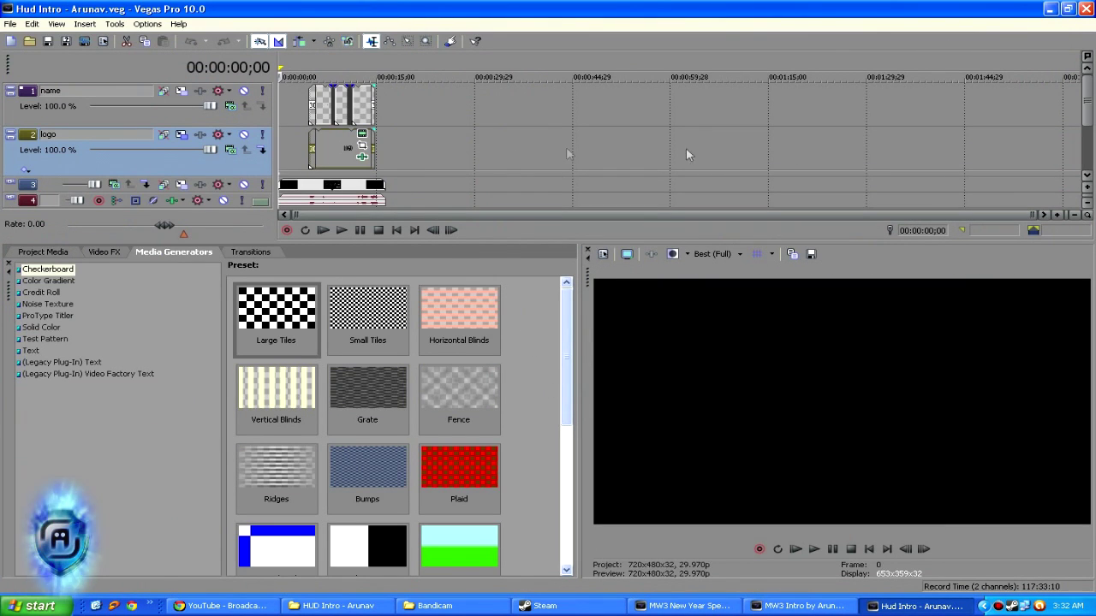
- Shrink all tracks and set the preview quality to Preview (Auto)
{"action": "double_click", "coordinate": [372, 166]}
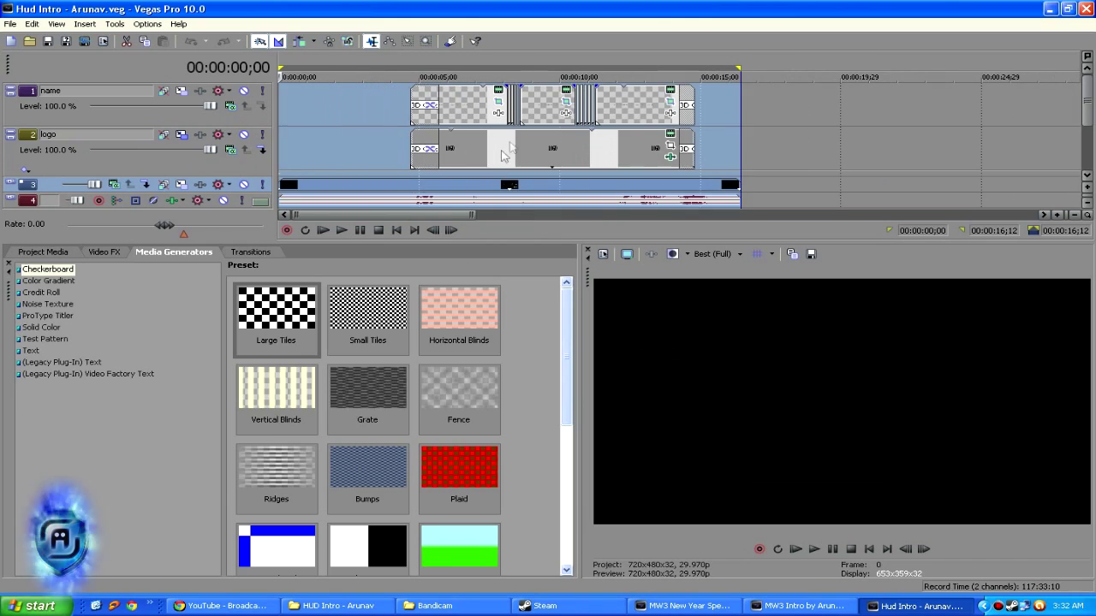
{"action": "left_click", "coordinate": [469, 154]}
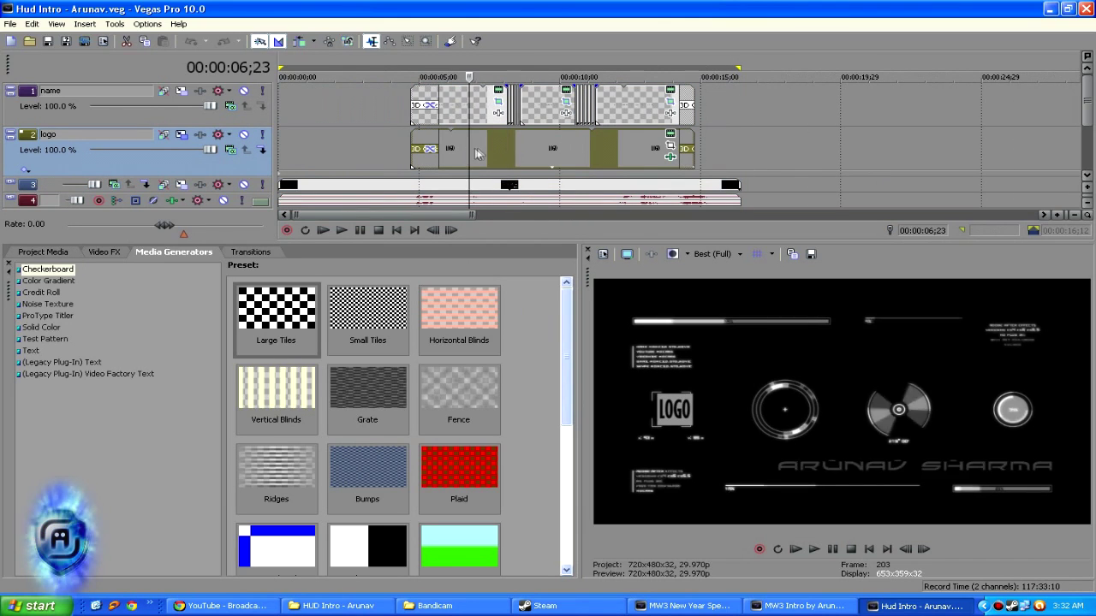
{"action": "left_click", "coordinate": [1090, 108]}
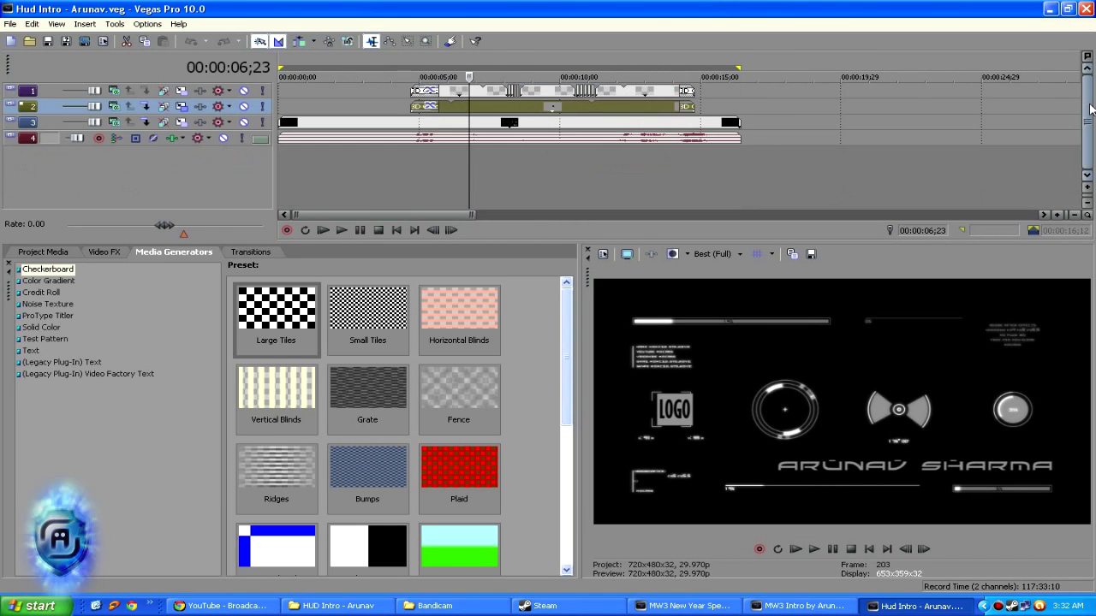
{"action": "double_click", "coordinate": [564, 128]}
{"action": "left_click", "coordinate": [707, 254]}
{"action": "mouse_move", "coordinate": [727, 283]}
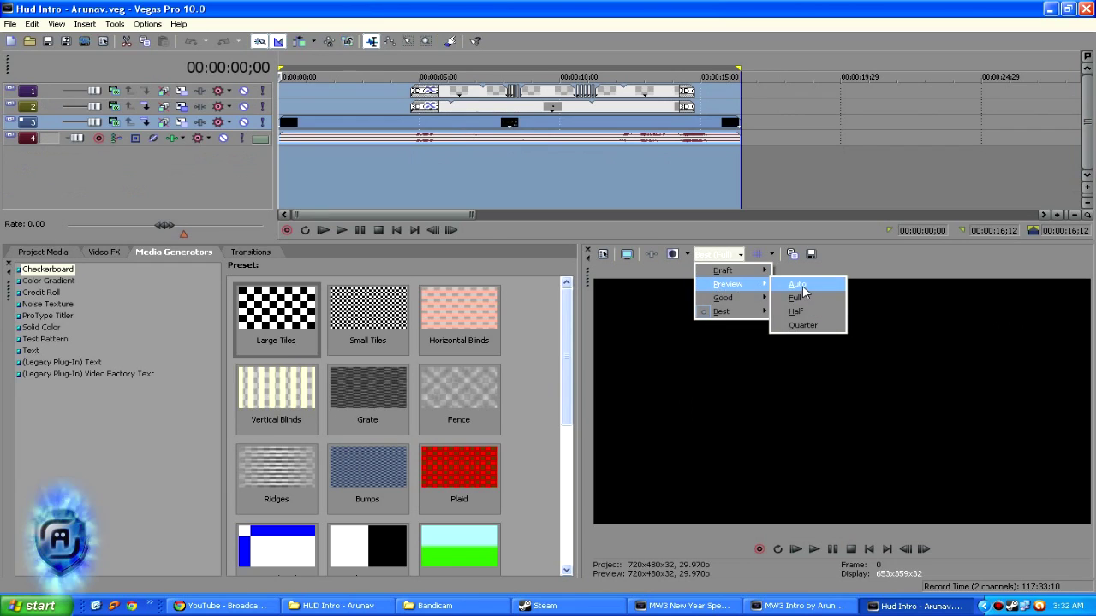
{"action": "left_click", "coordinate": [802, 286]}
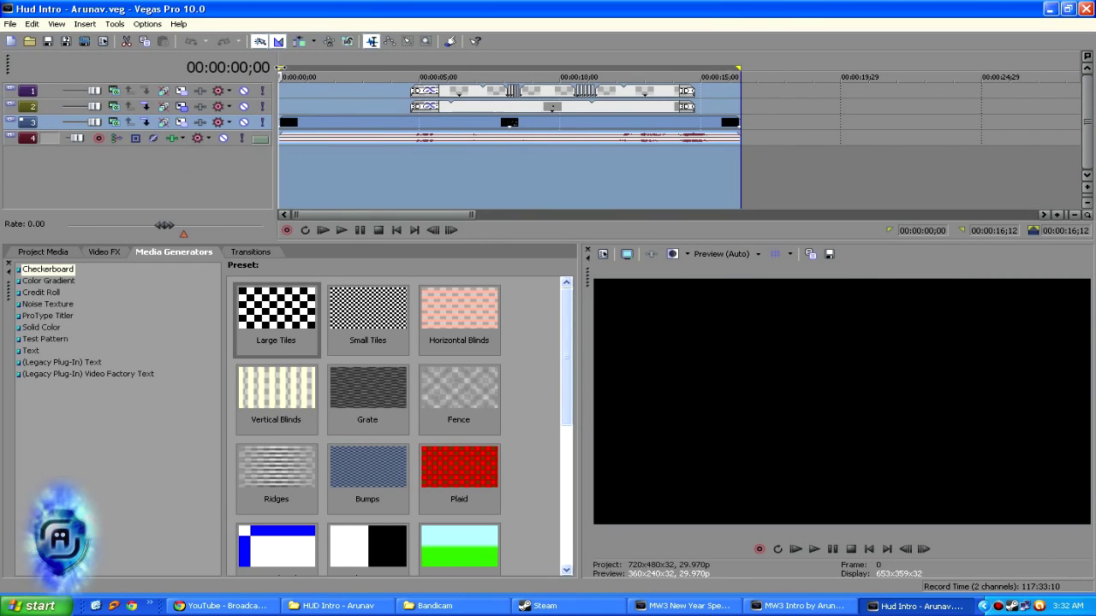
- Start the loop region at 4;03, play the HUD intro to 9;06, and expand the logo track
{"action": "left_click_drag", "start_coordinate": [279, 67], "coordinate": [395, 68]}
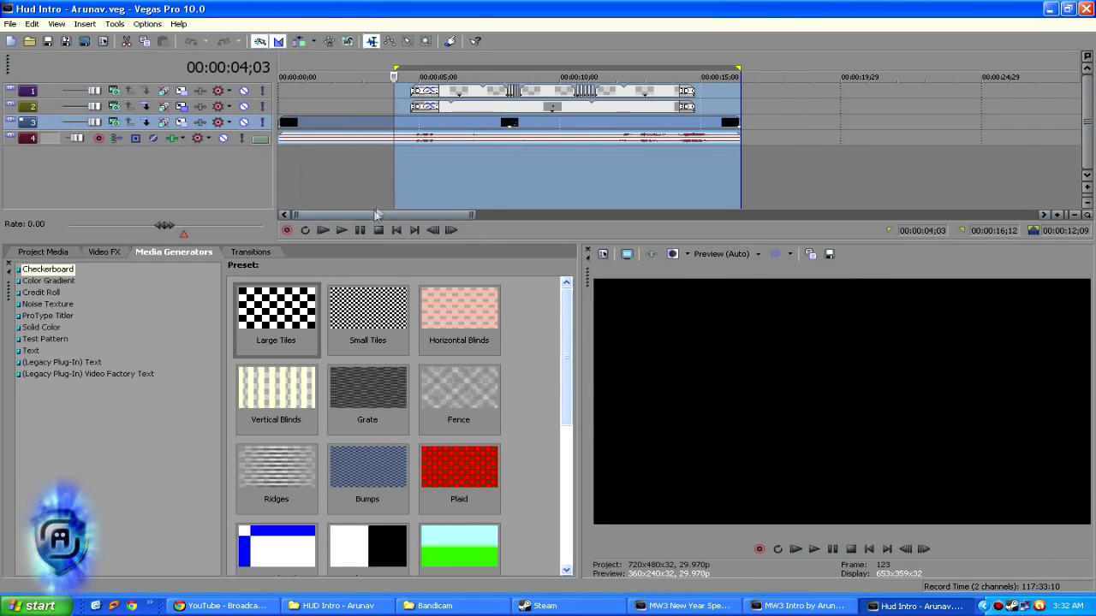
{"action": "left_click", "coordinate": [361, 231]}
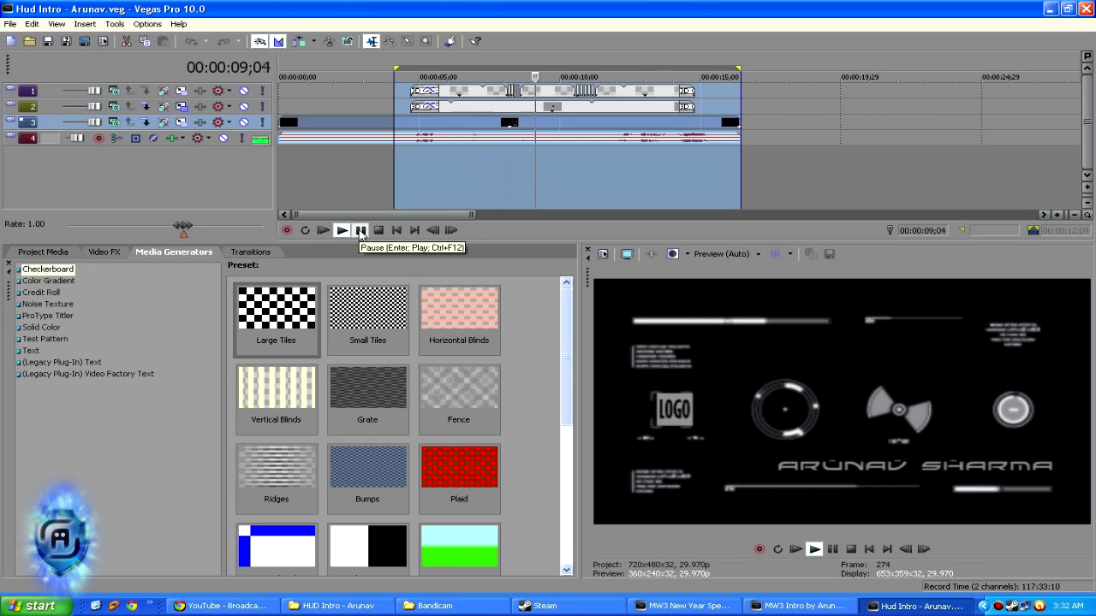
{"action": "left_click", "coordinate": [360, 231]}
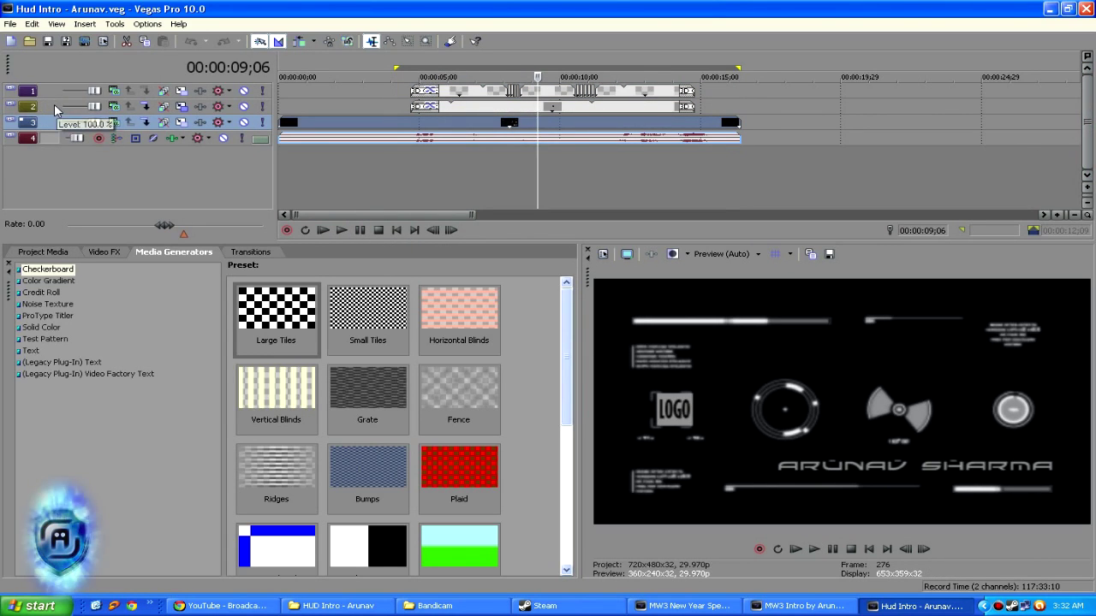
{"action": "left_click", "coordinate": [10, 106]}
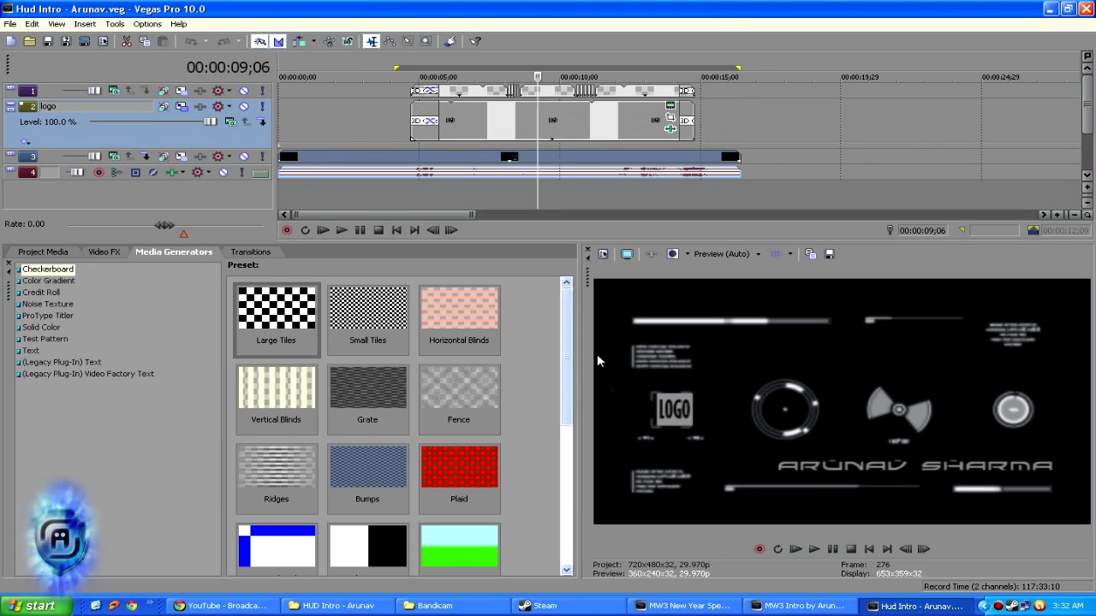
{"action": "left_click", "coordinate": [226, 124]}
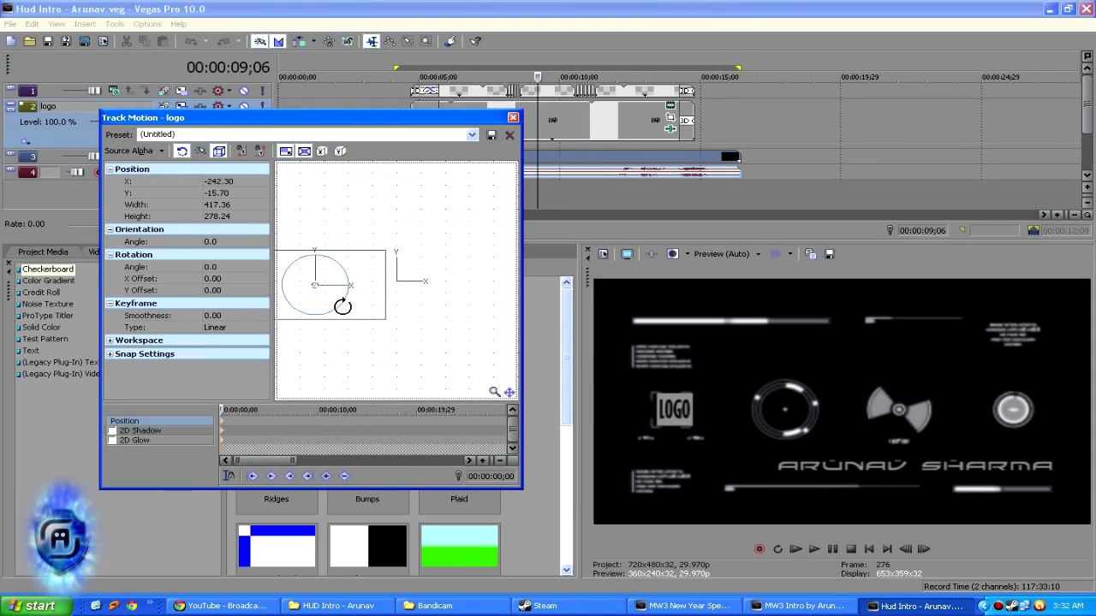
- Nudge the logo track frame left to X -246.83, then select the HUD event on track 3
{"action": "left_click_drag", "start_coordinate": [342, 306], "coordinate": [341, 307]}
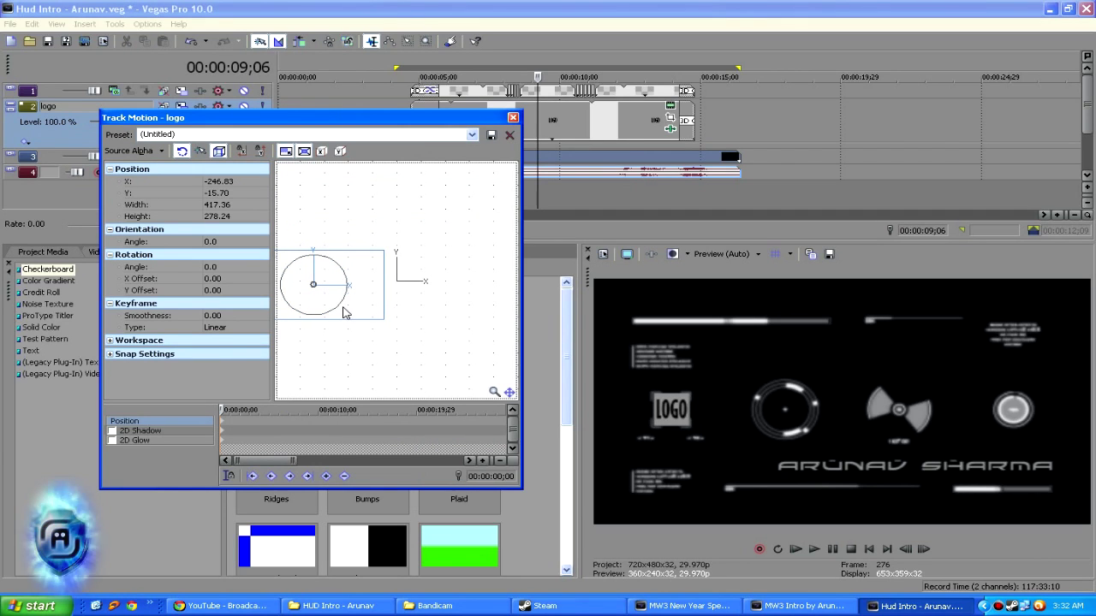
{"action": "left_click", "coordinate": [512, 117]}
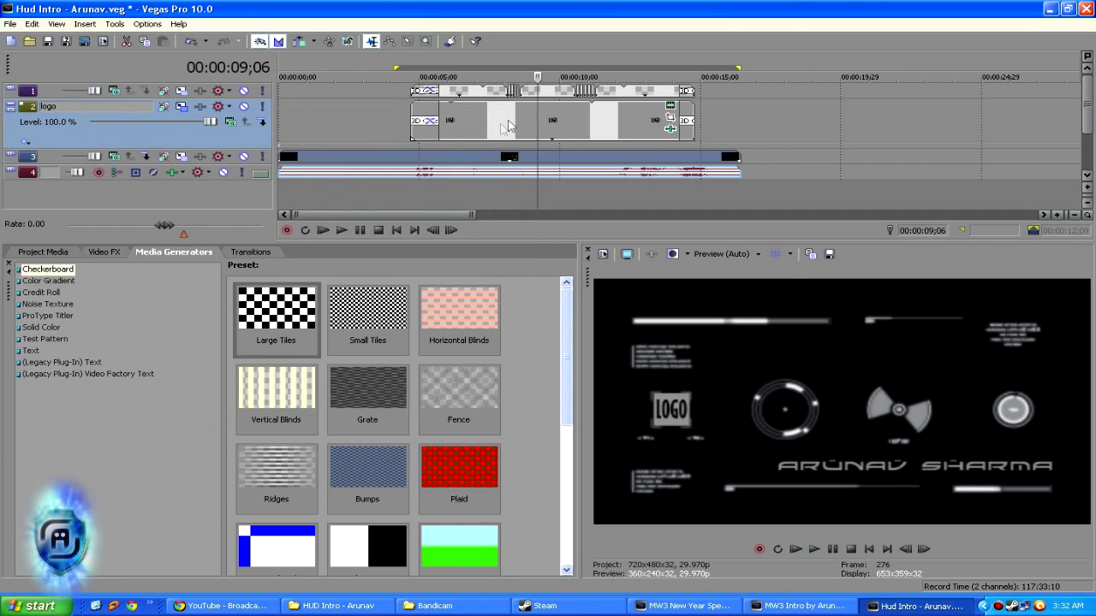
{"action": "left_click", "coordinate": [533, 123]}
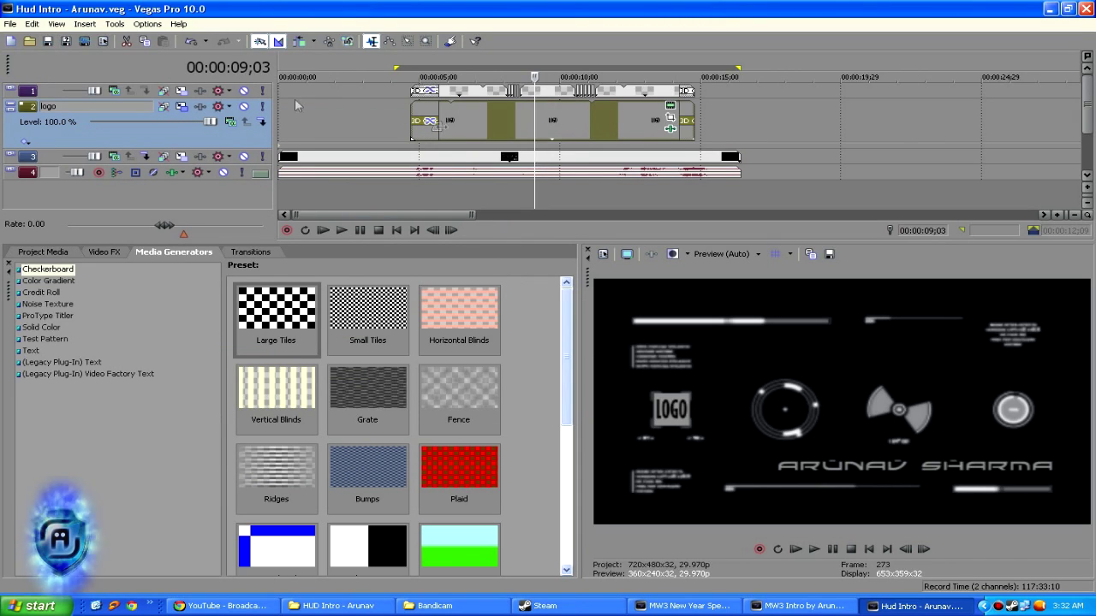
{"action": "left_click", "coordinate": [479, 129]}
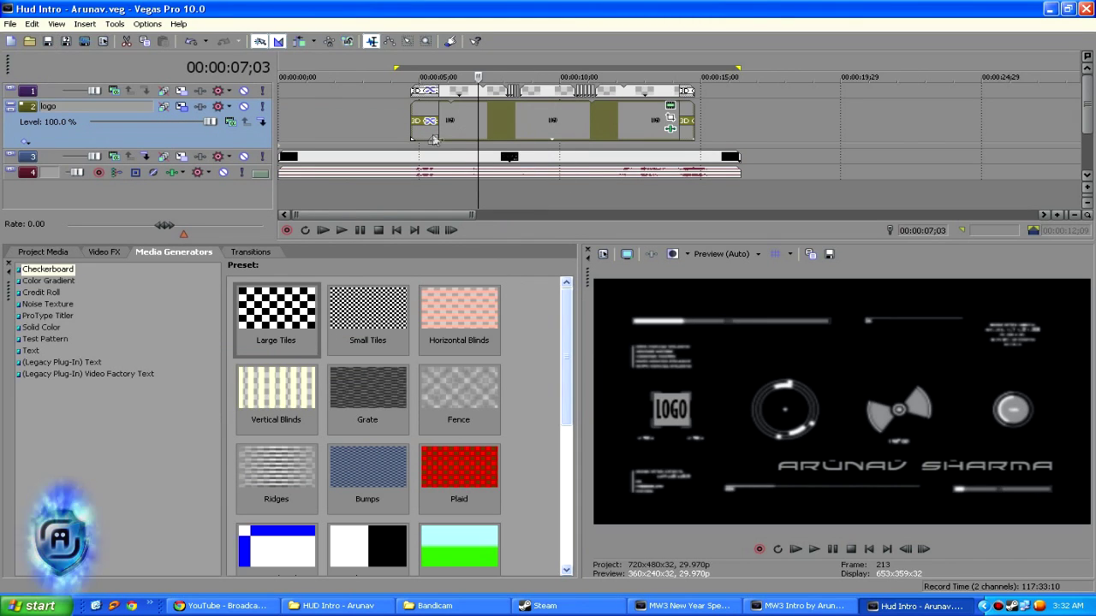
{"action": "left_click", "coordinate": [347, 157]}
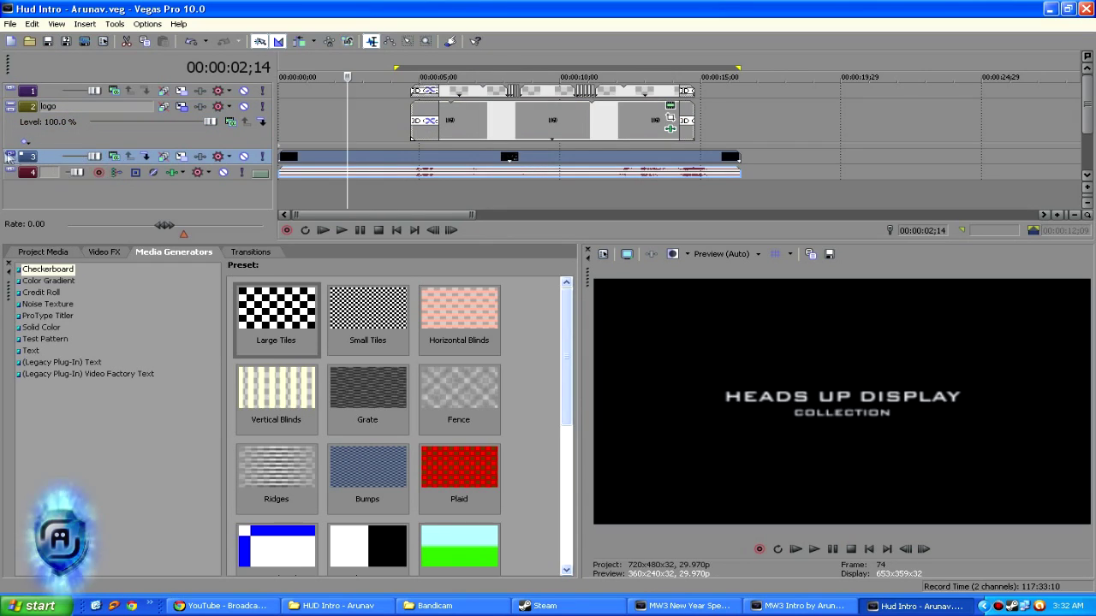
{"action": "left_click", "coordinate": [10, 157]}
{"action": "left_click", "coordinate": [529, 164]}
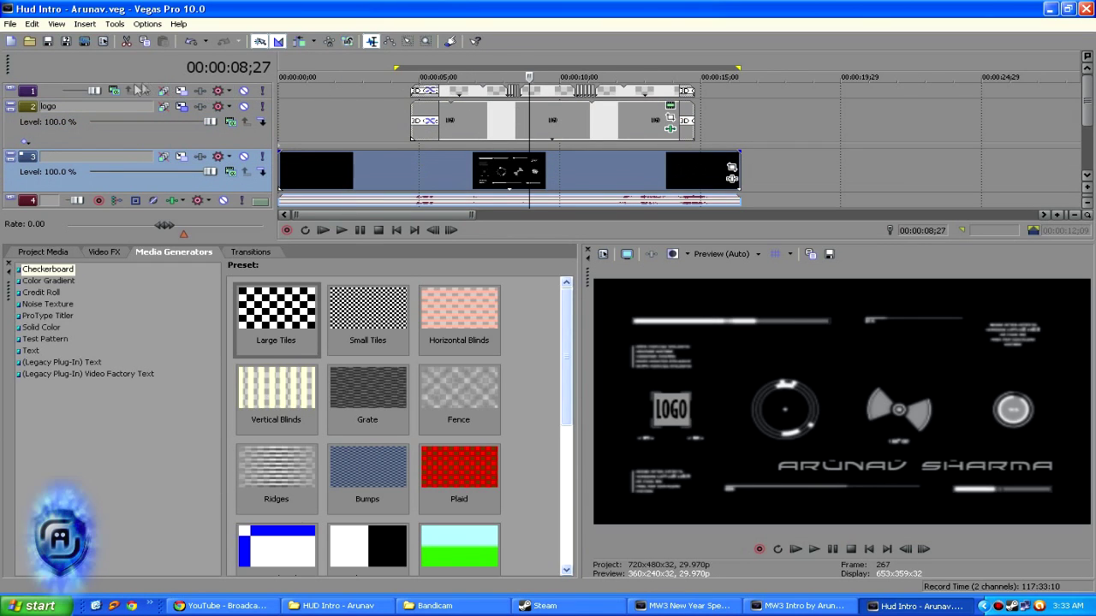
- Apply 100% Inversion to the HUD clip, compare it, then switch Invert off
{"action": "left_click", "coordinate": [526, 181]}
{"action": "left_click", "coordinate": [107, 254]}
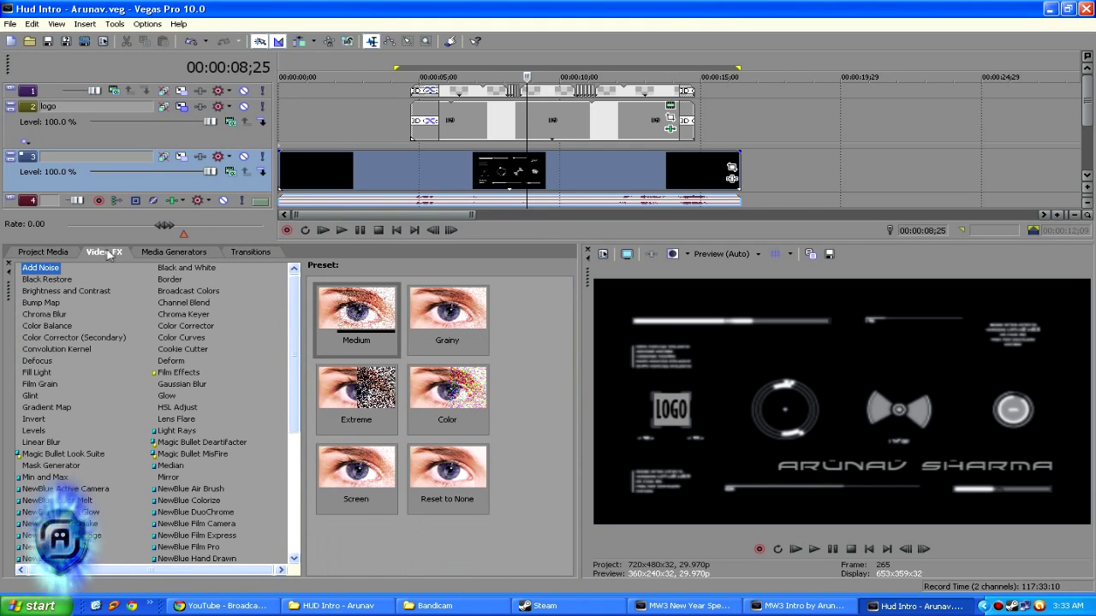
{"action": "left_click", "coordinate": [33, 419]}
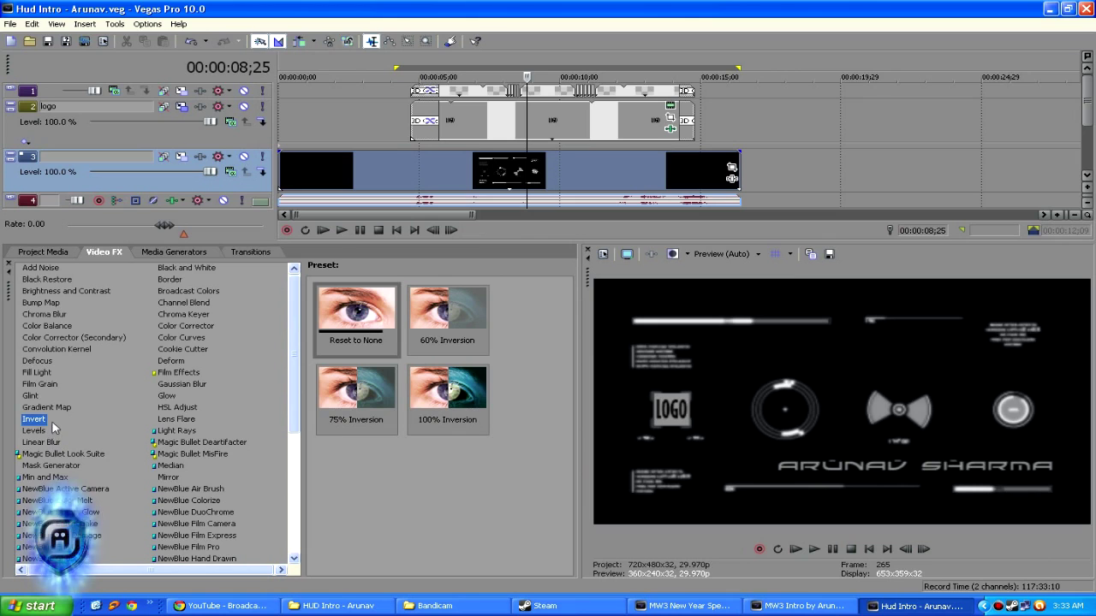
{"action": "mouse_move", "coordinate": [447, 395]}
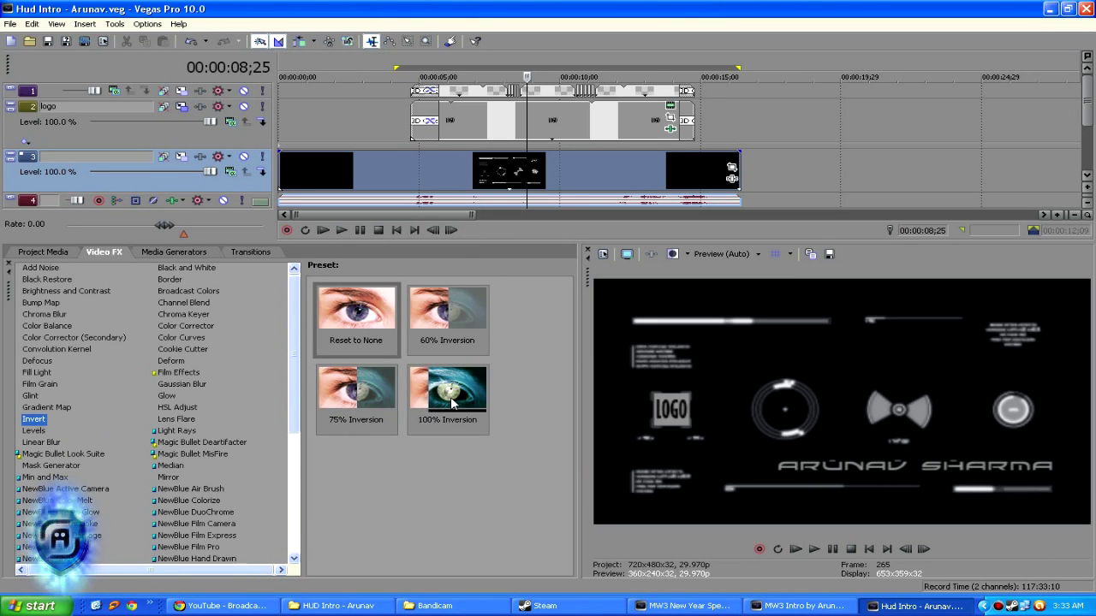
{"action": "left_click_drag", "start_coordinate": [453, 404], "coordinate": [473, 181]}
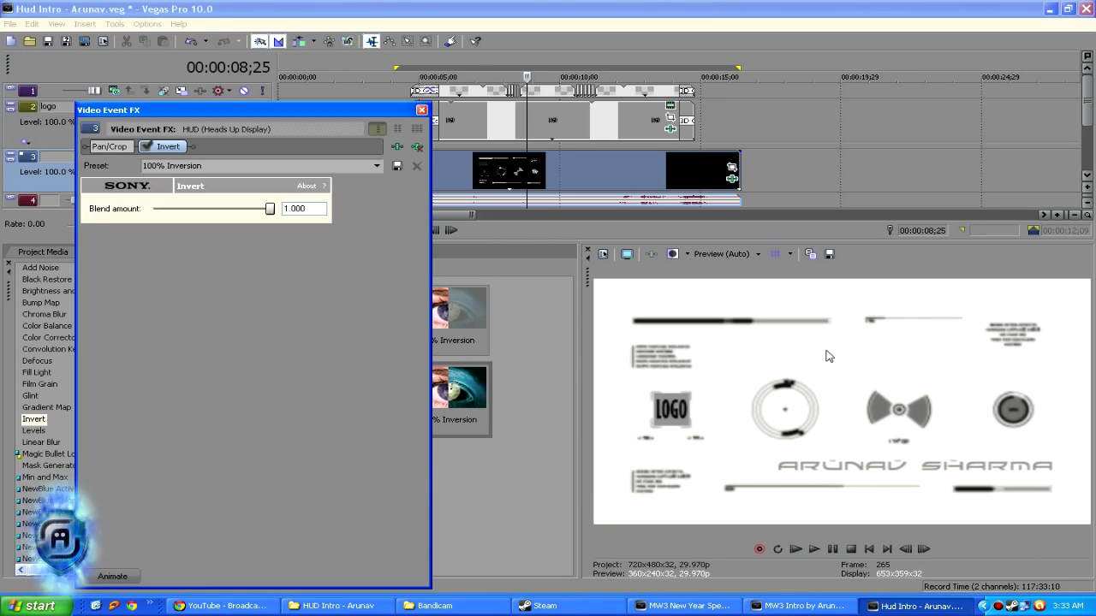
{"action": "left_click", "coordinate": [147, 147]}
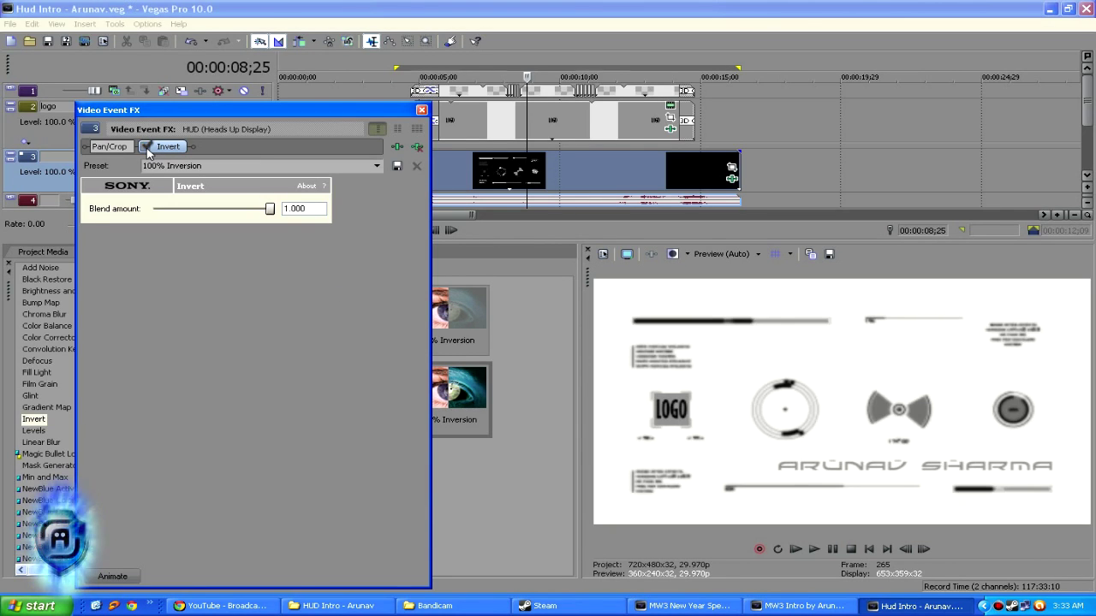
{"action": "left_click", "coordinate": [146, 147]}
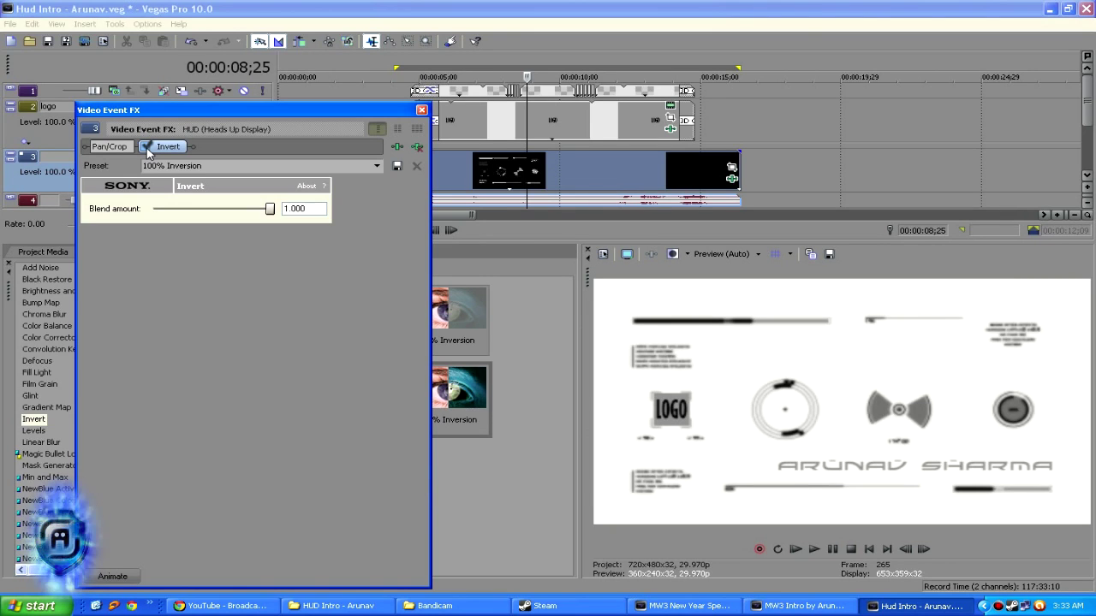
{"action": "left_click", "coordinate": [146, 147]}
{"action": "left_click_drag", "start_coordinate": [398, 116], "coordinate": [618, 84]}
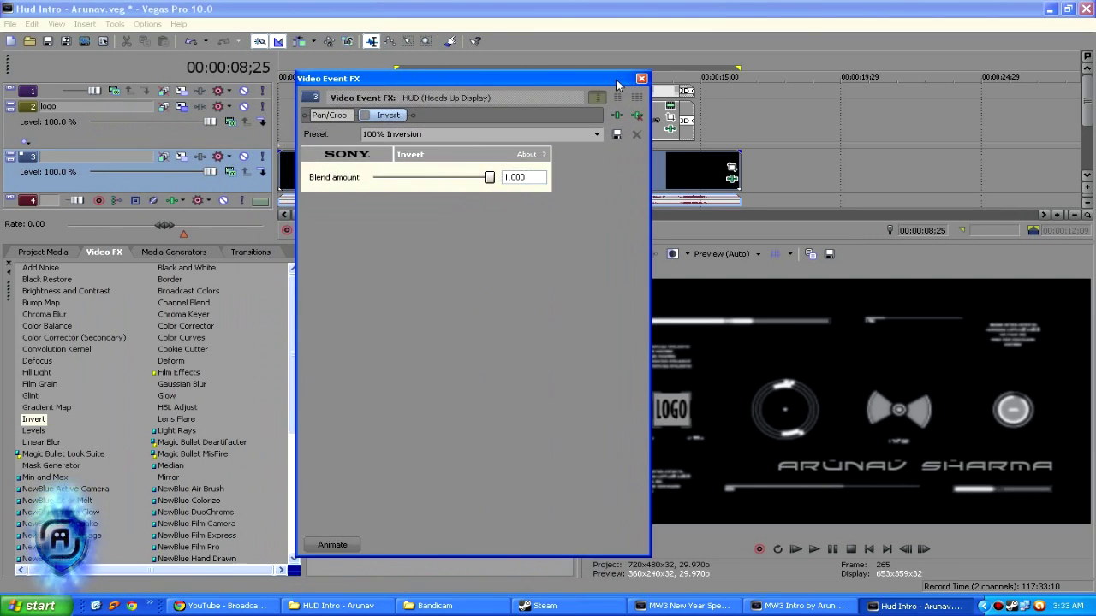
- Add the Gradient Map effect to the HUD clip
{"action": "left_click", "coordinate": [56, 351]}
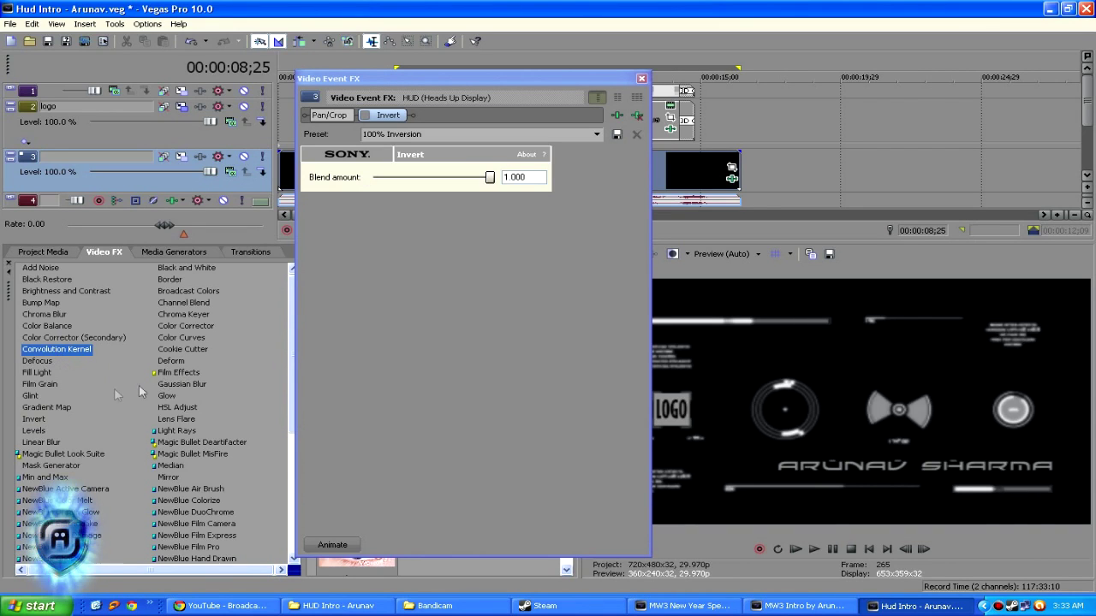
{"action": "left_click", "coordinate": [47, 408]}
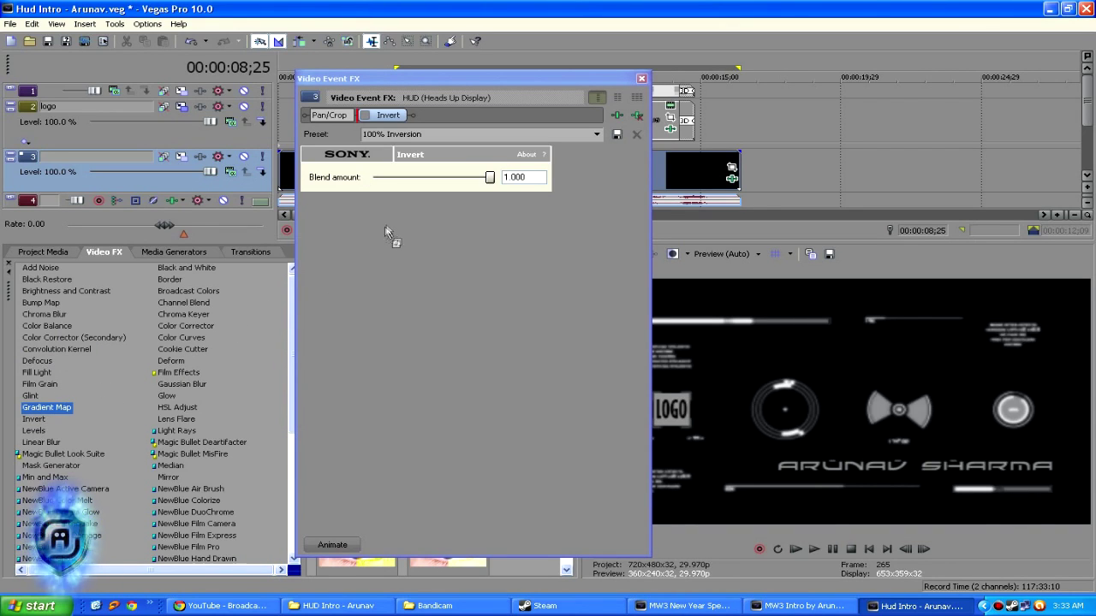
{"action": "left_click_drag", "start_coordinate": [385, 231], "coordinate": [391, 232]}
- Put Gradient Map in the FX chain with Invert on and cycle presets from Night Vision onward
{"action": "left_click_drag", "start_coordinate": [452, 84], "coordinate": [220, 119]}
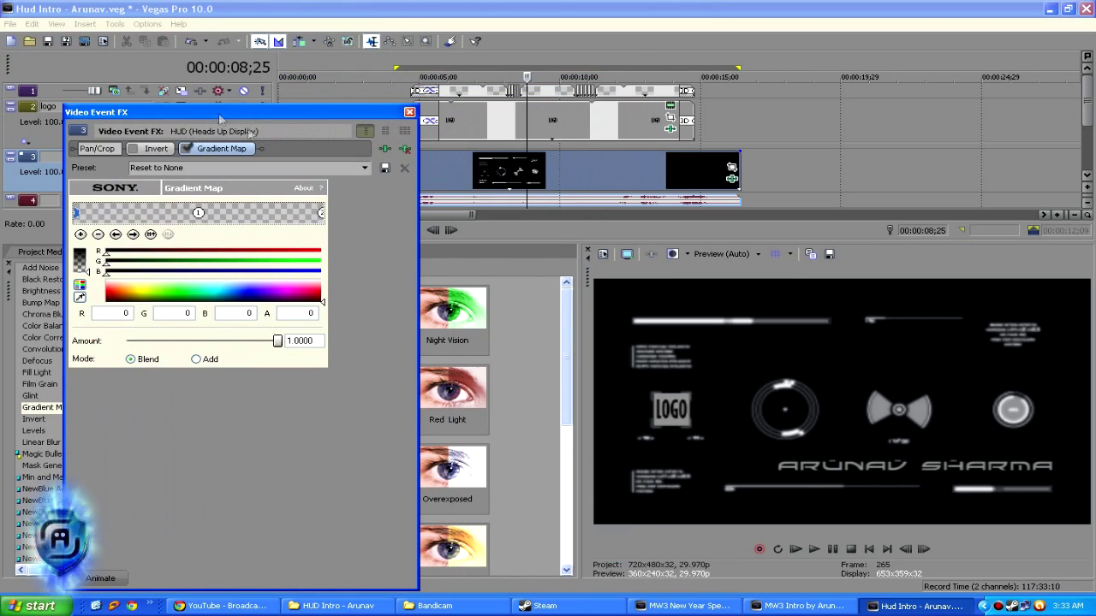
{"action": "left_click", "coordinate": [129, 151]}
{"action": "left_click", "coordinate": [133, 149]}
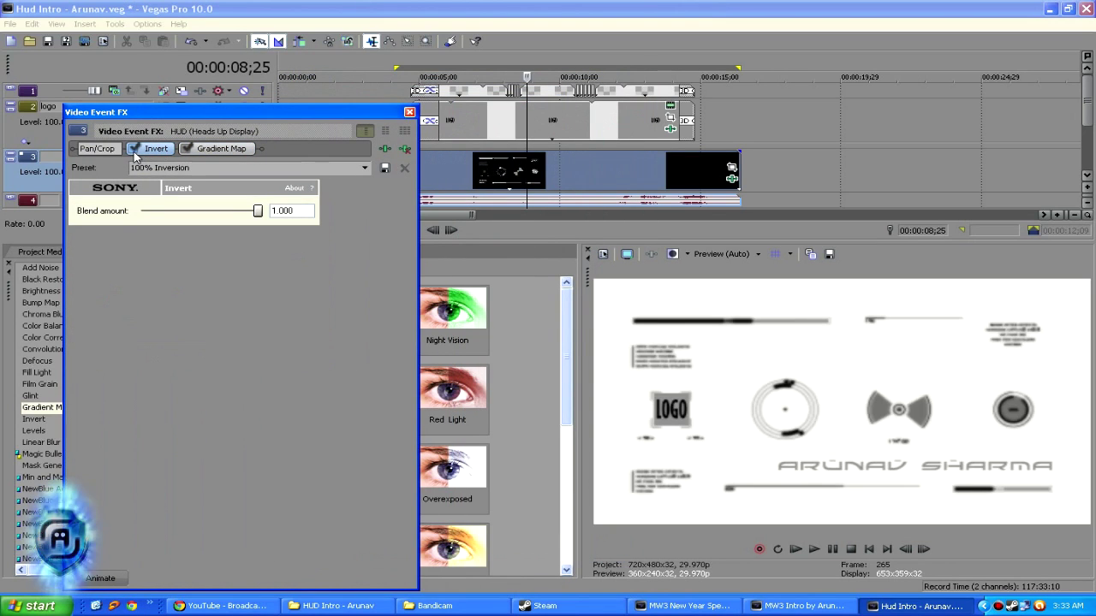
{"action": "left_click", "coordinate": [201, 150]}
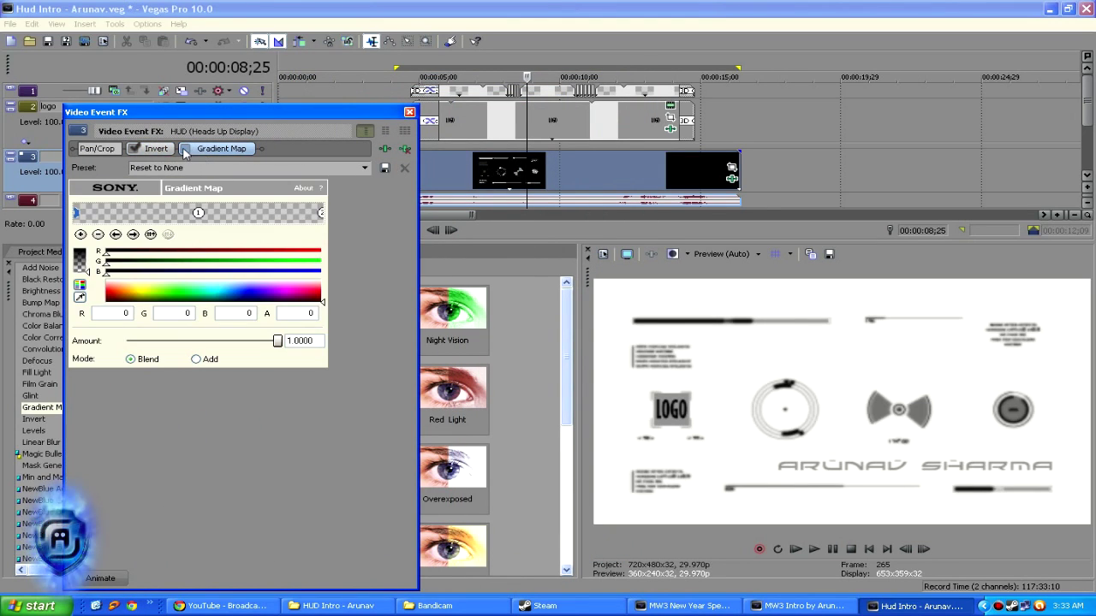
{"action": "left_click", "coordinate": [184, 149]}
{"action": "left_click", "coordinate": [360, 170]}
{"action": "left_click", "coordinate": [251, 178]}
{"action": "key", "text": "Down"}
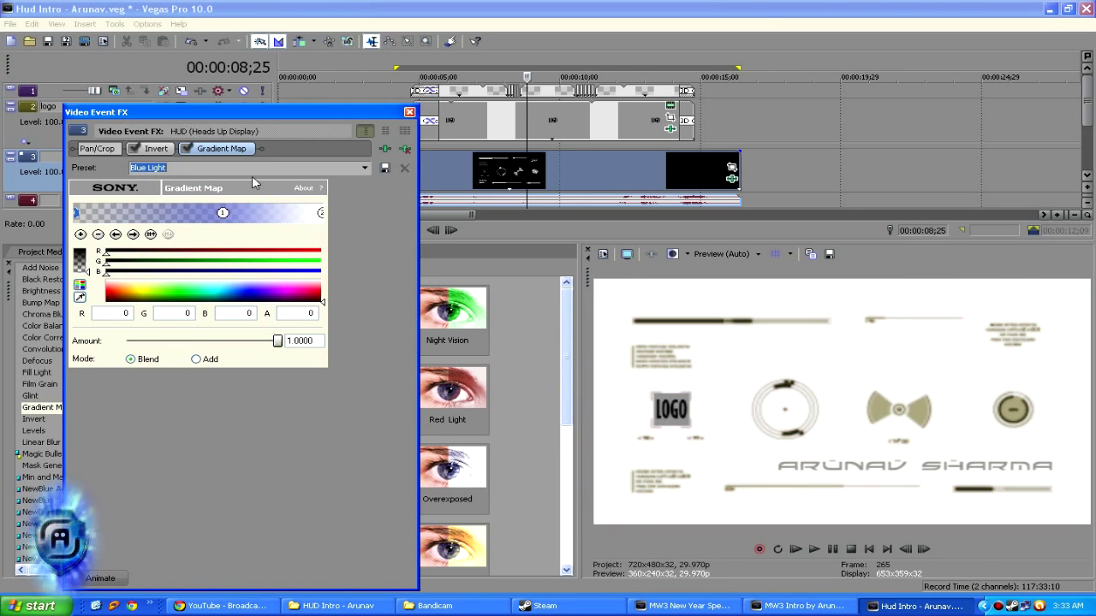
{"action": "key", "text": "Down"}
{"action": "key", "text": "Down"}
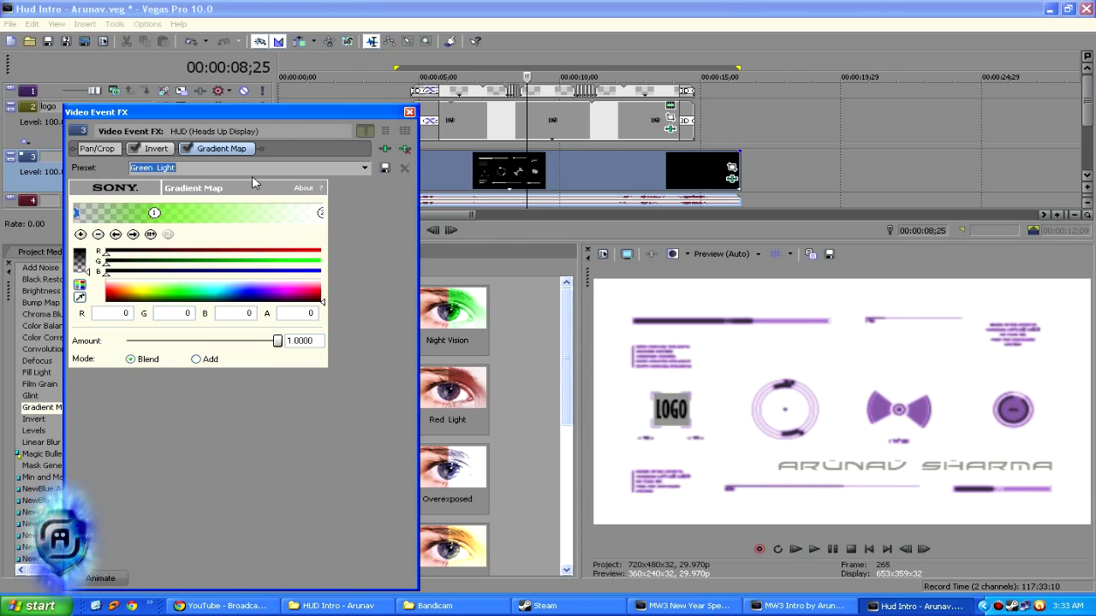
{"action": "key", "text": "Down"}
{"action": "key", "text": "Down"}
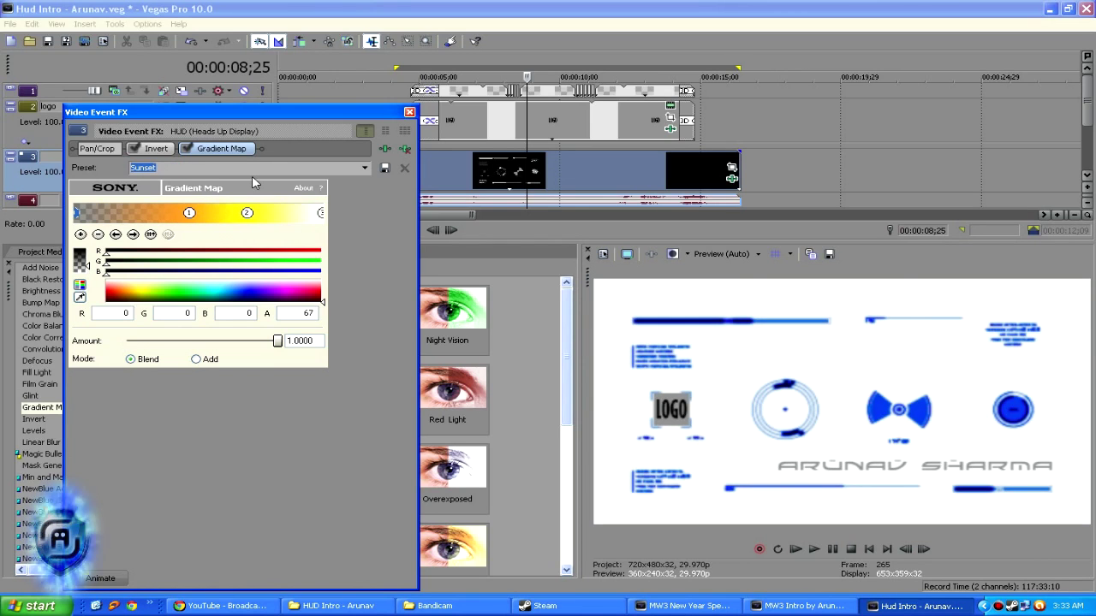
{"action": "key", "text": "Down"}
{"action": "key", "text": "Down"}
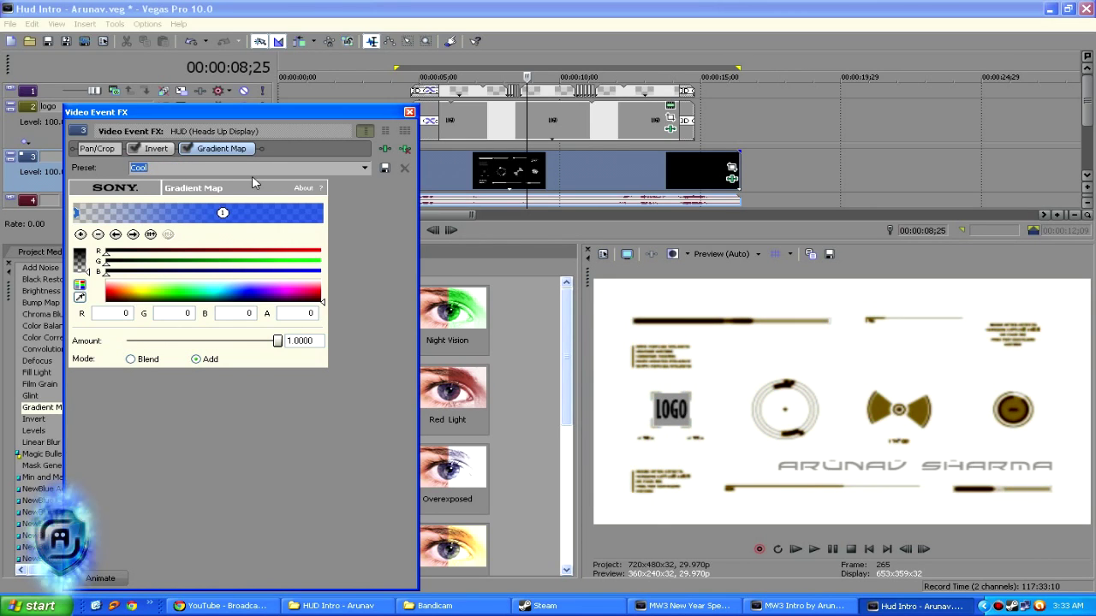
- Remove Gradient Map, switch Invert off, and close the HUD clip's Video Event FX
{"action": "left_click", "coordinate": [133, 149]}
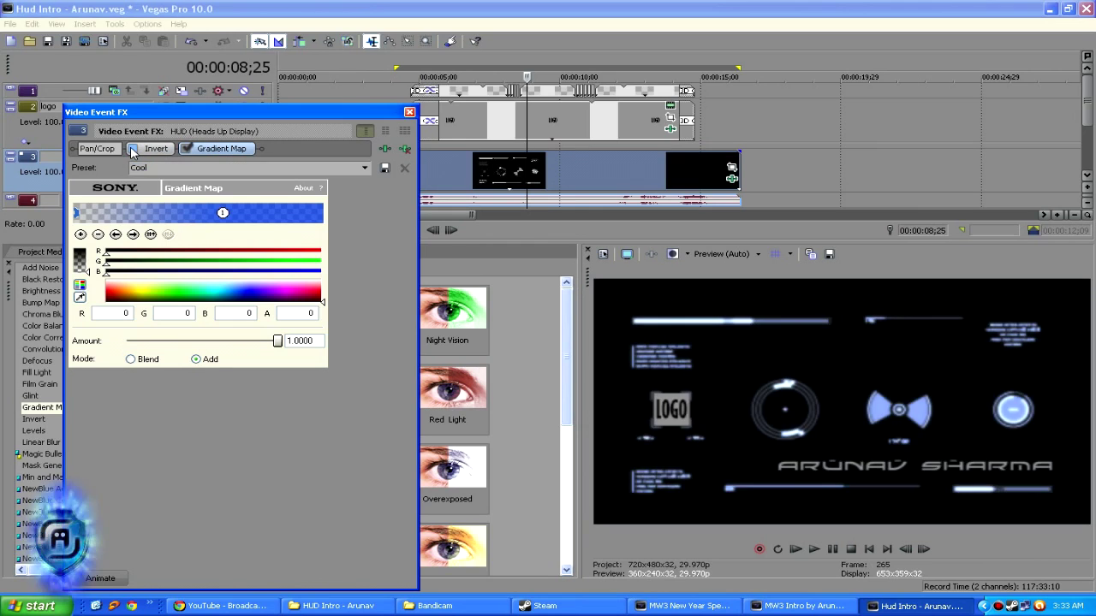
{"action": "left_click", "coordinate": [133, 149]}
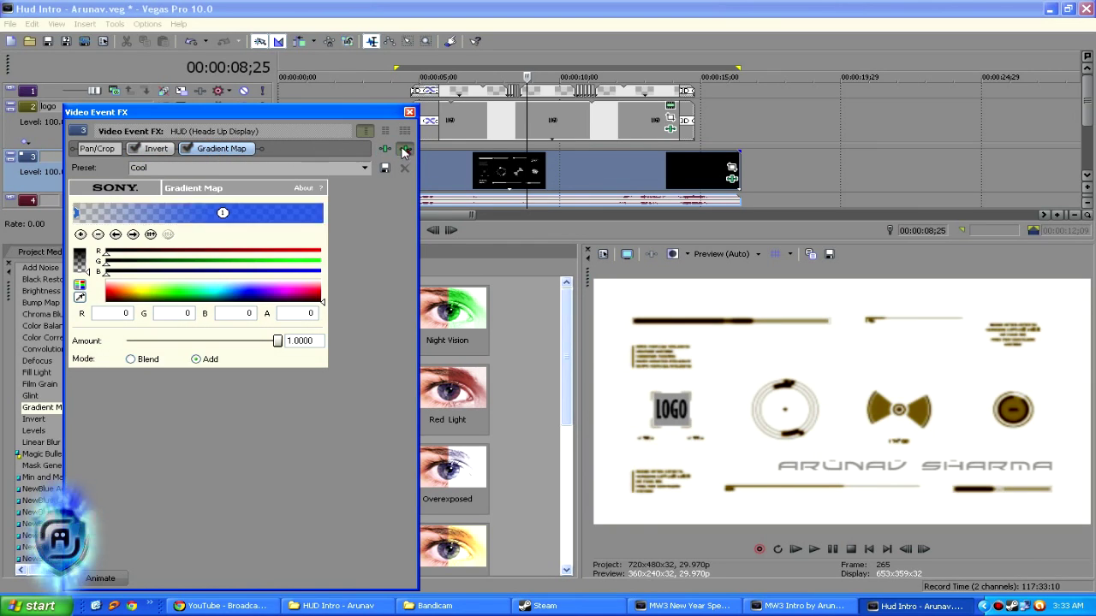
{"action": "left_click", "coordinate": [405, 148]}
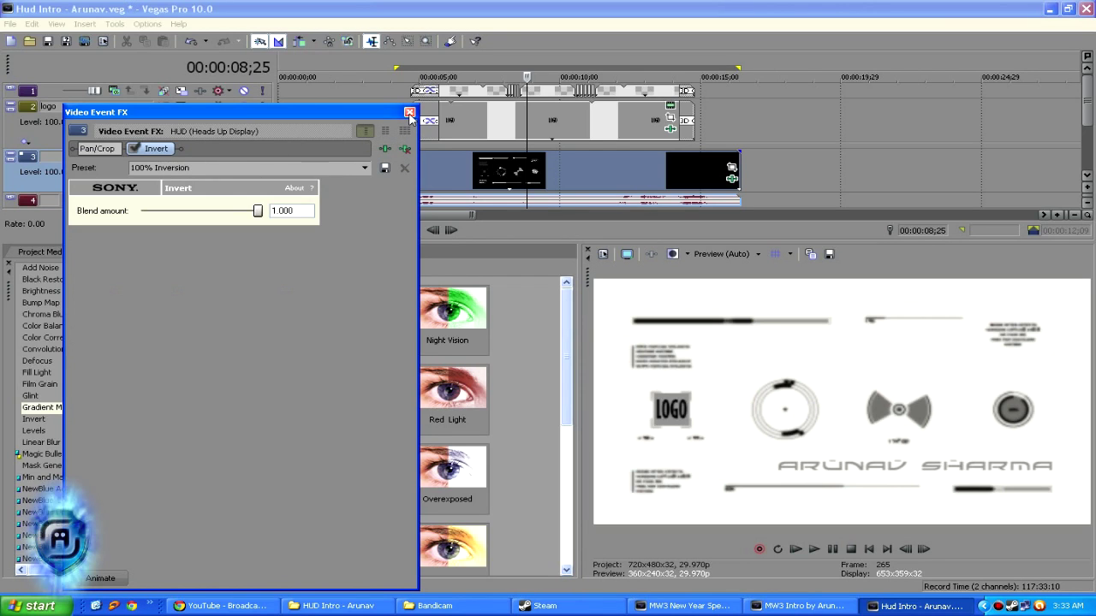
{"action": "left_click", "coordinate": [133, 149]}
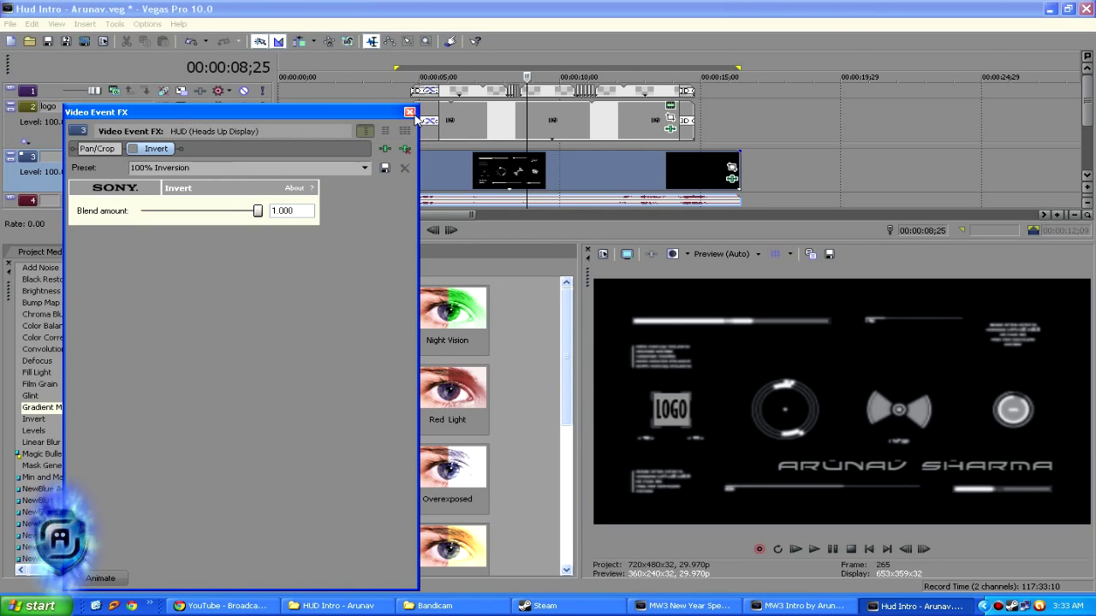
{"action": "left_click", "coordinate": [409, 112]}
{"action": "left_click", "coordinate": [10, 106]}
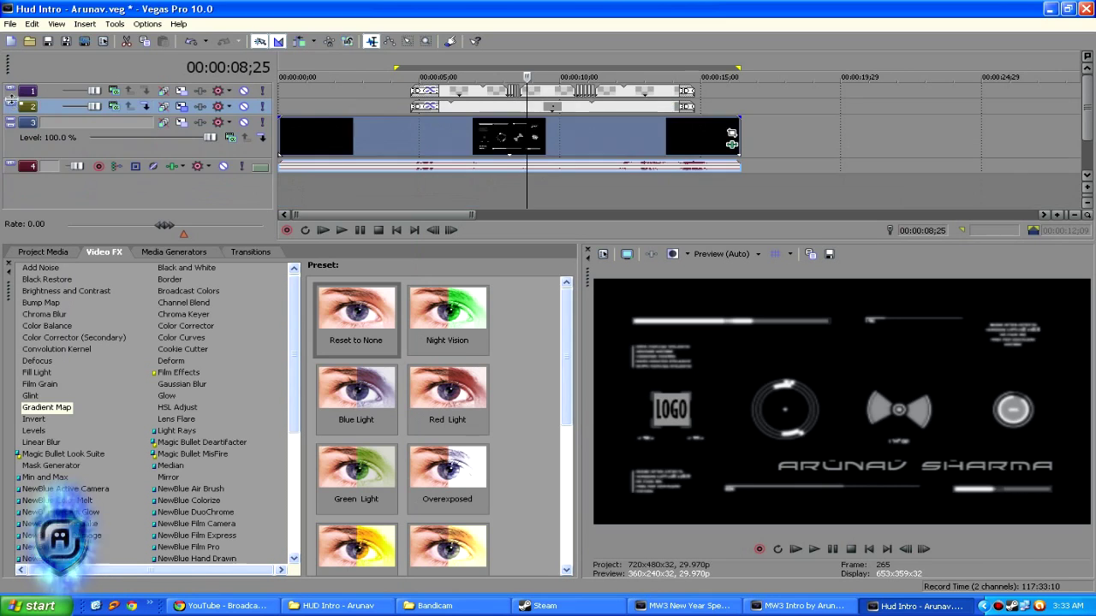
{"action": "left_click", "coordinate": [10, 90]}
{"action": "left_click", "coordinate": [473, 113]}
{"action": "scroll", "coordinate": [471, 107], "scroll_direction": "up", "scroll_amount": 1}
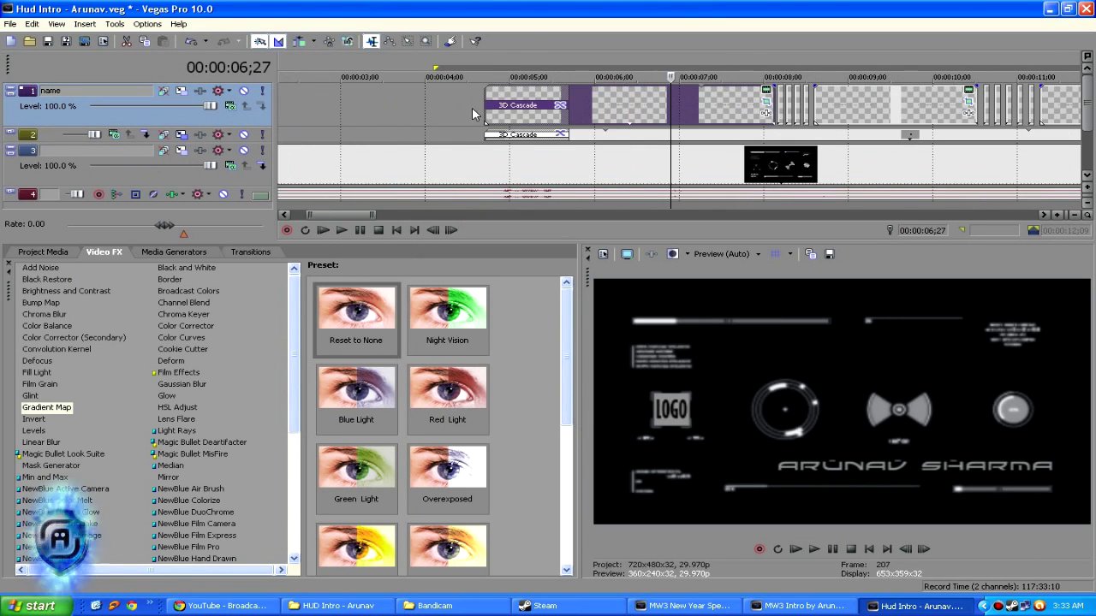
{"action": "scroll", "coordinate": [471, 107], "scroll_direction": "up", "scroll_amount": 1}
{"action": "left_click", "coordinate": [728, 92]}
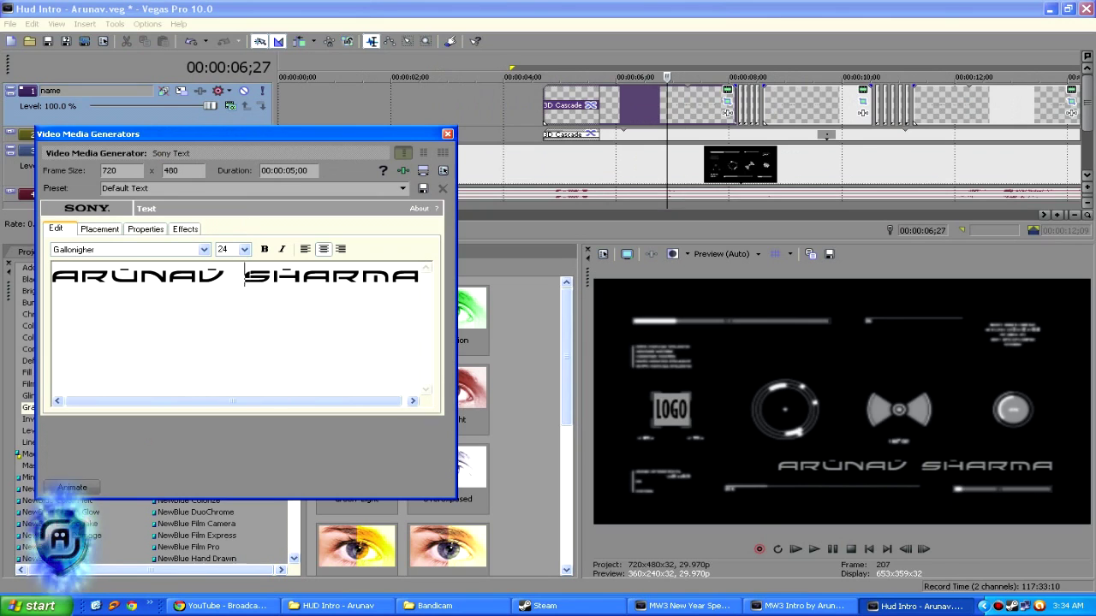
{"action": "triple_click", "coordinate": [245, 276]}
{"action": "type", "text": "UR NAME"}
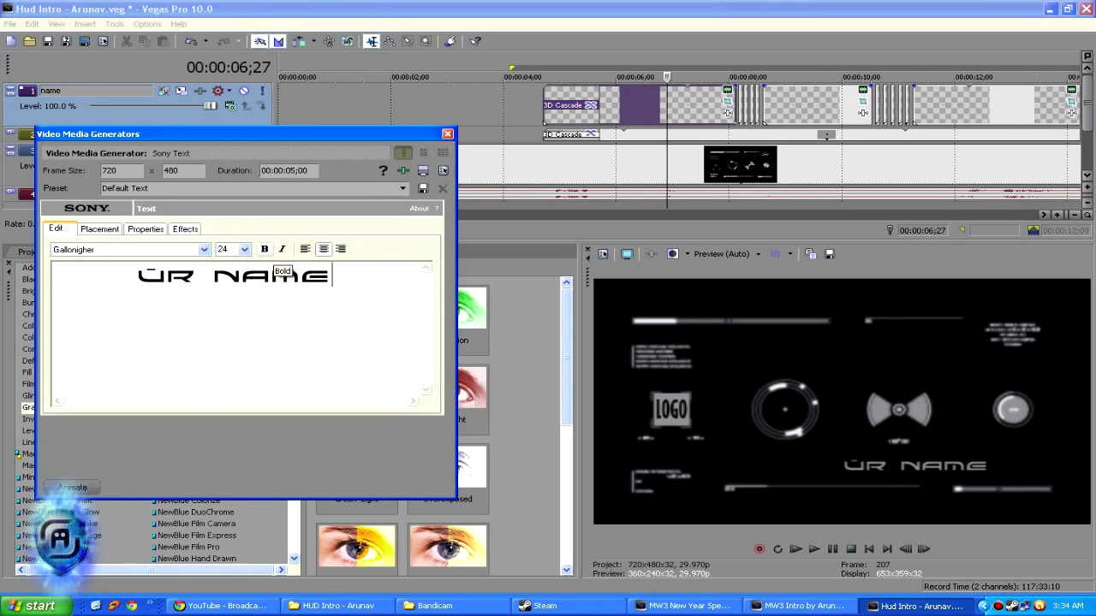
{"action": "key", "text": "BackSpace"}
{"action": "key", "text": "BackSpace"}
{"action": "key", "text": "BackSpace"}
{"action": "key", "text": "BackSpace"}
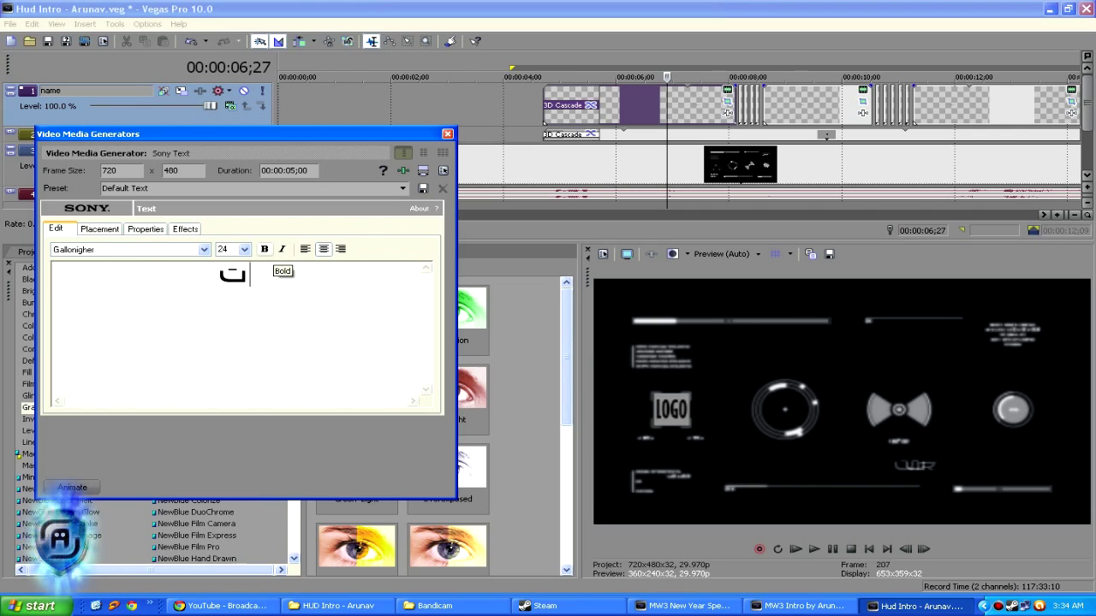
{"action": "key", "text": "BackSpace"}
{"action": "type", "text": "UR TEXT"}
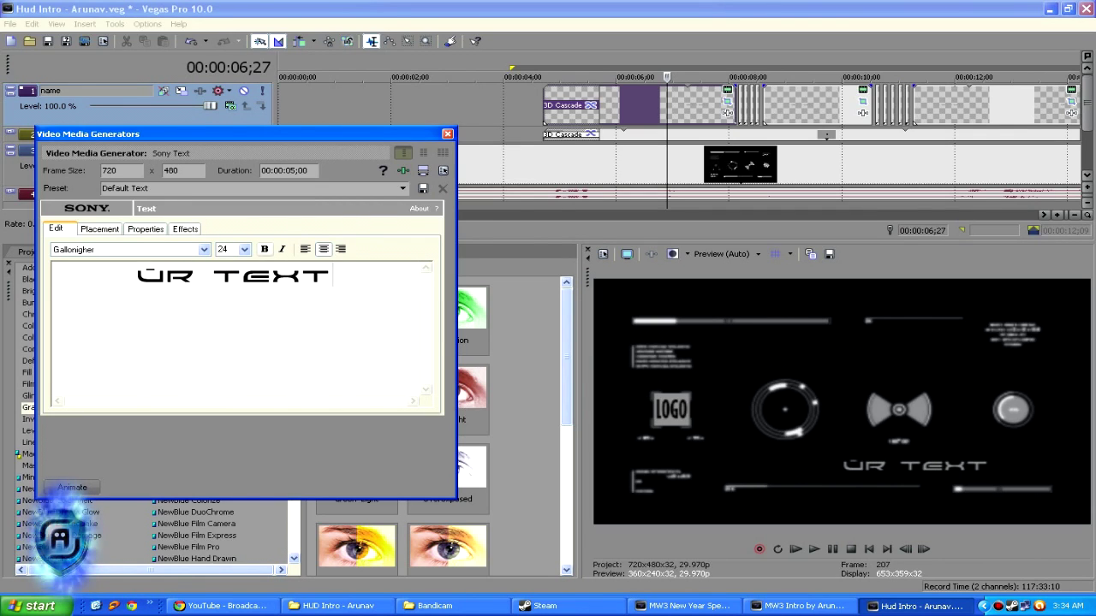
{"action": "key", "text": "BackSpace"}
{"action": "key", "text": "BackSpace"}
{"action": "key", "text": "BackSpace"}
{"action": "key", "text": "BackSpace"}
{"action": "key", "text": "BackSpace"}
{"action": "key", "text": "BackSpace"}
{"action": "key", "text": "BackSpace"}
{"action": "type", "text": "A"}
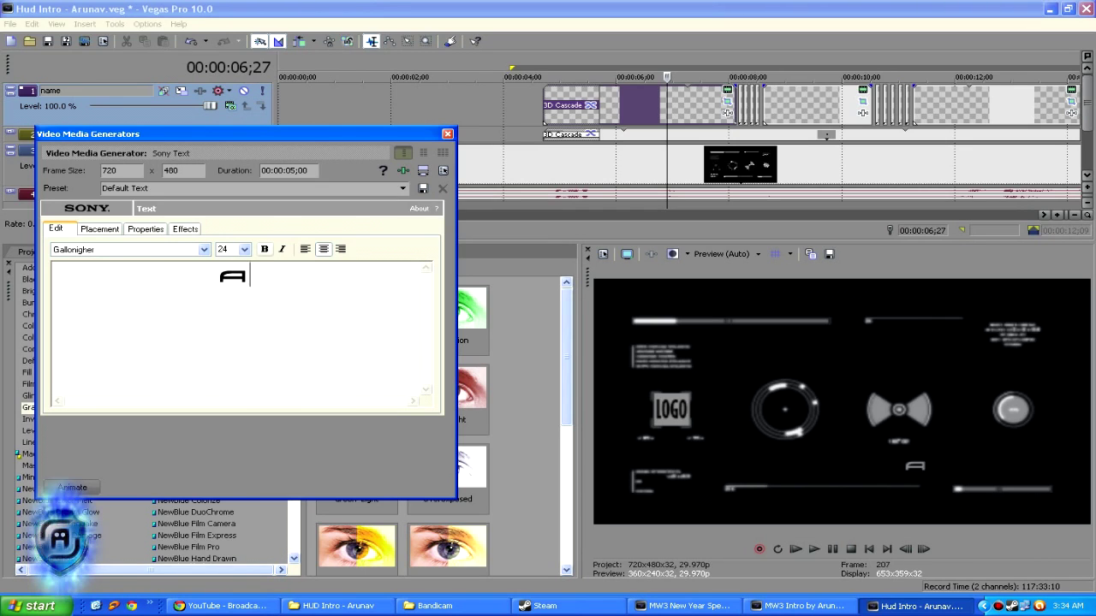
{"action": "type", "text": "RUNSV"}
{"action": "key", "text": "BackSpace"}
{"action": "key", "text": "BackSpace"}
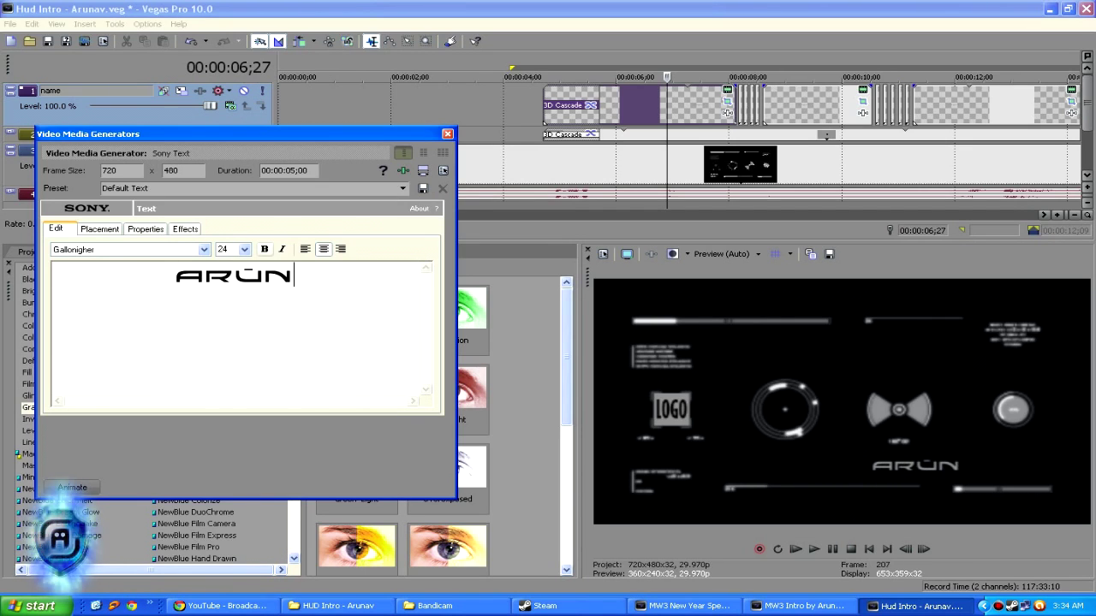
{"action": "type", "text": "AV SHARMA"}
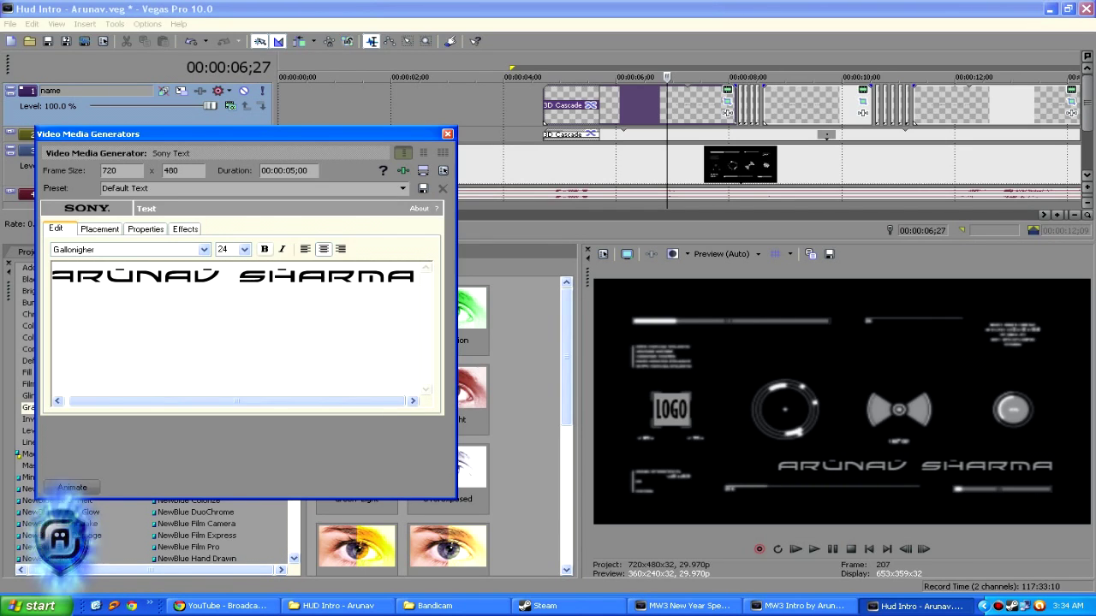
{"action": "left_click", "coordinate": [448, 135]}
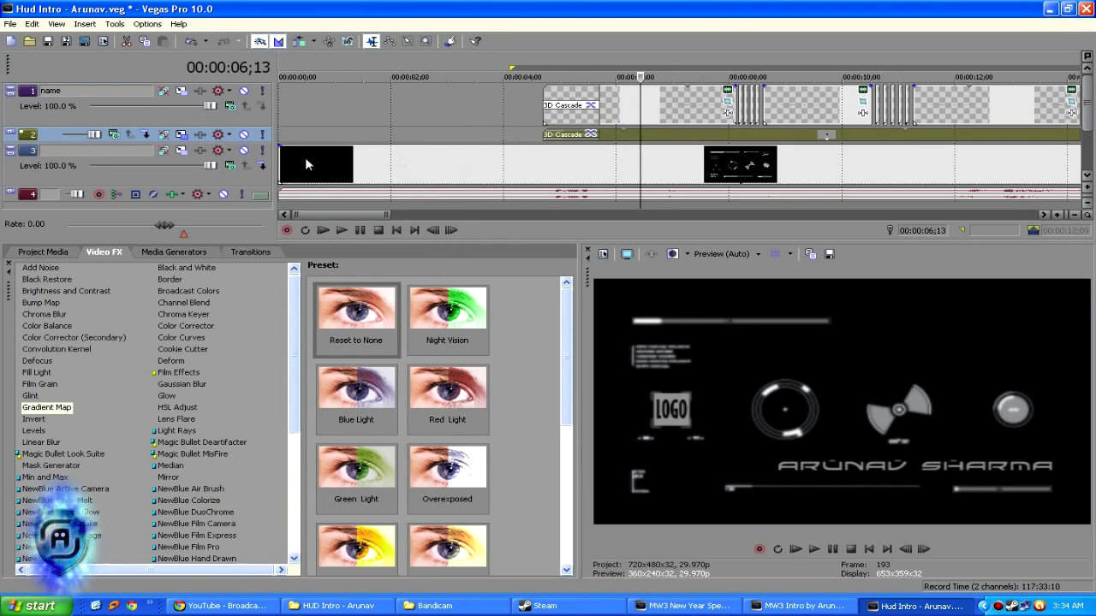
- Toggle the logo track's mute to compare, leave it unmuted, and save the project
{"action": "left_click", "coordinate": [19, 137]}
{"action": "scroll", "coordinate": [475, 150], "scroll_direction": "down", "scroll_amount": 3}
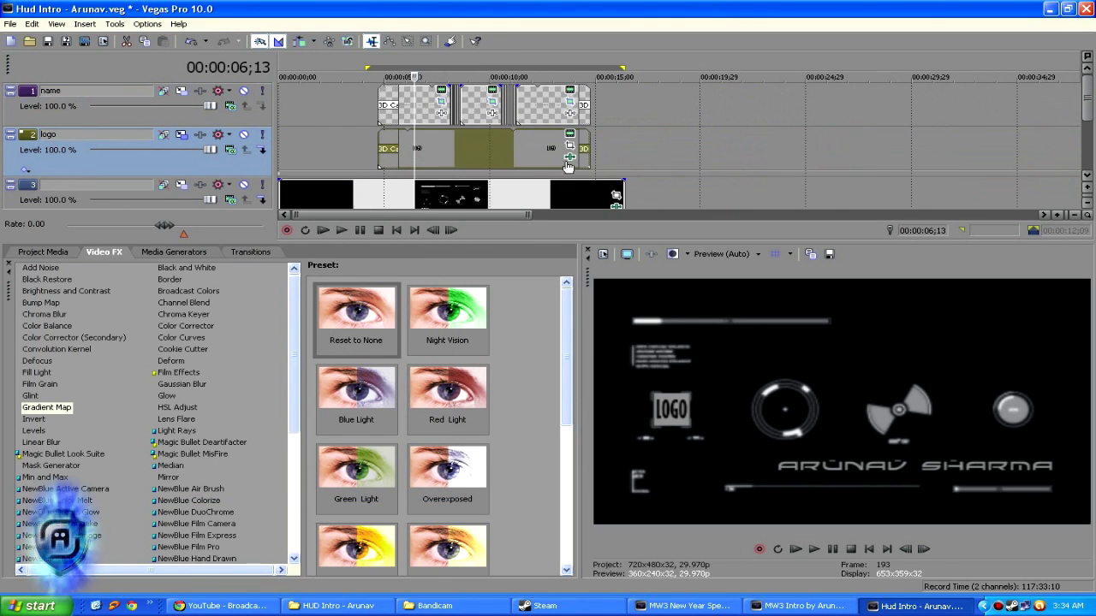
{"action": "left_click", "coordinate": [449, 149]}
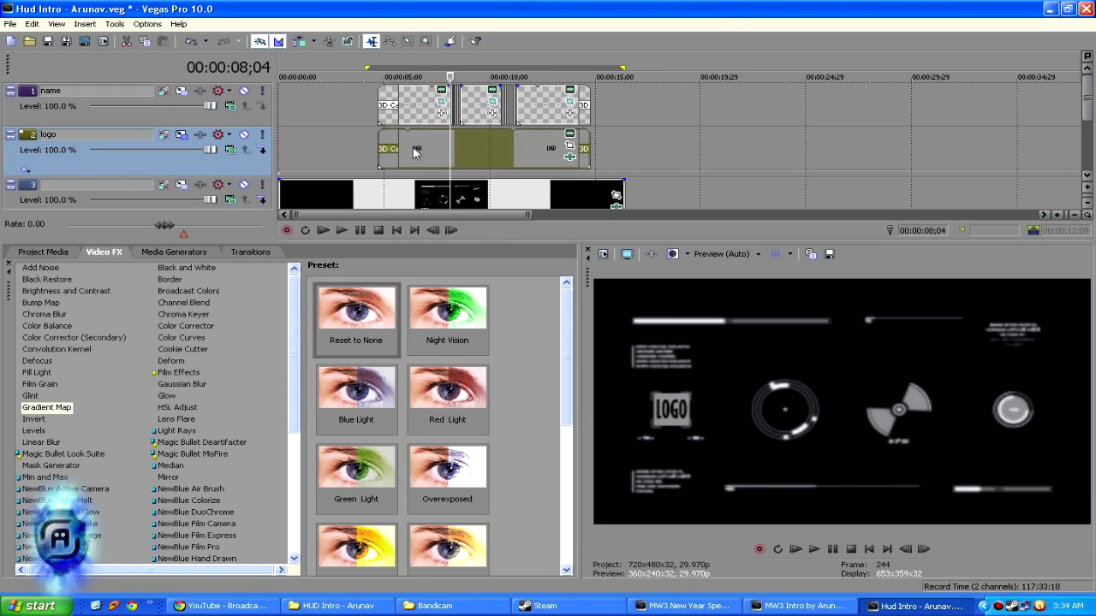
{"action": "left_click", "coordinate": [243, 137]}
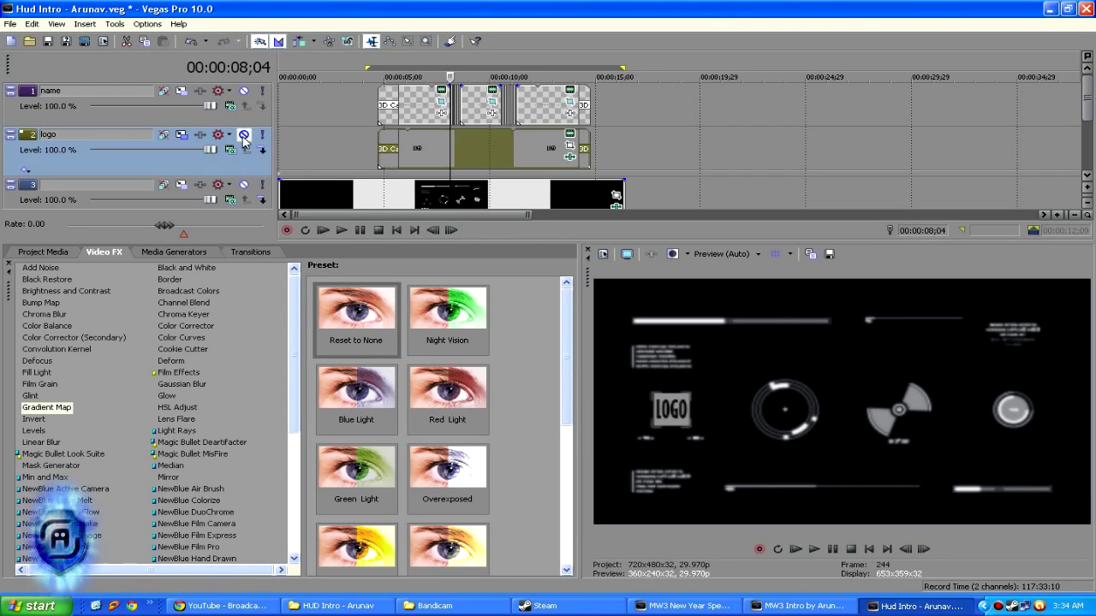
{"action": "left_click", "coordinate": [244, 137]}
{"action": "left_click", "coordinate": [244, 137]}
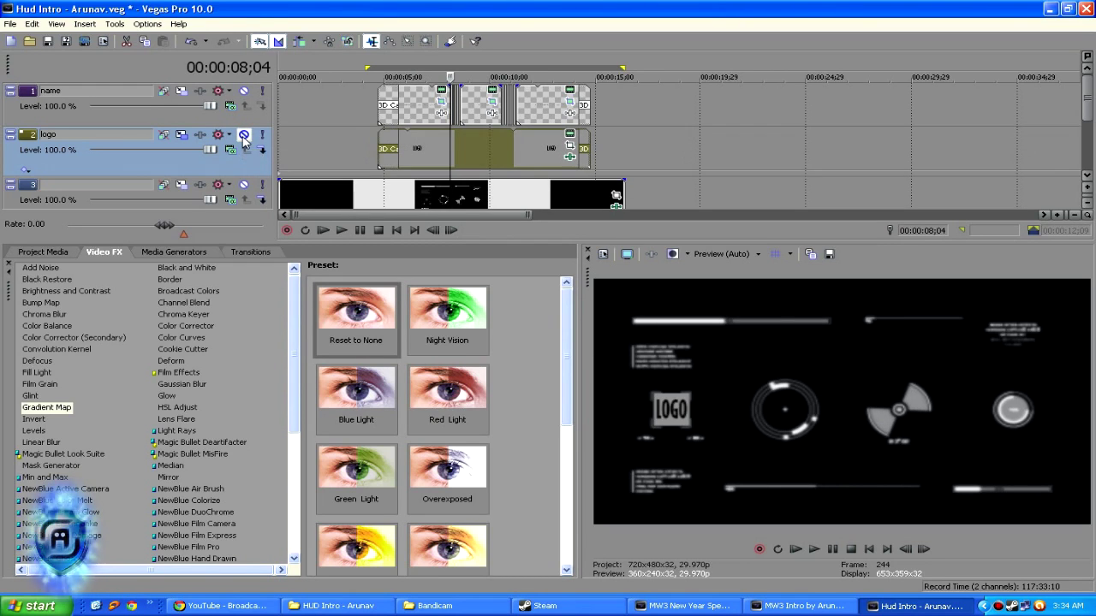
{"action": "left_click", "coordinate": [244, 137]}
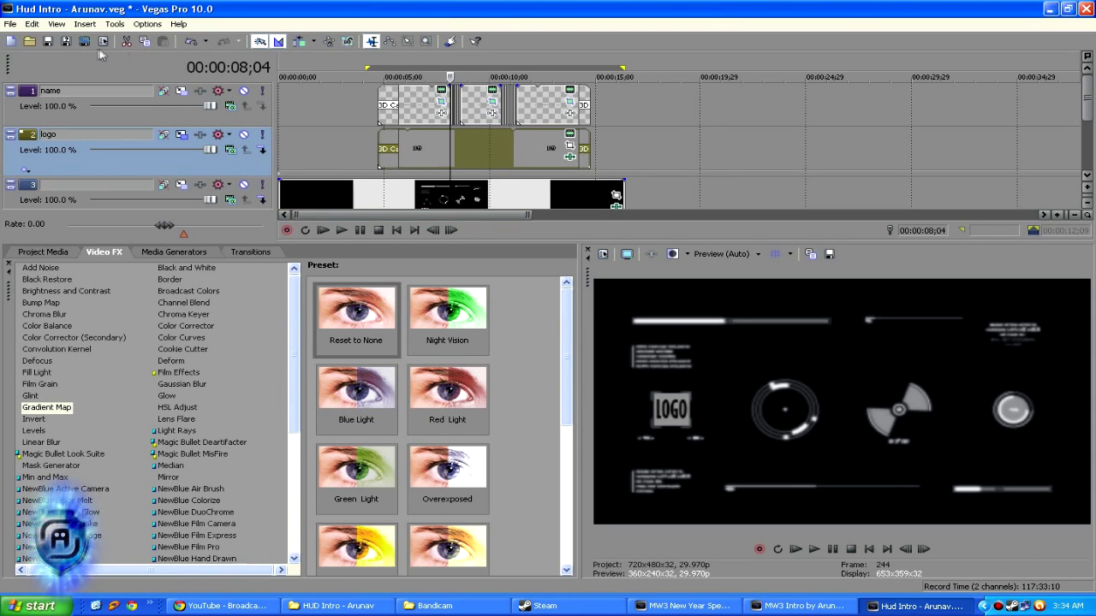
{"action": "left_click", "coordinate": [48, 43]}
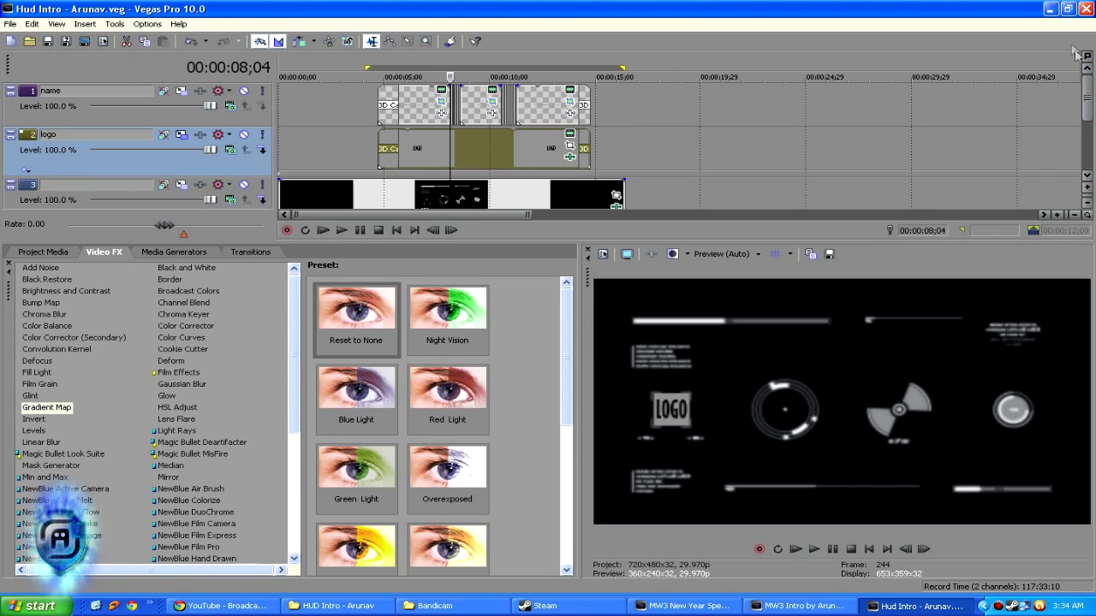